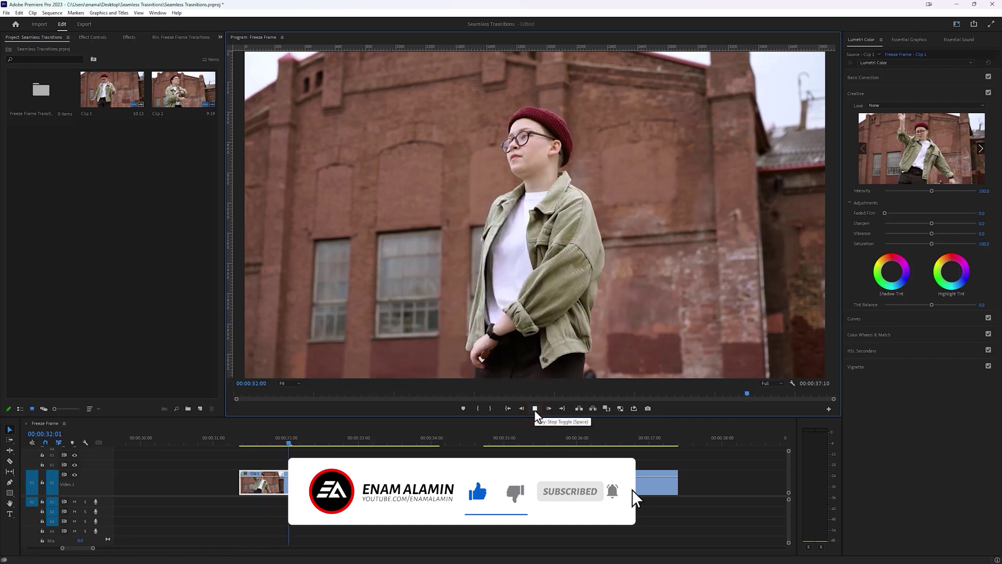
- Play through Clip 2 on the timeline, and park the playhead on its first frame
{"action": "left_click", "coordinate": [490, 442]}
{"action": "key", "text": "space"}
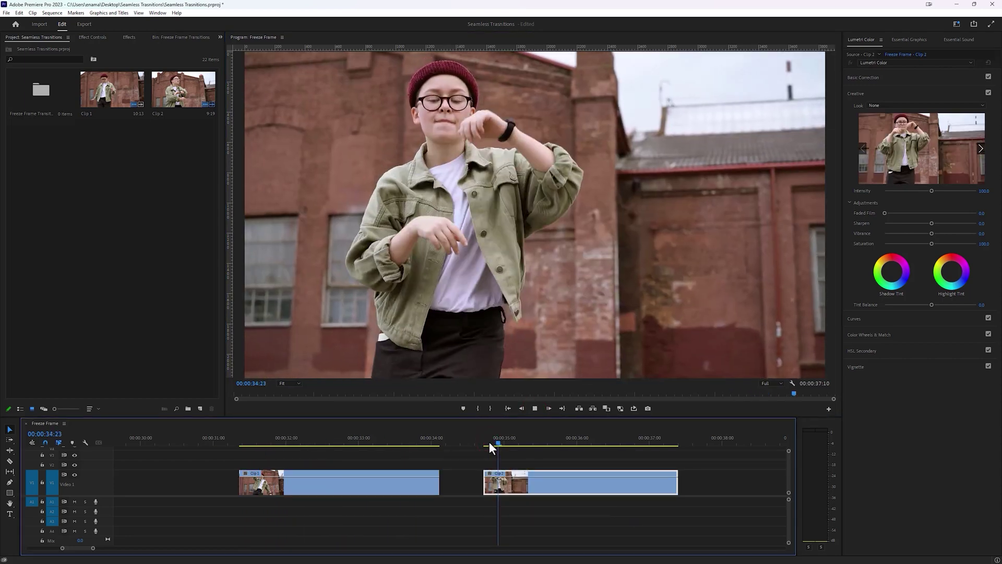
{"action": "key", "text": "space"}
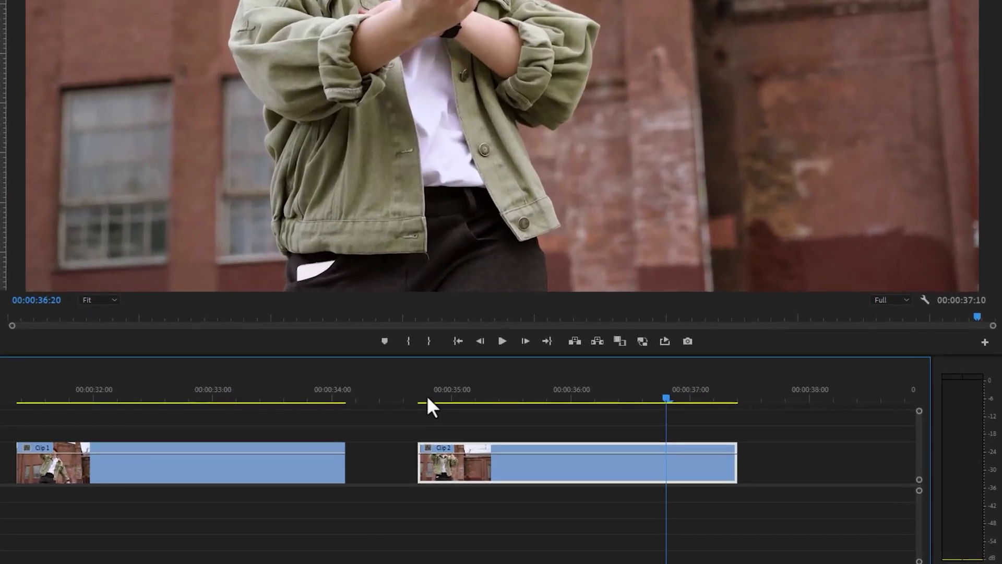
{"action": "left_click", "coordinate": [488, 442]}
{"action": "left_click_drag", "start_coordinate": [424, 398], "coordinate": [419, 400]}
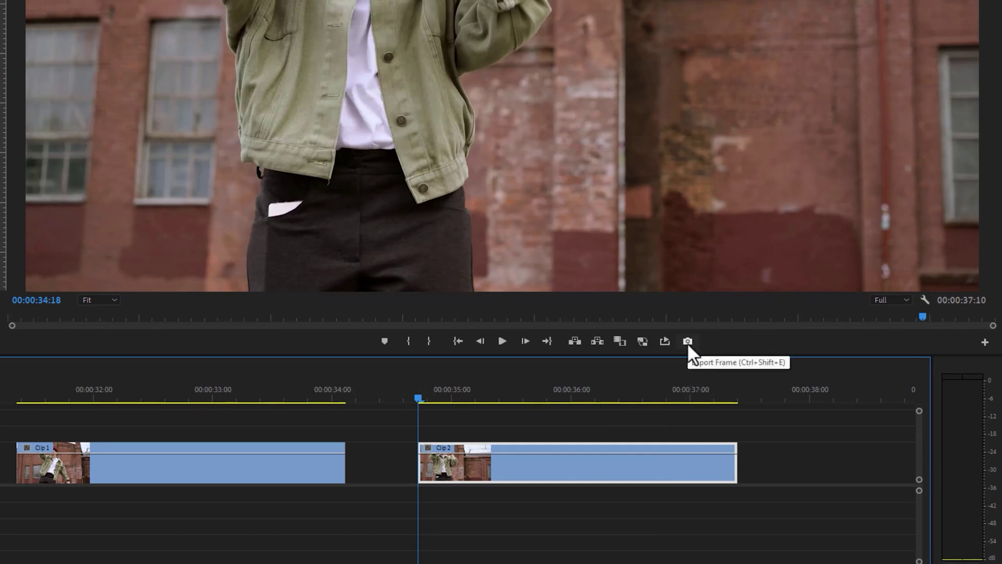
- Place the Export Frame control on the Program monitor's transport bar and accept the layout
{"action": "left_click", "coordinate": [983, 341]}
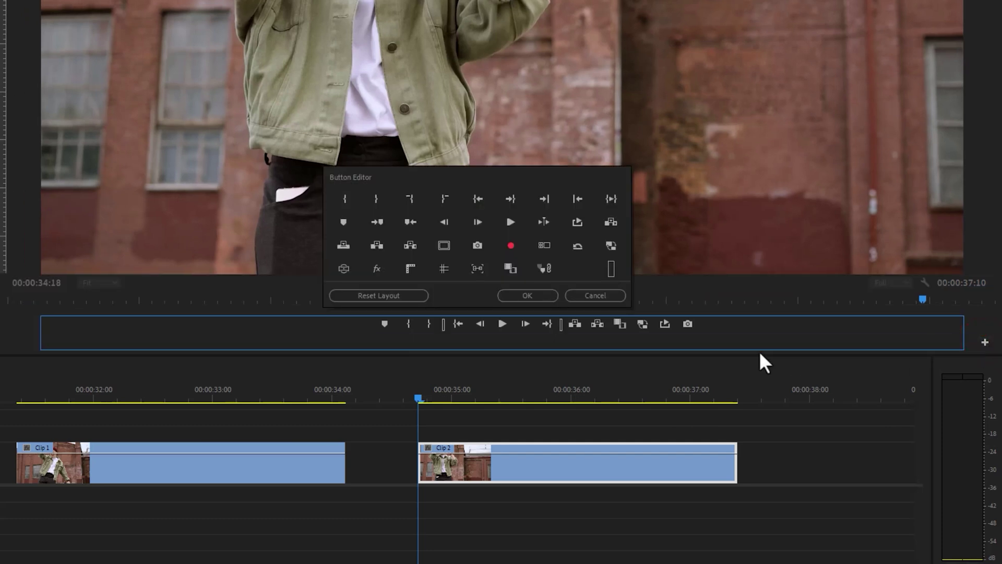
{"action": "left_click_drag", "start_coordinate": [473, 244], "coordinate": [711, 319]}
{"action": "left_click", "coordinate": [535, 296]}
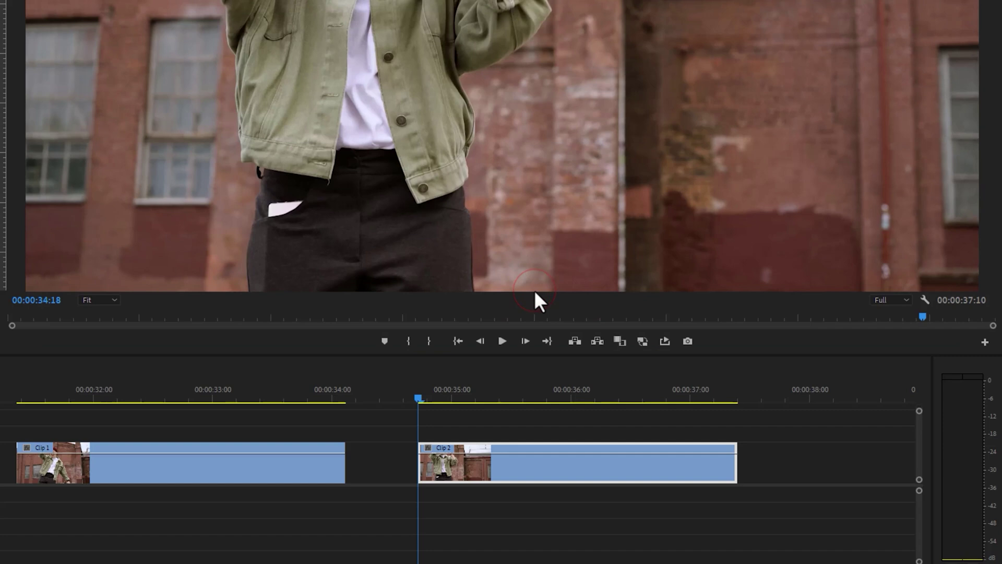
- Export the first frame of Clip 2 as a PNG still with Import into project enabled
{"action": "left_click", "coordinate": [688, 341]}
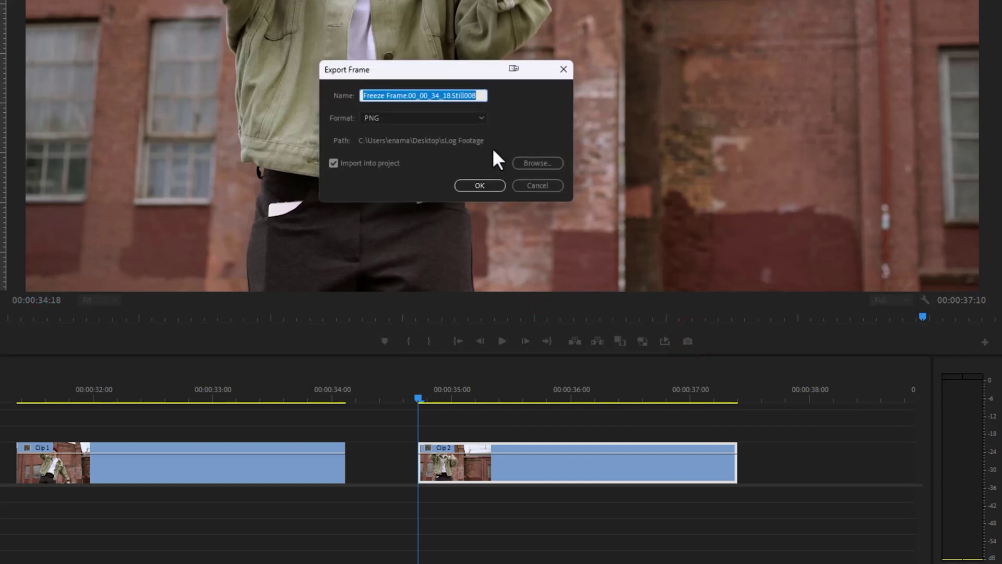
{"action": "left_click", "coordinate": [478, 118]}
{"action": "left_click", "coordinate": [445, 200]}
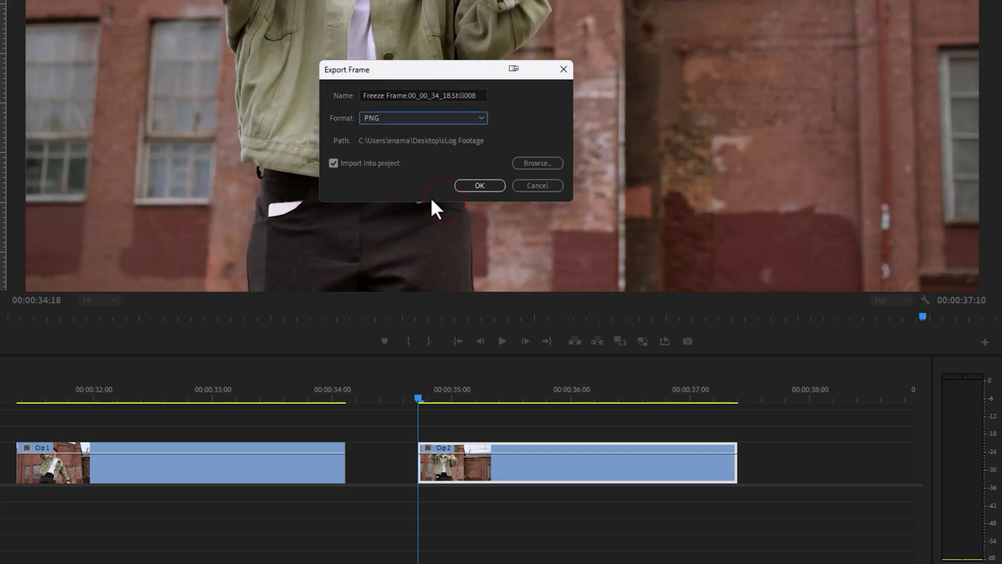
{"action": "left_click", "coordinate": [333, 163]}
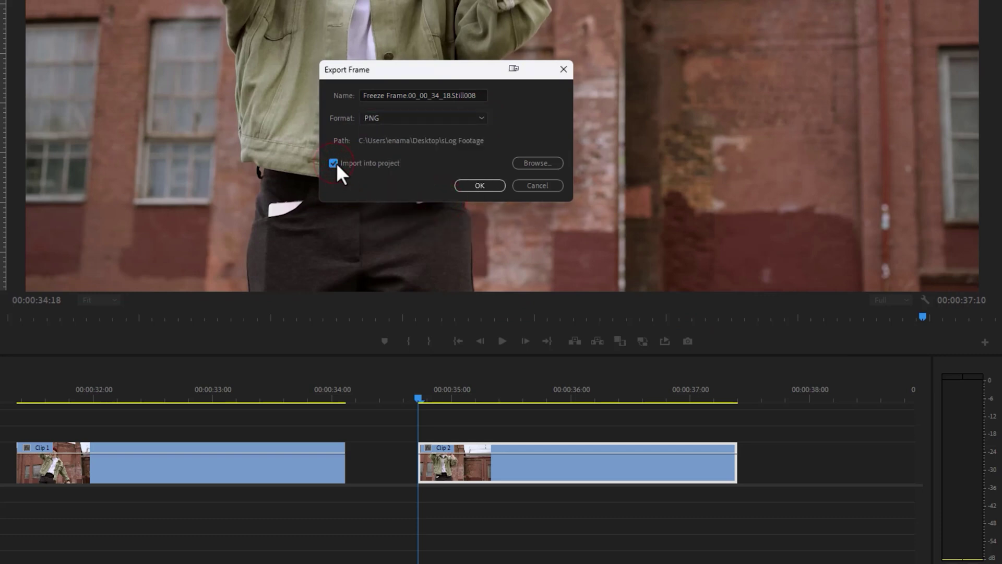
{"action": "left_click", "coordinate": [497, 187]}
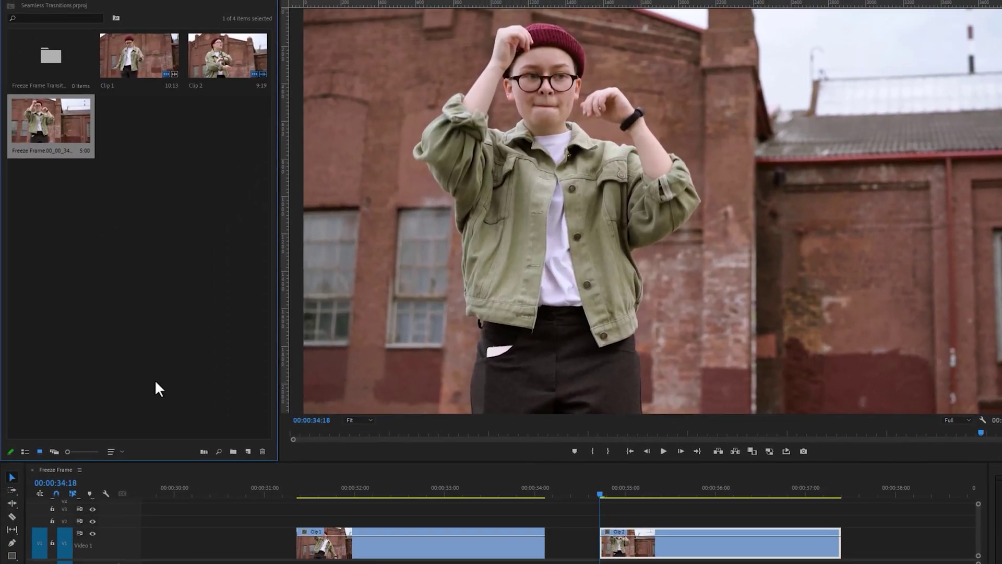
- Place the exported still on track V2, starting where Clip 1 ends
{"action": "left_click_drag", "start_coordinate": [54, 124], "coordinate": [547, 525]}
{"action": "left_click_drag", "start_coordinate": [556, 489], "coordinate": [676, 491]}
{"action": "left_click", "coordinate": [581, 519]}
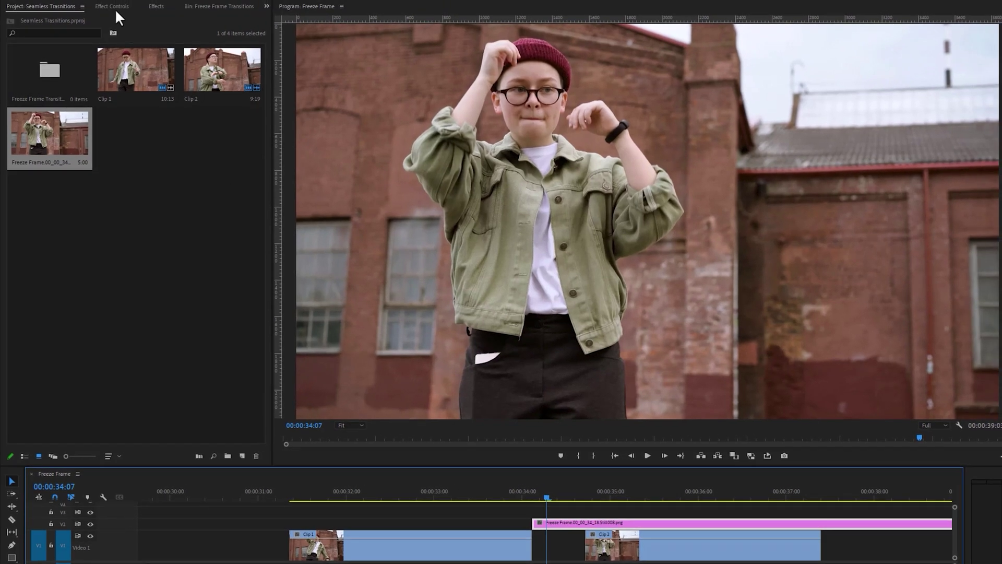
- Try to outline the person in the still with a free-draw bezier opacity mask
{"action": "left_click", "coordinate": [114, 7]}
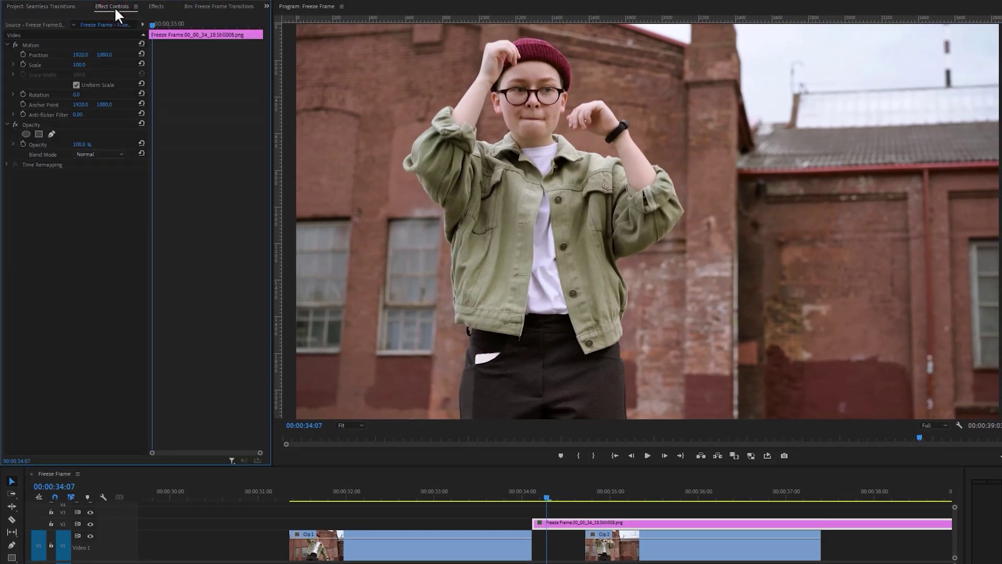
{"action": "left_click", "coordinate": [61, 124]}
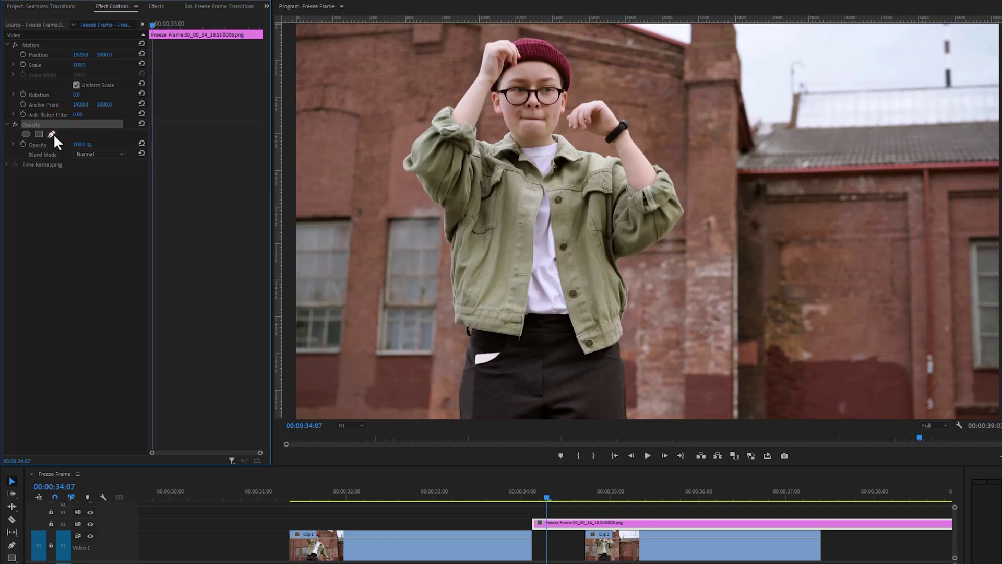
{"action": "left_click", "coordinate": [52, 134]}
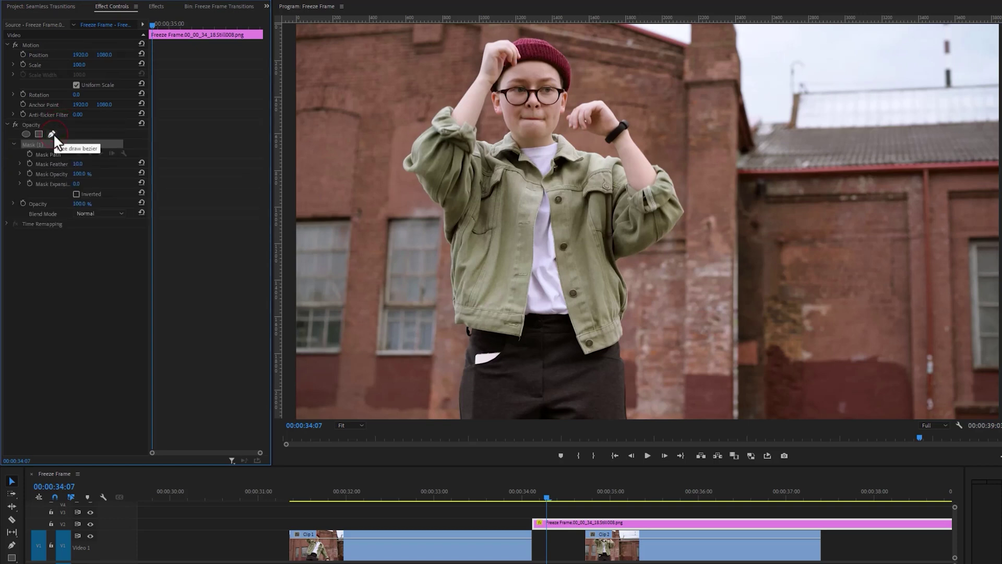
{"action": "left_click", "coordinate": [461, 417]}
{"action": "left_click_drag", "start_coordinate": [466, 367], "coordinate": [474, 346]}
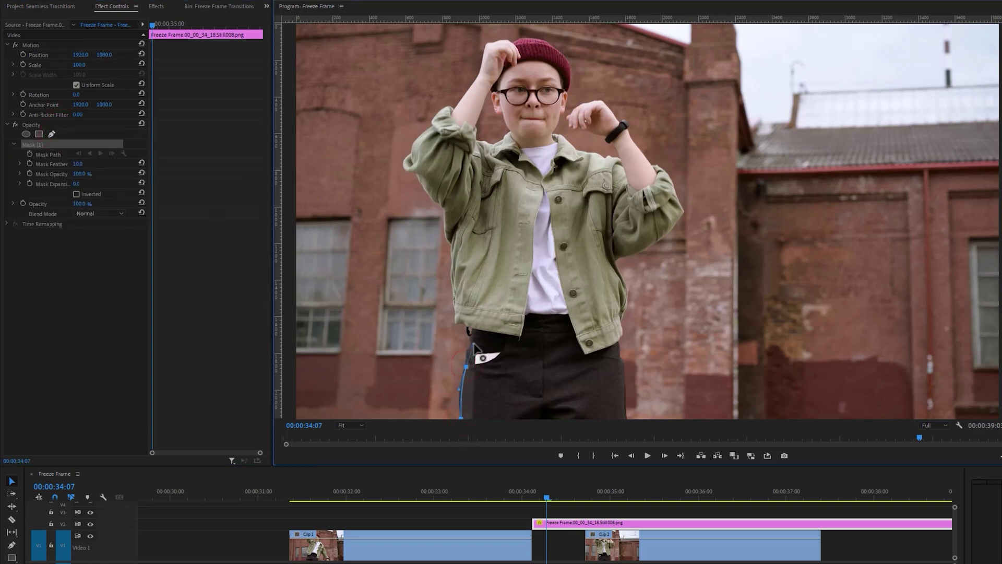
{"action": "left_click", "coordinate": [458, 317]}
{"action": "key", "text": "Delete"}
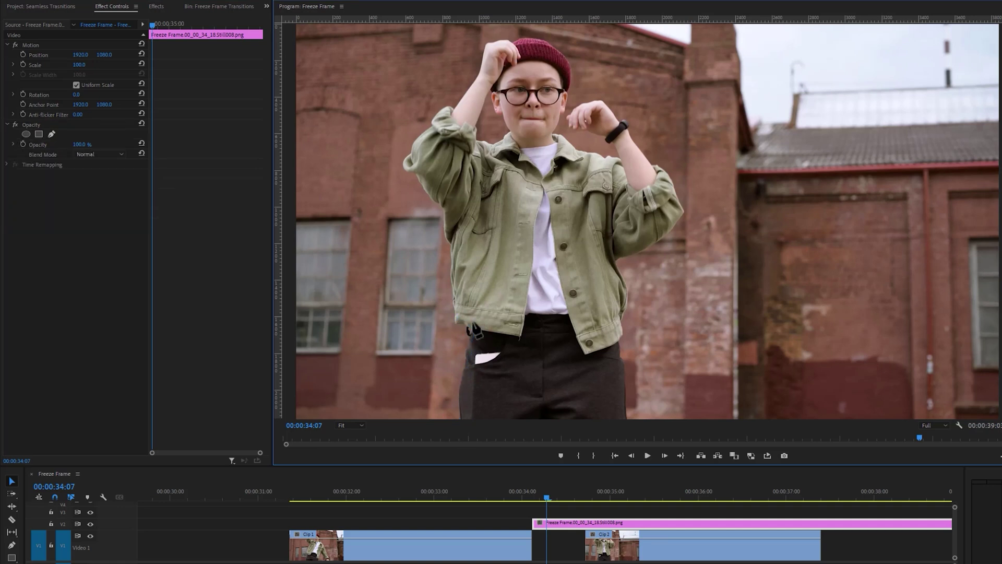
- Open the timeline still in Adobe Photoshop and make sure the Properties panel is shown
{"action": "right_click", "coordinate": [560, 524]}
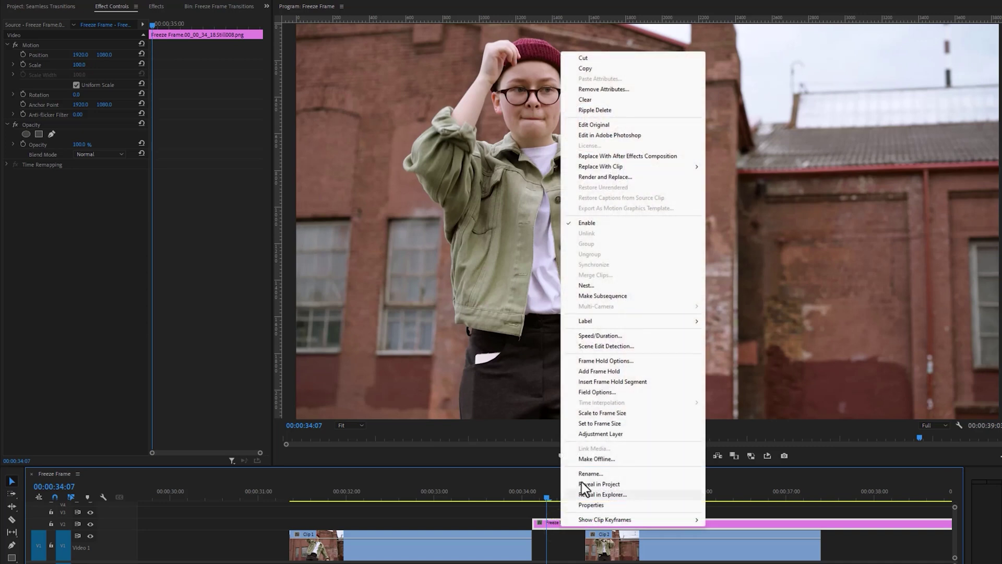
{"action": "left_click", "coordinate": [649, 136]}
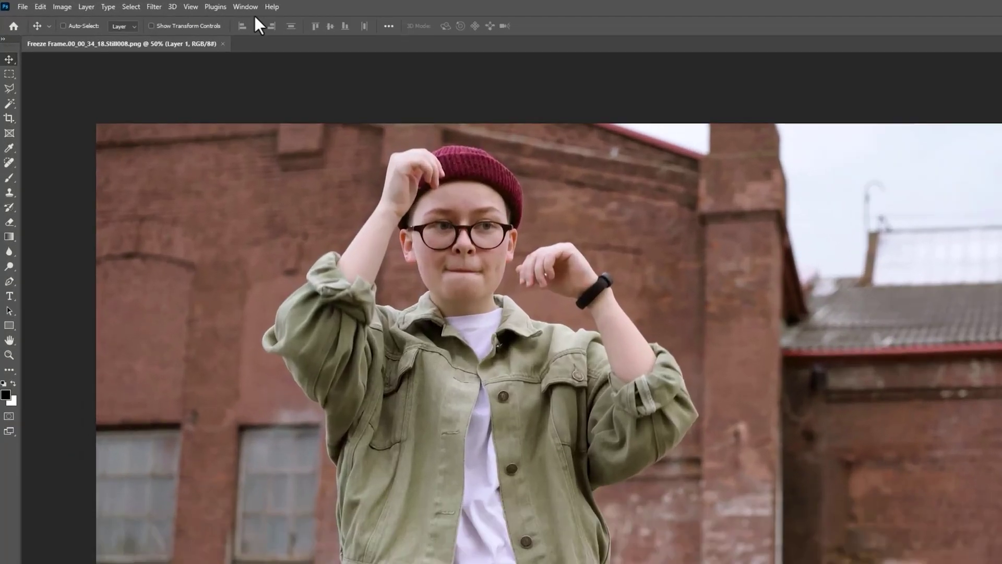
{"action": "left_click", "coordinate": [169, 4]}
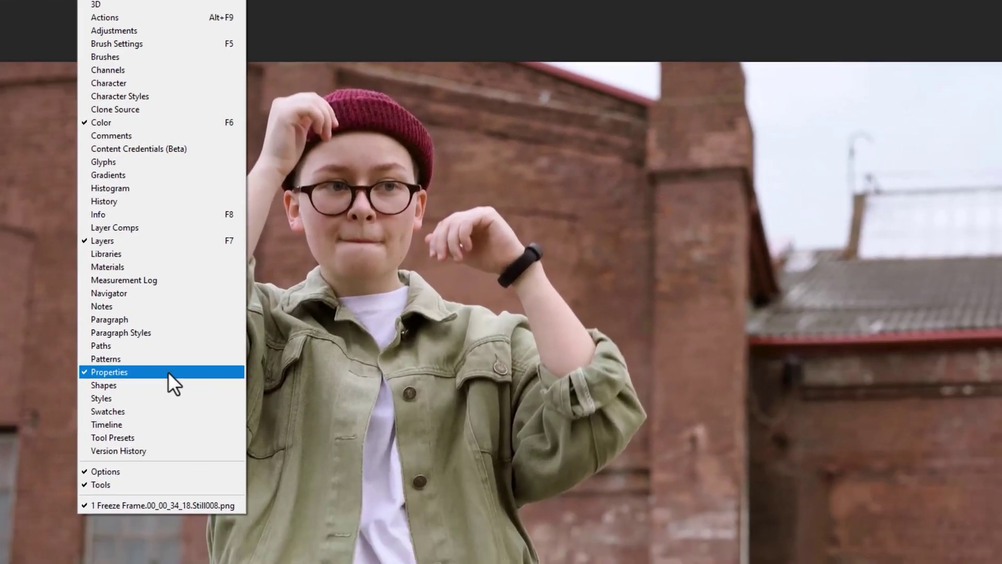
{"action": "left_click", "coordinate": [362, 449]}
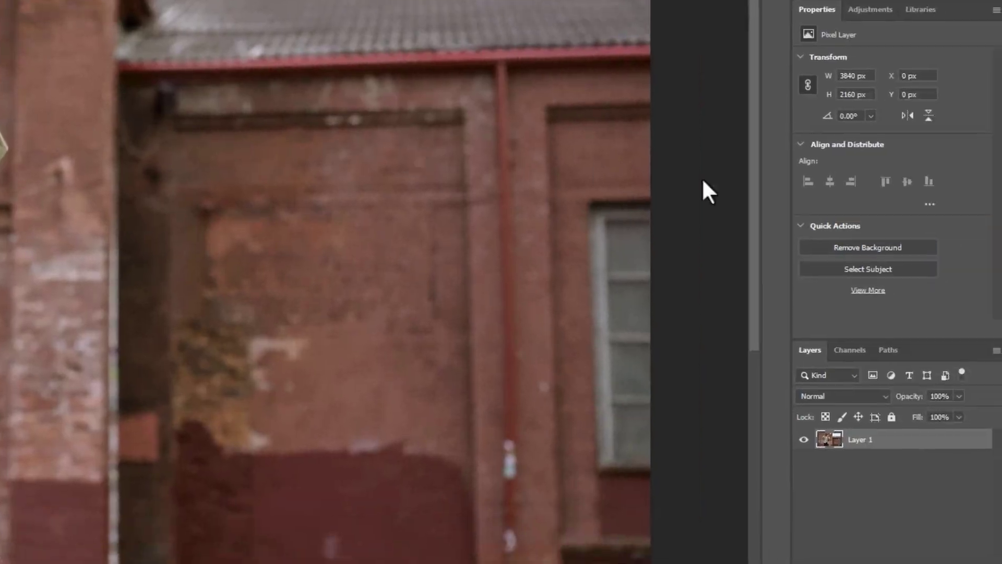
- Remove the background from the still, save the file and return to Premiere Pro
{"action": "left_click", "coordinate": [909, 245]}
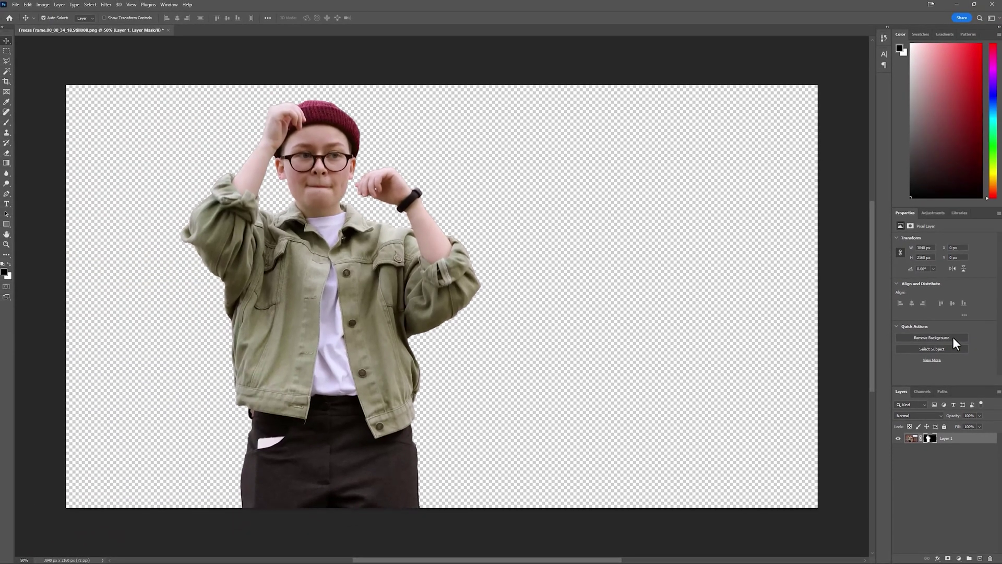
{"action": "key", "text": "ctrl+s"}
{"action": "left_click", "coordinate": [957, 5]}
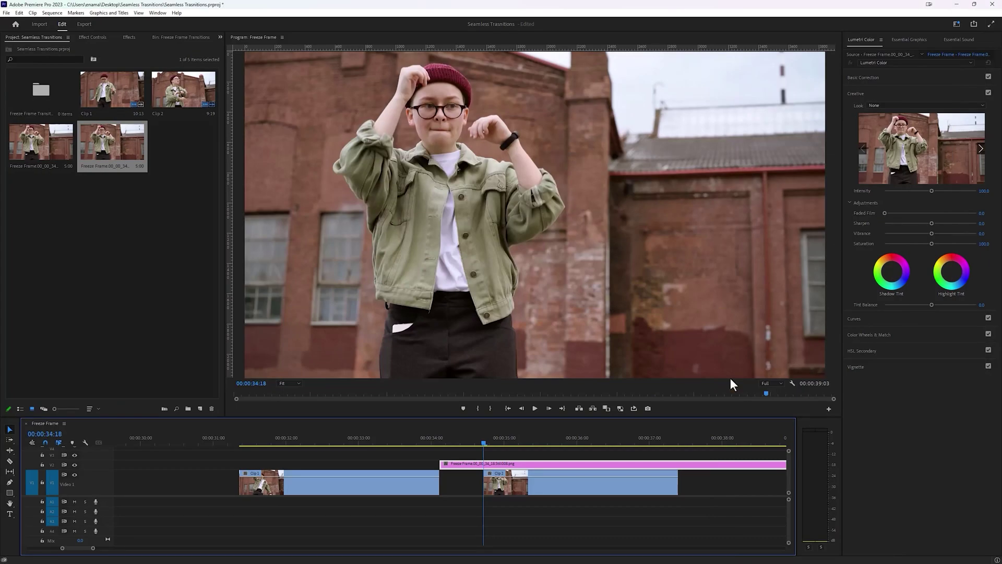
- Cut the still on V2 10 frames after its start and delete the remaining part
{"action": "left_click_drag", "start_coordinate": [483, 440], "coordinate": [462, 440]}
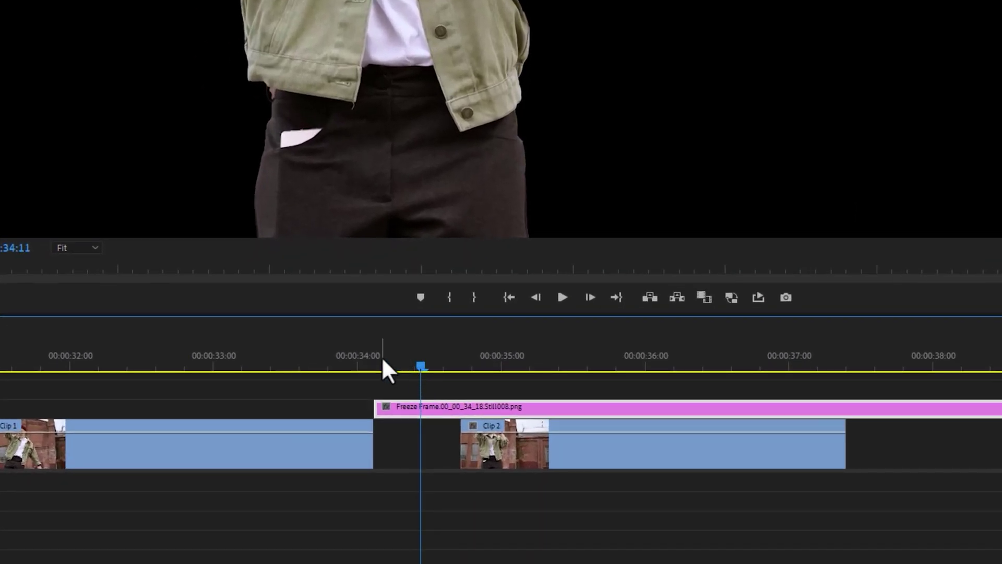
{"action": "left_click", "coordinate": [377, 363]}
{"action": "key", "text": "shift+Right"}
{"action": "key", "text": "shift+Right"}
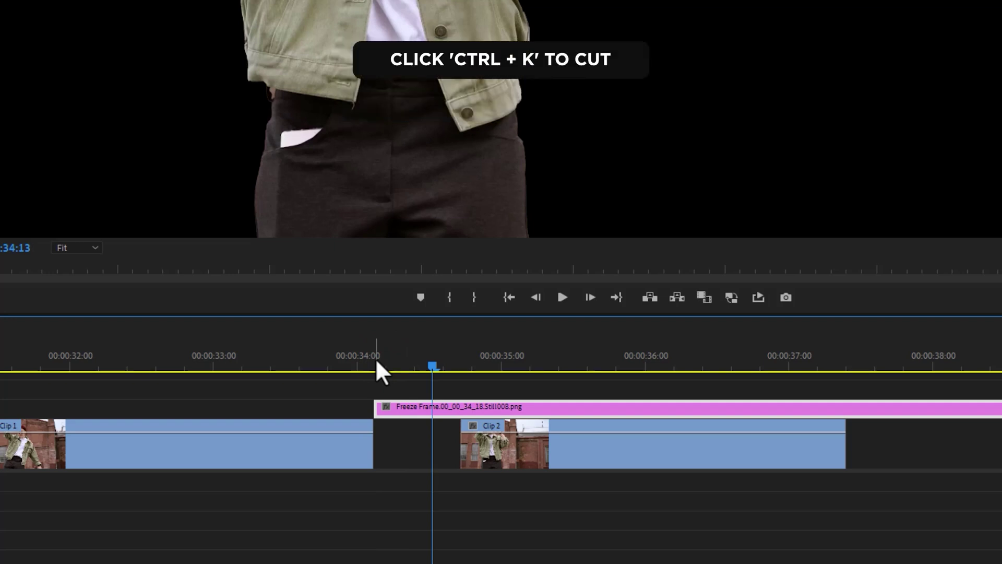
{"action": "key", "text": "ctrl+k"}
{"action": "left_click", "coordinate": [467, 410]}
{"action": "key", "text": "Delete"}
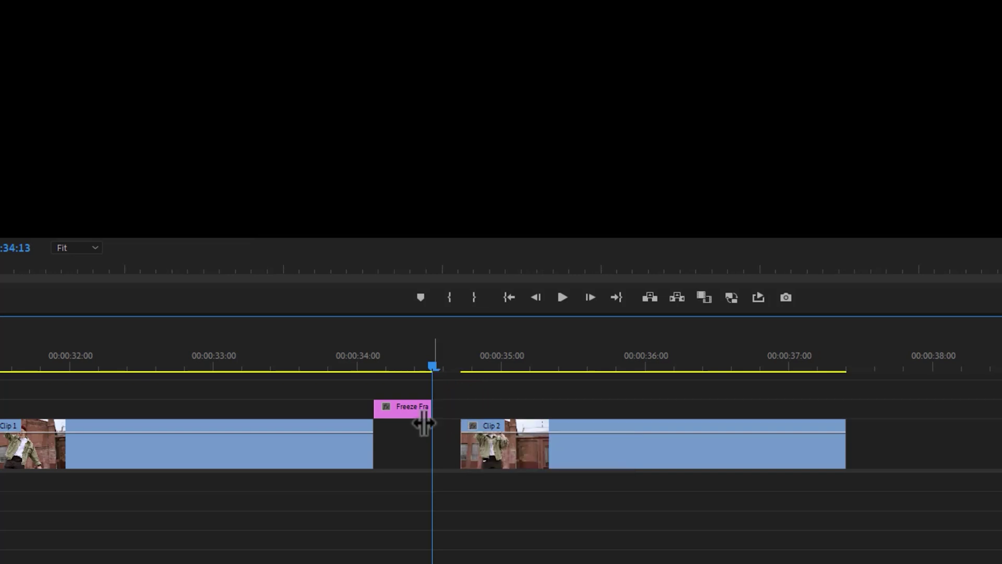
- Align the trimmed still with the end of Clip 1, butt Clip 2 against Clip 1, and preview the join
{"action": "left_click_drag", "start_coordinate": [416, 413], "coordinate": [365, 411]}
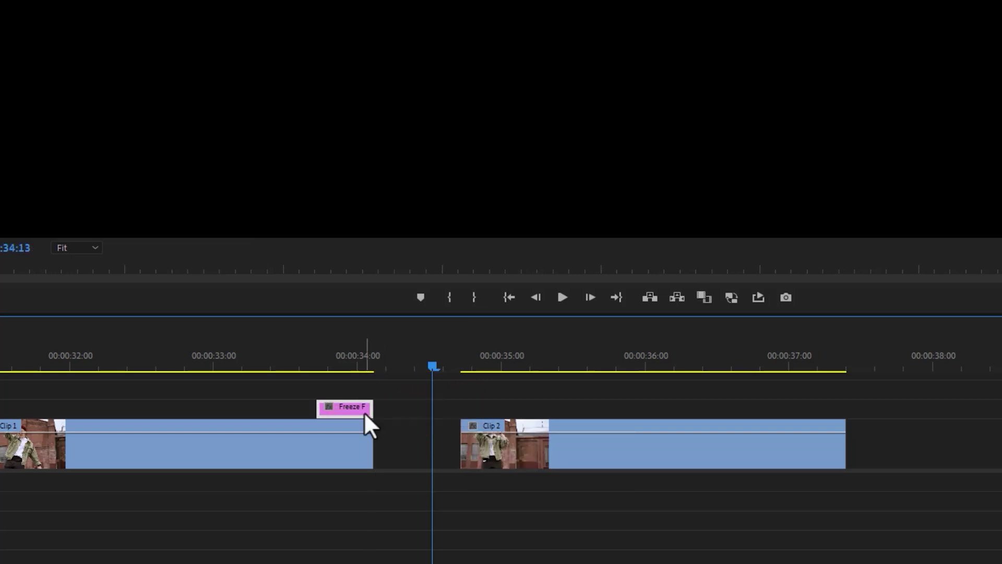
{"action": "left_click_drag", "start_coordinate": [507, 459], "coordinate": [428, 453]}
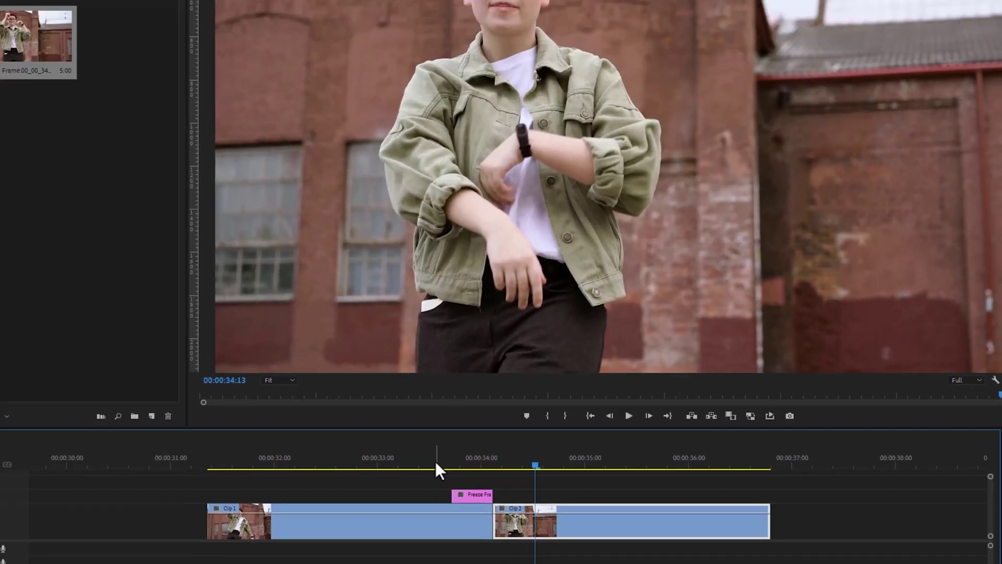
{"action": "left_click", "coordinate": [435, 460]}
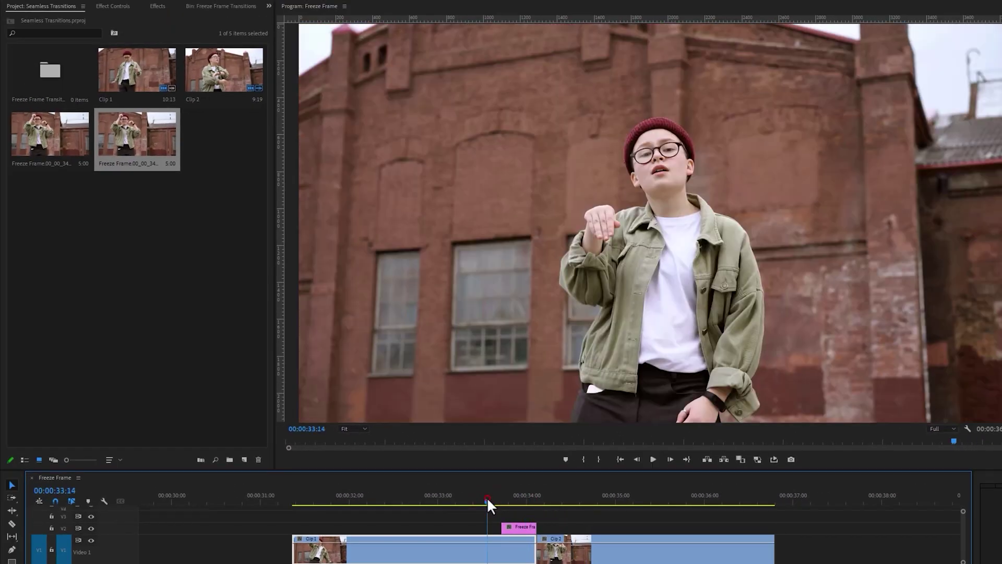
{"action": "key", "text": "space"}
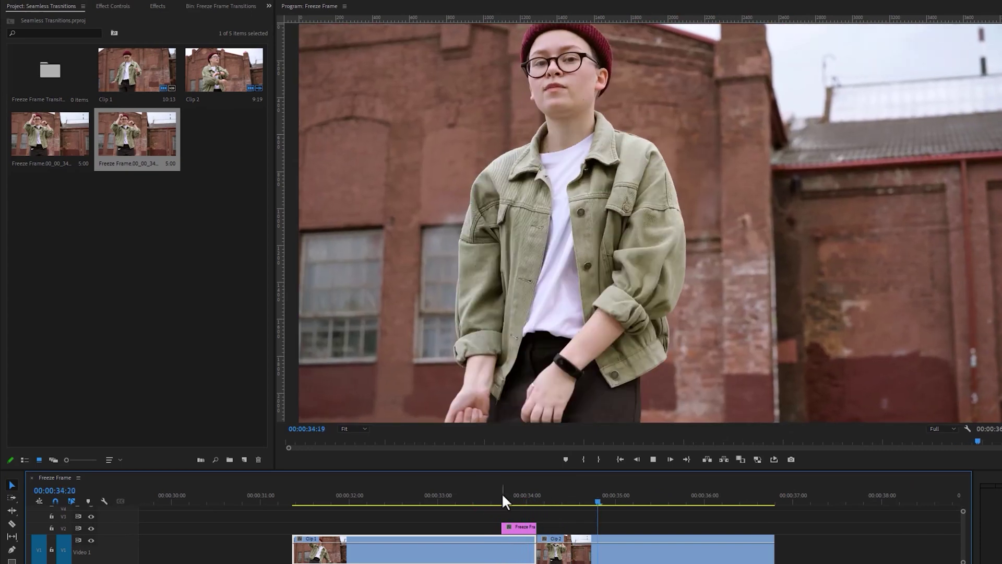
- Nest the trimmed still on V2 with the default name, leaving the playhead at its start
{"action": "left_click", "coordinate": [502, 493]}
{"action": "left_click", "coordinate": [515, 527]}
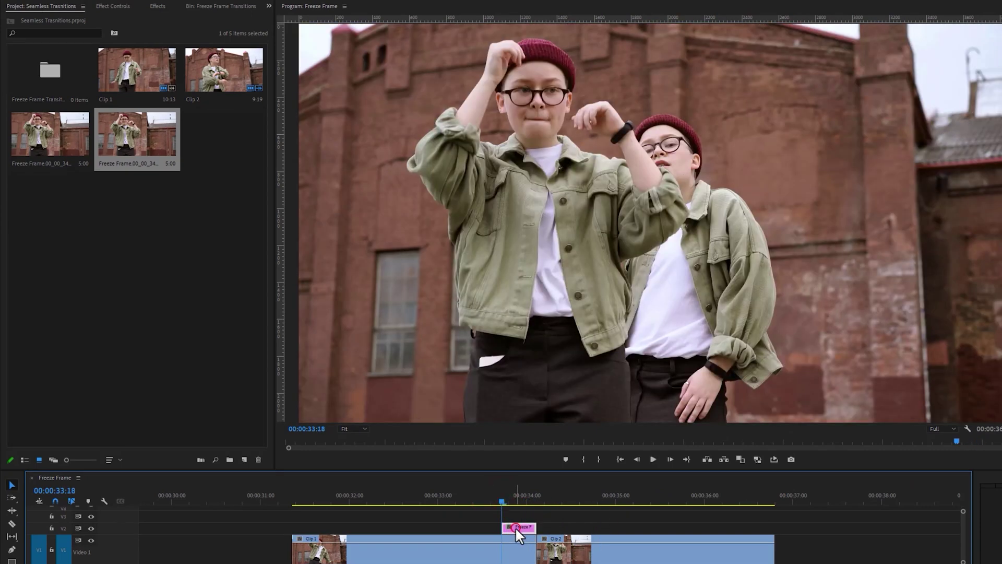
{"action": "right_click", "coordinate": [515, 528]}
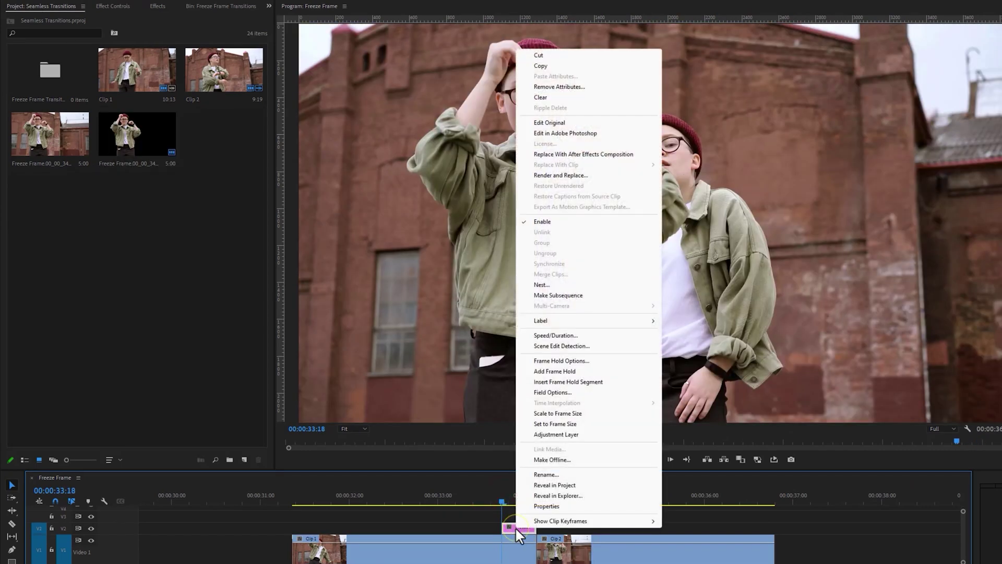
{"action": "left_click", "coordinate": [552, 296]}
{"action": "key", "text": "Return"}
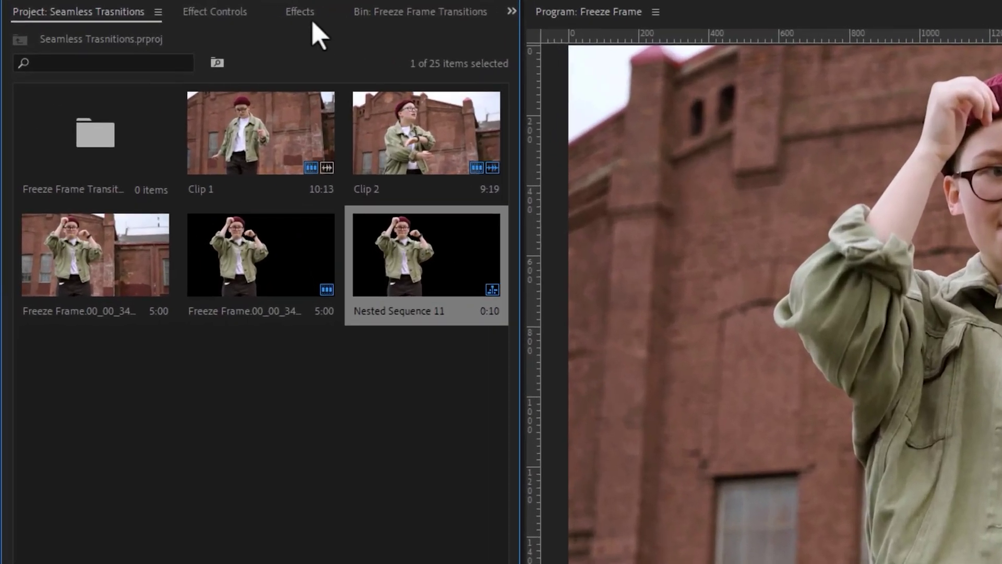
- Find the Transform effect under Distort and apply it to the nested still
{"action": "left_click", "coordinate": [309, 15]}
{"action": "left_click", "coordinate": [179, 35]}
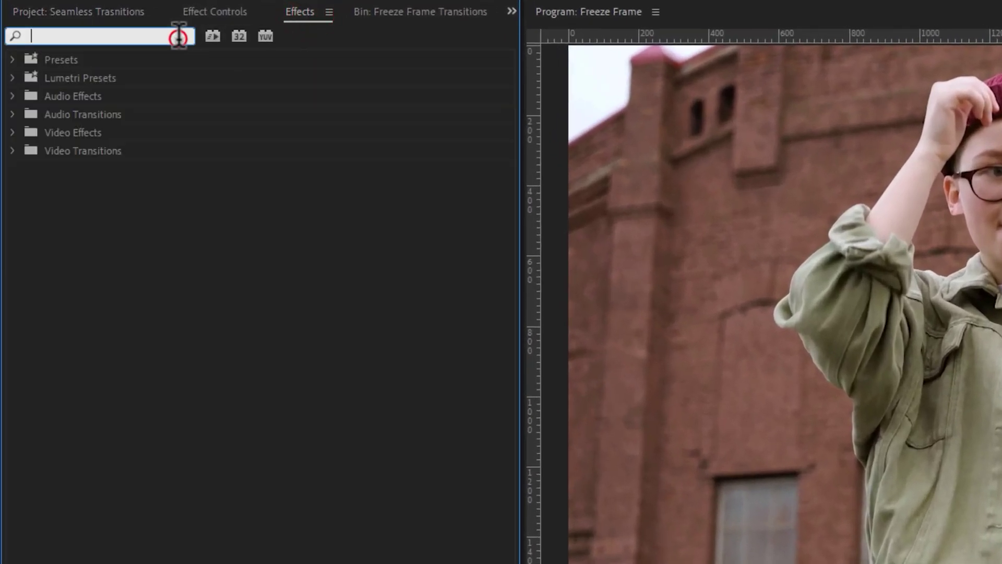
{"action": "type", "text": "Transform"}
{"action": "left_click_drag", "start_coordinate": [116, 180], "coordinate": [981, 563]}
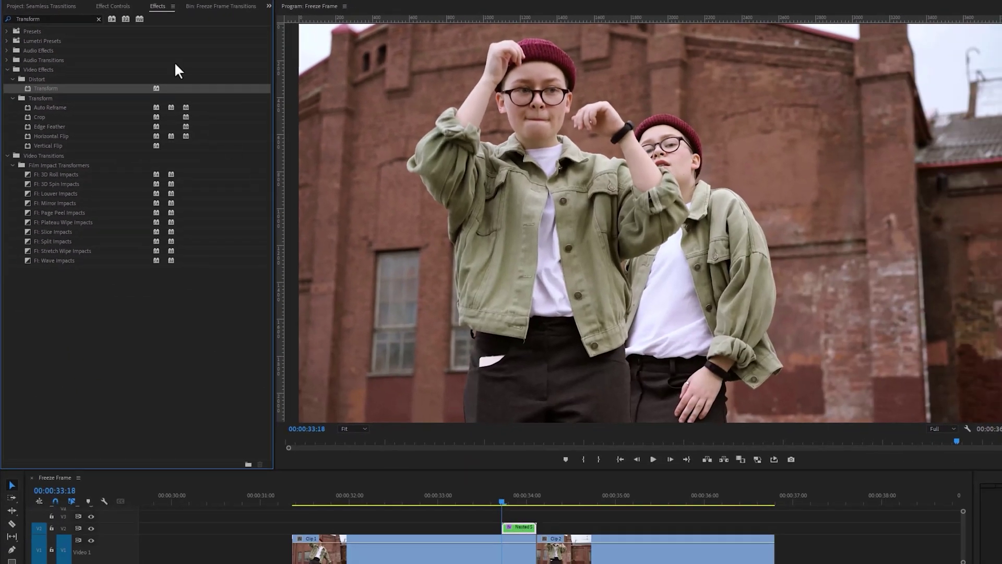
- Keyframe the nested still's Transform Position from X -238 at its start to X 1920 at its end, and play it back
{"action": "left_click", "coordinate": [121, 7]}
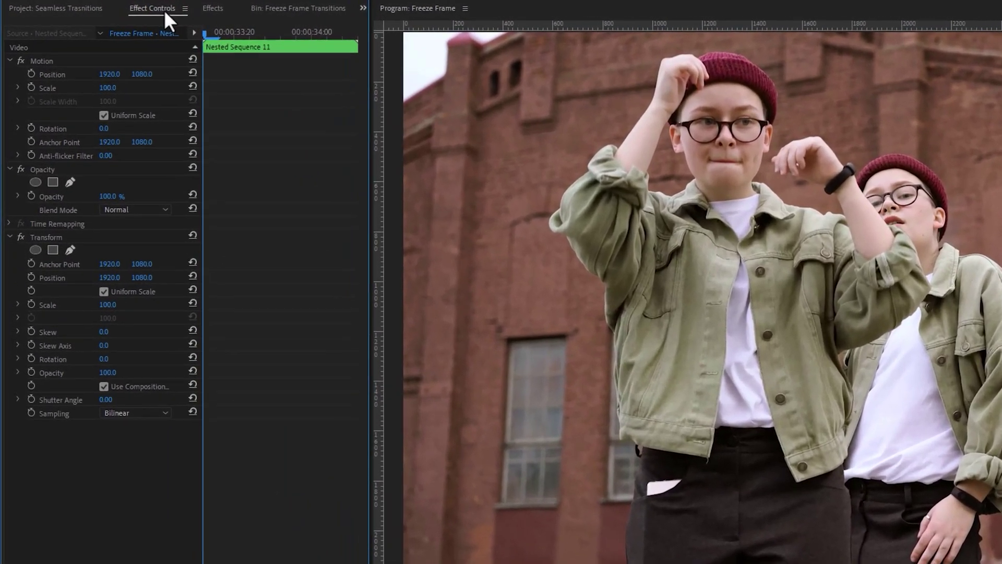
{"action": "left_click", "coordinate": [265, 34]}
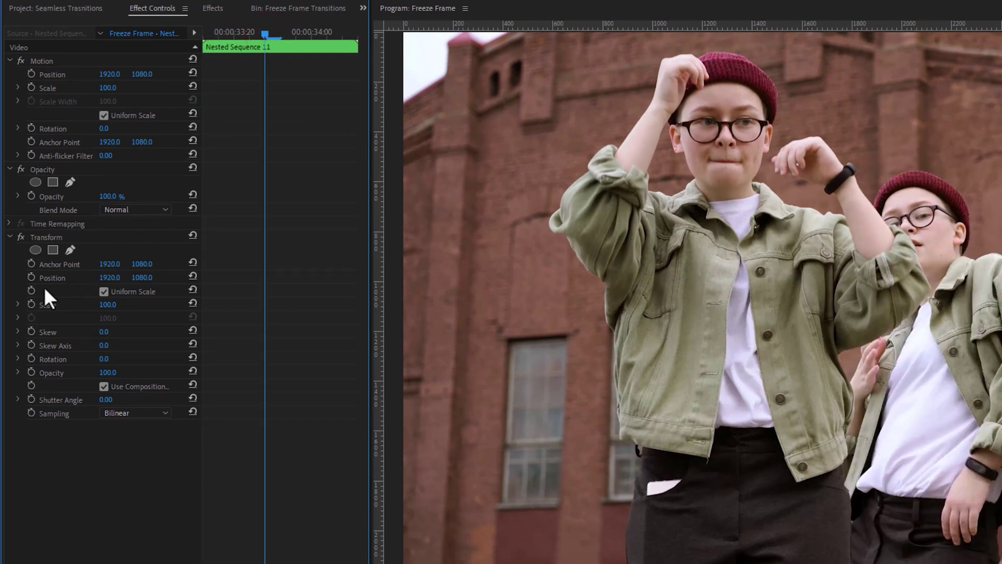
{"action": "left_click", "coordinate": [31, 277]}
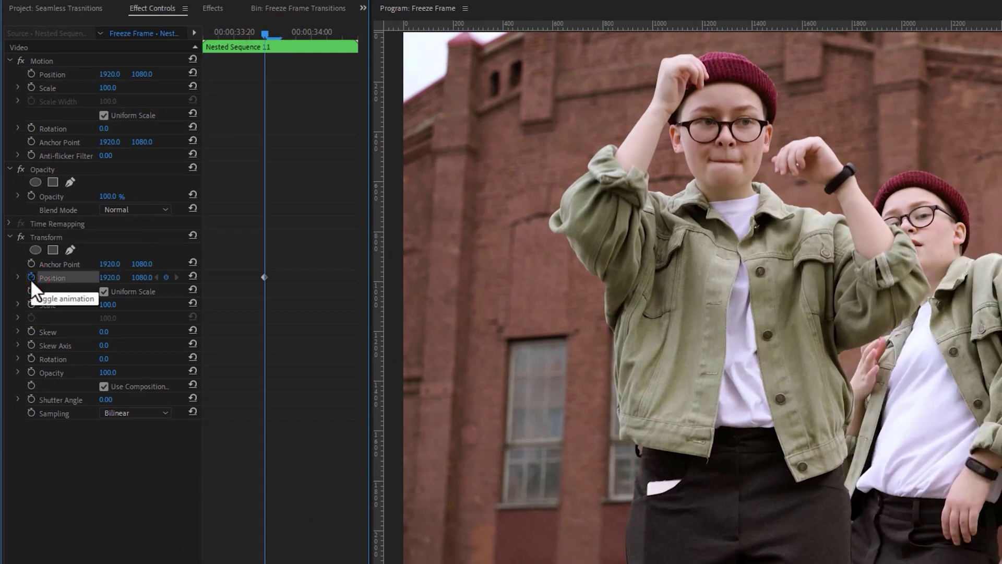
{"action": "left_click_drag", "start_coordinate": [264, 277], "coordinate": [362, 280]}
{"action": "left_click_drag", "start_coordinate": [111, 277], "coordinate": [15, 277]}
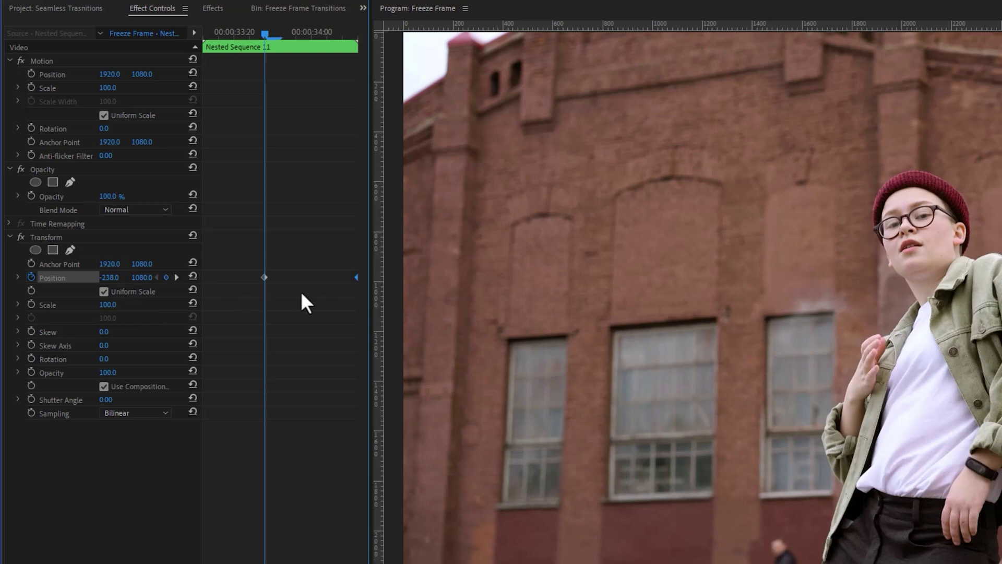
{"action": "left_click_drag", "start_coordinate": [265, 277], "coordinate": [177, 284]}
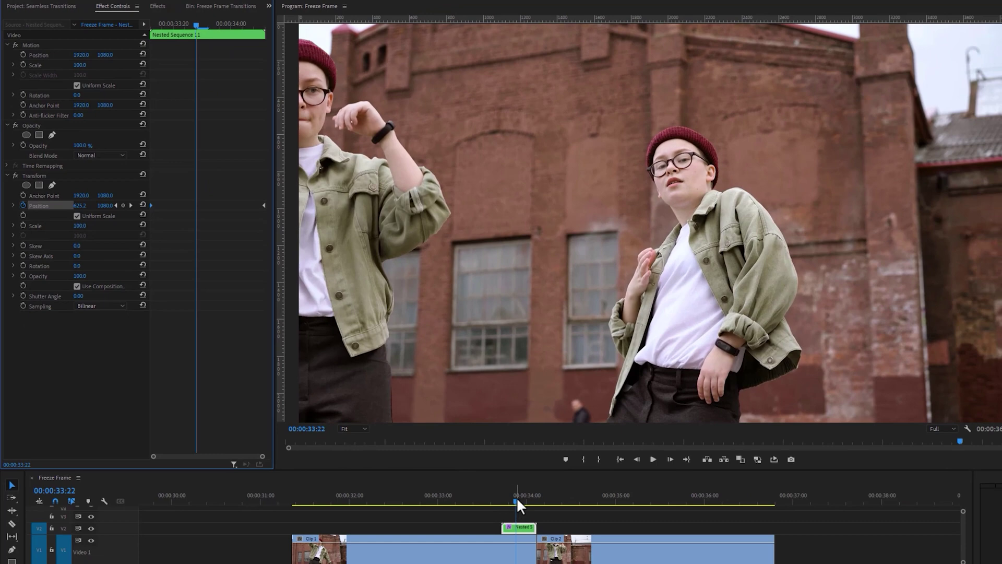
{"action": "key", "text": "space"}
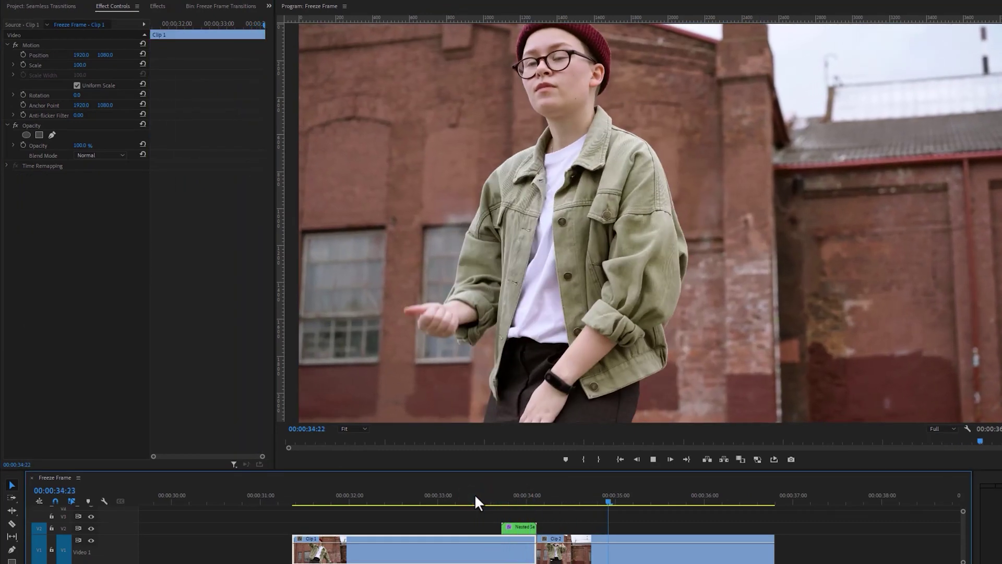
- Set the Transform effect's Shutter Angle to 120 on the nested still and preview the slide-in
{"action": "left_click", "coordinate": [513, 494]}
{"action": "left_click", "coordinate": [519, 528]}
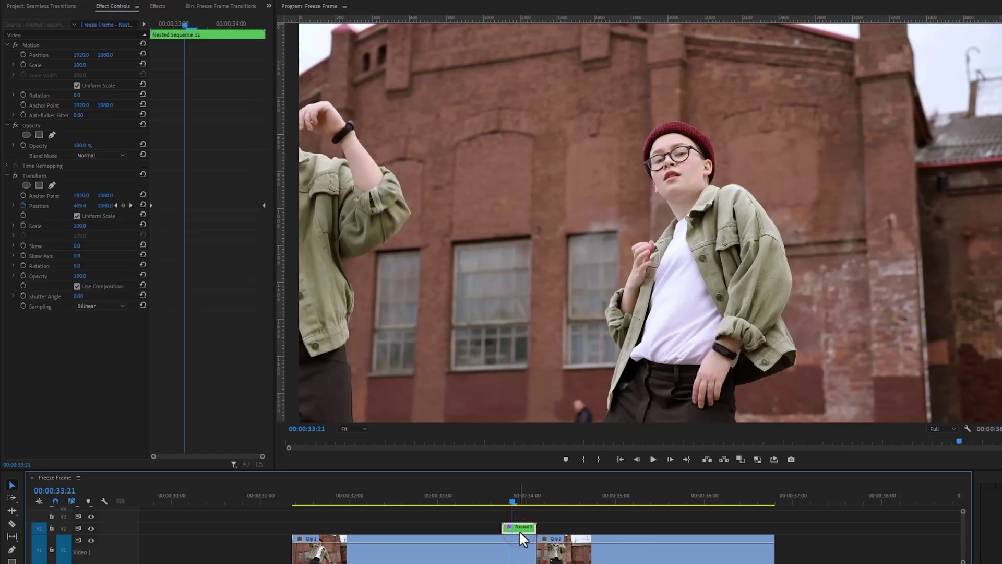
{"action": "left_click", "coordinate": [80, 296]}
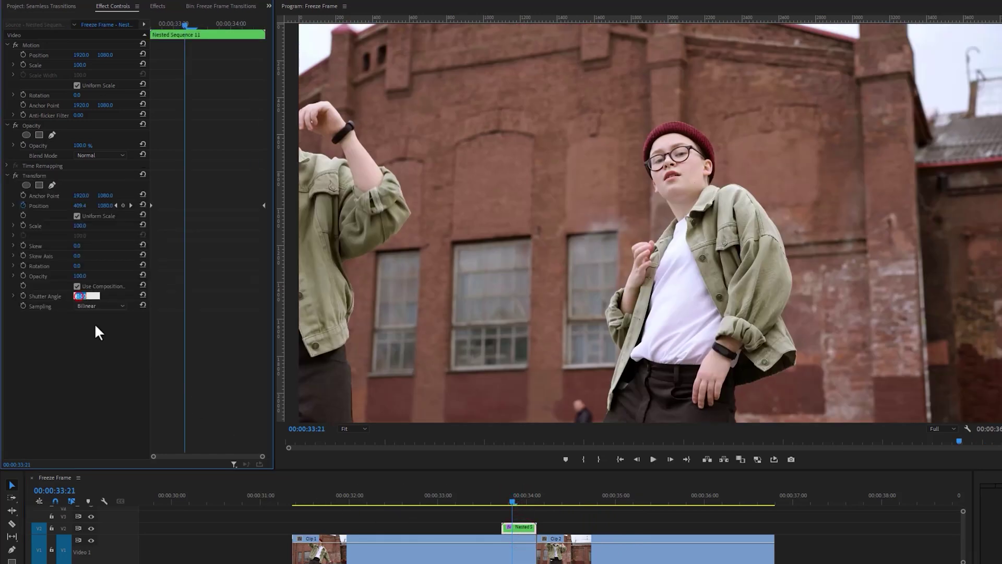
{"action": "type", "text": "120"}
{"action": "key", "text": "Return"}
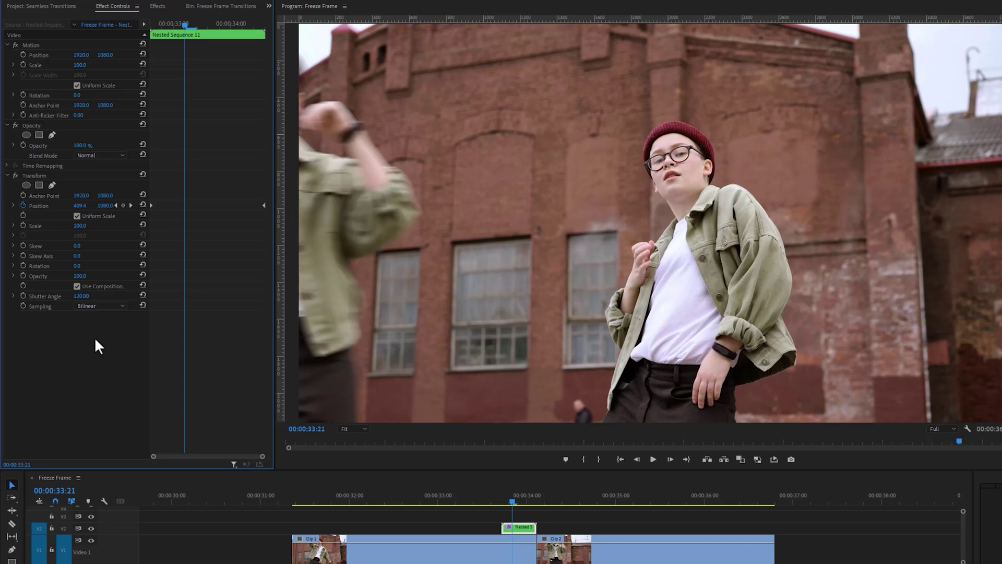
{"action": "mouse_move", "coordinate": [513, 494]}
{"action": "left_mouse_down"}
{"action": "mouse_move", "coordinate": [534, 499]}
{"action": "mouse_move", "coordinate": [493, 496]}
{"action": "left_mouse_up"}
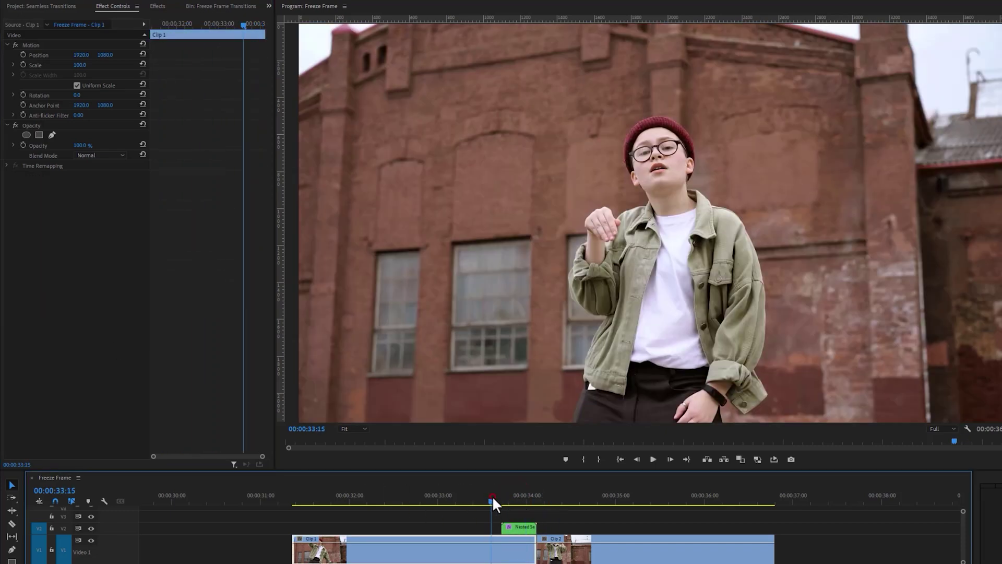
{"action": "key", "text": "space"}
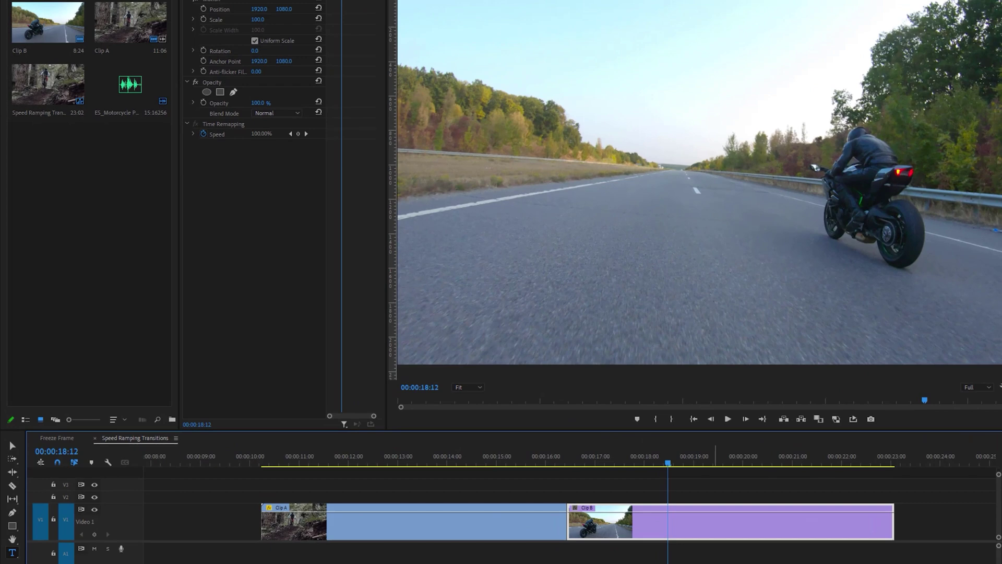
- Look through Clip A and Clip B in the Speed Ramping Transitions sequence, ending near the end of Clip A
{"action": "left_click", "coordinate": [441, 462]}
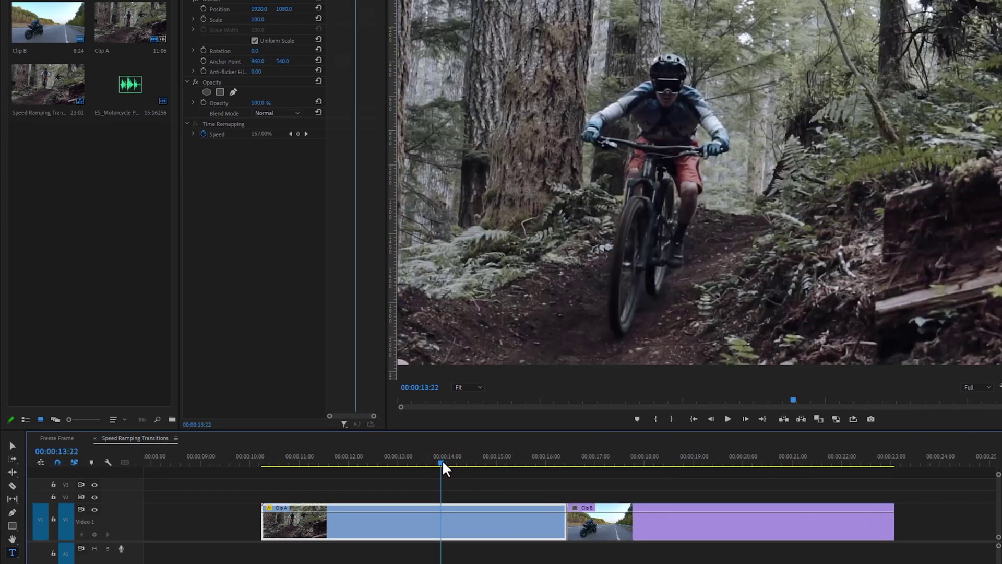
{"action": "left_click", "coordinate": [681, 459]}
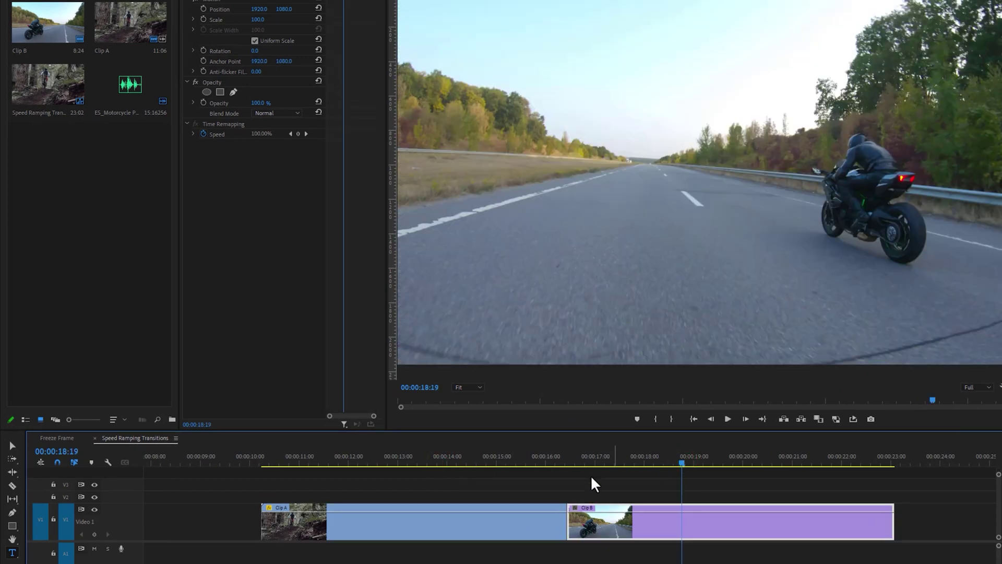
{"action": "left_click", "coordinate": [497, 462]}
{"action": "left_click", "coordinate": [525, 467]}
{"action": "left_click_drag", "start_coordinate": [525, 466], "coordinate": [555, 488]}
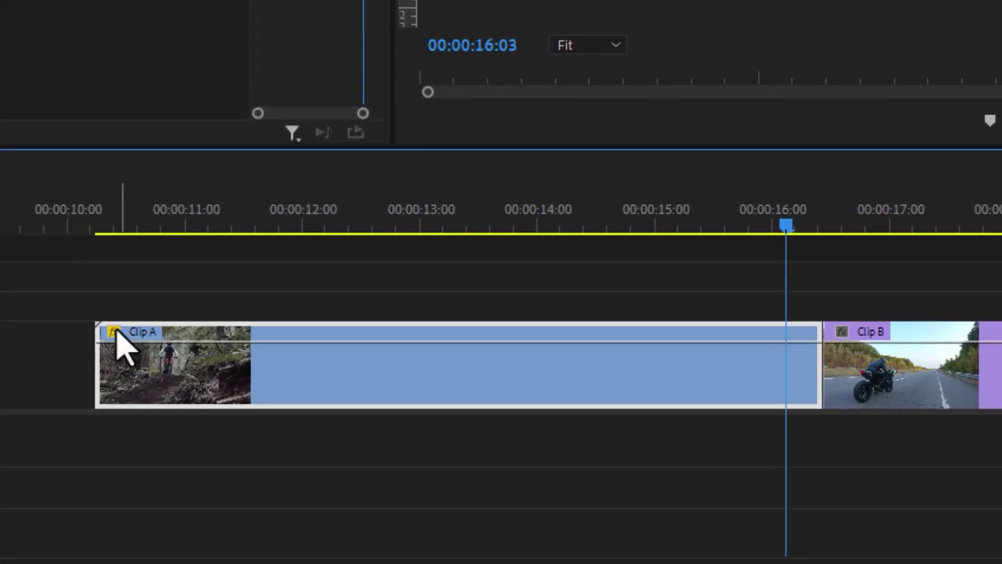
- Display the Time Remapping Speed line on Clip A and try raising and lowering the clip's speed
{"action": "left_click", "coordinate": [114, 332]}
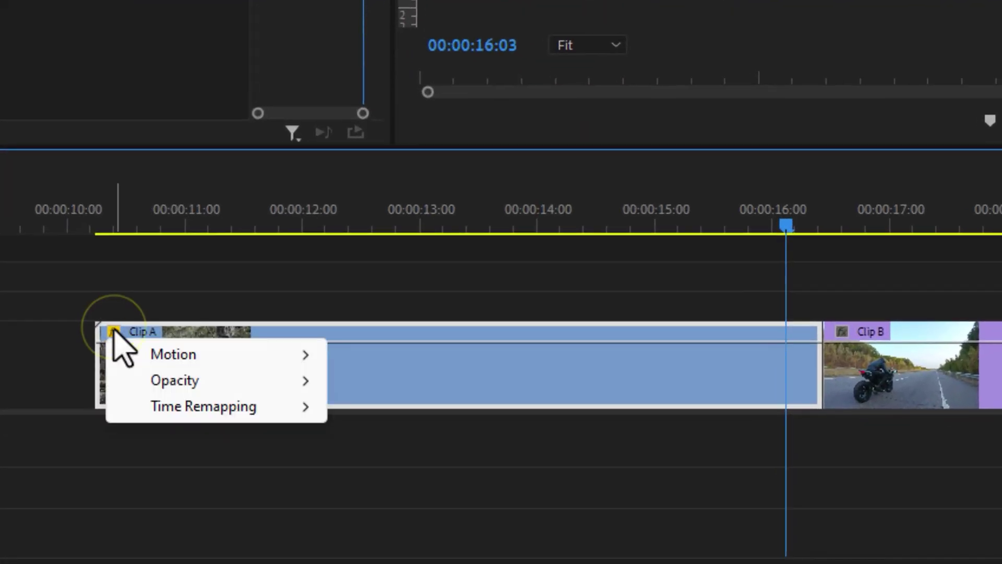
{"action": "mouse_move", "coordinate": [214, 408]}
{"action": "left_click", "coordinate": [430, 406]}
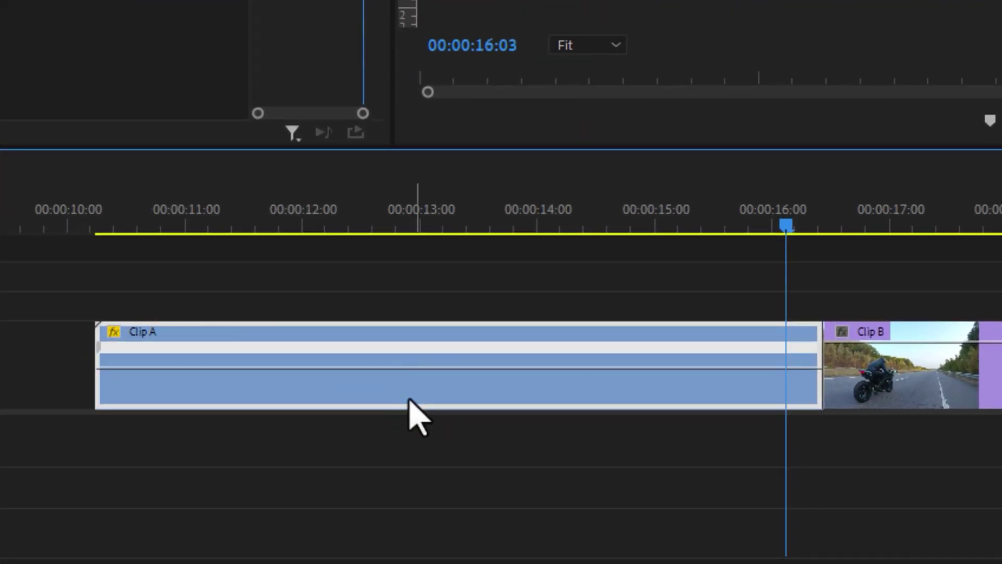
{"action": "left_click_drag", "start_coordinate": [354, 377], "coordinate": [353, 372]}
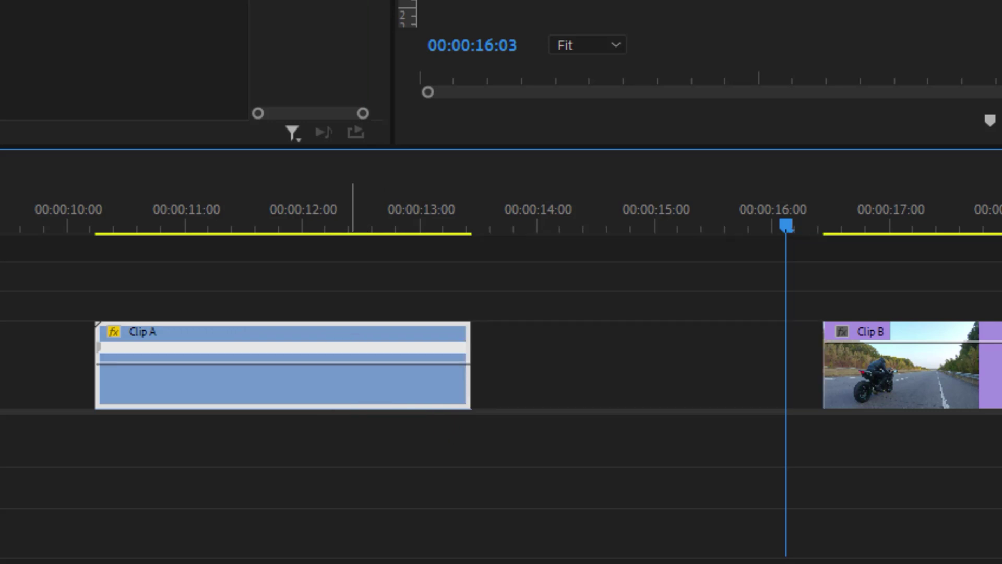
{"action": "left_click_drag", "start_coordinate": [273, 358], "coordinate": [277, 397]}
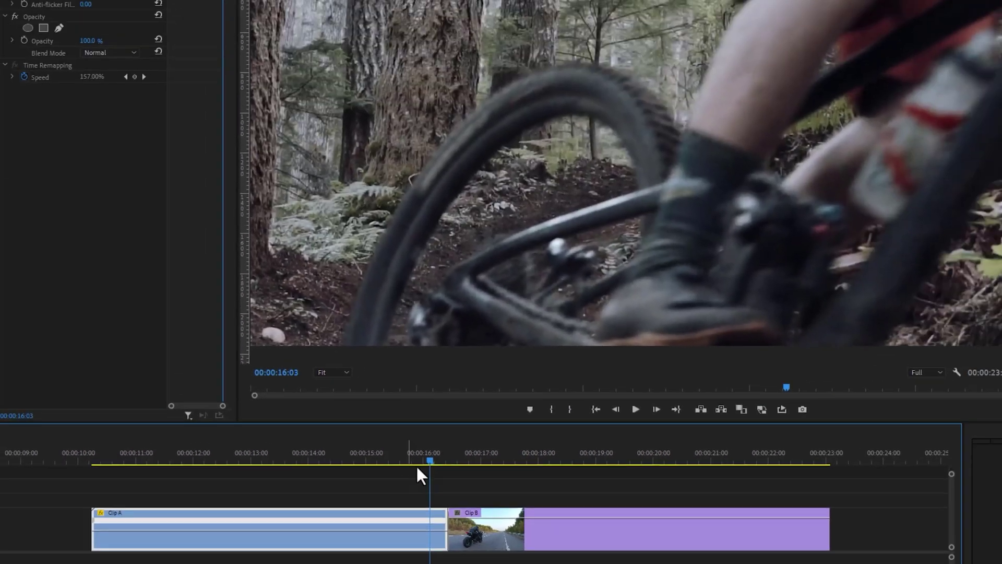
- Add a speed keyframe to Clip A at 00:00:14:18 and raise the speed after it to about 809%
{"action": "left_click_drag", "start_coordinate": [423, 463], "coordinate": [345, 464]}
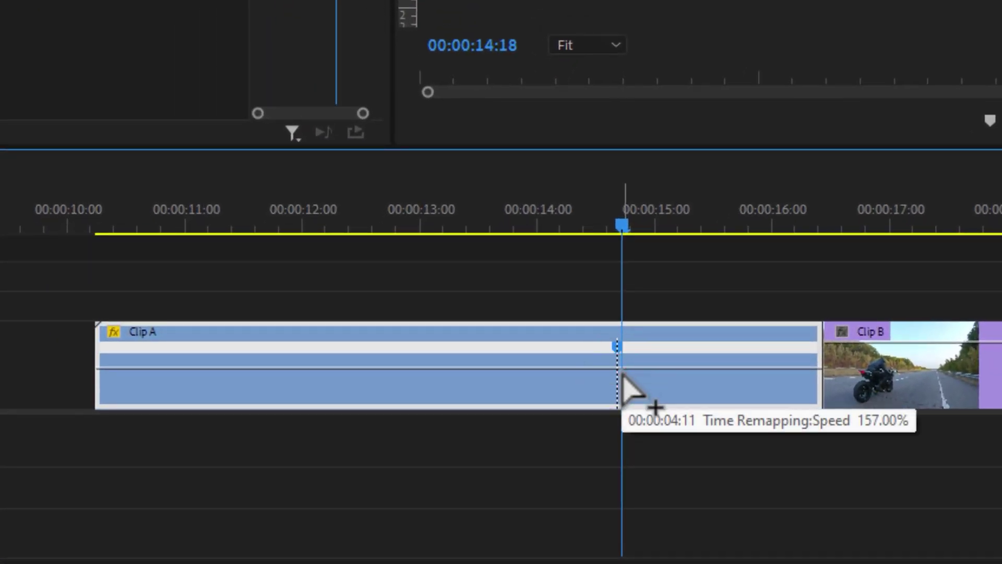
{"action": "left_click_drag", "start_coordinate": [715, 368], "coordinate": [715, 348]}
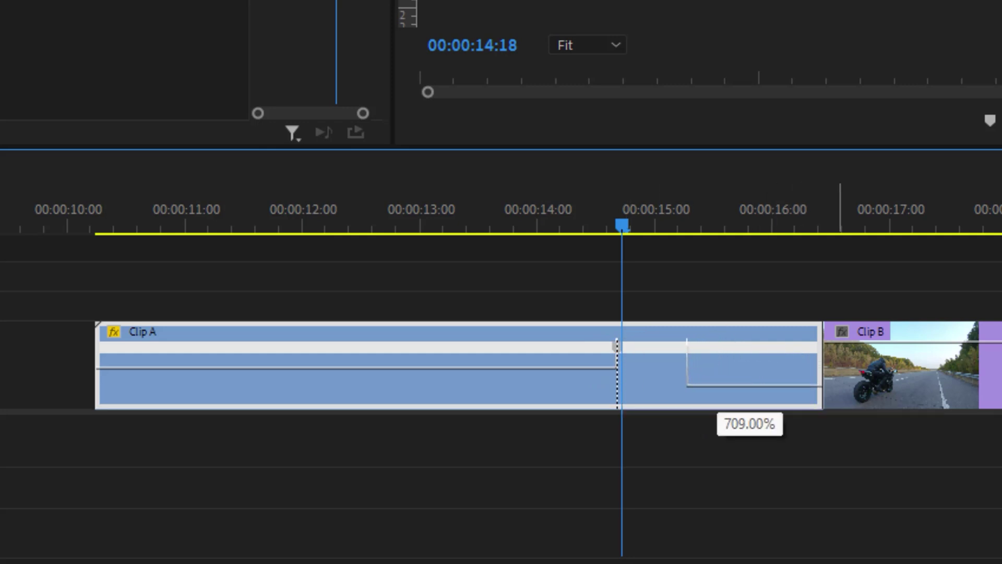
{"action": "left_click_drag", "start_coordinate": [752, 386], "coordinate": [751, 388]}
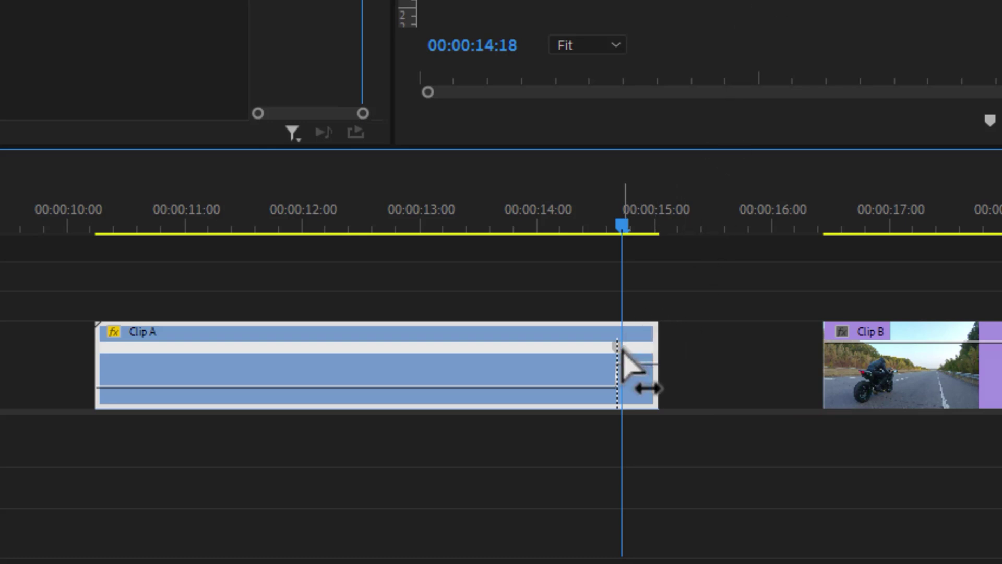
- Split Clip A's speed keyframe into a gradual ramp and scrub past the end of the clip
{"action": "left_click_drag", "start_coordinate": [622, 345], "coordinate": [645, 352]}
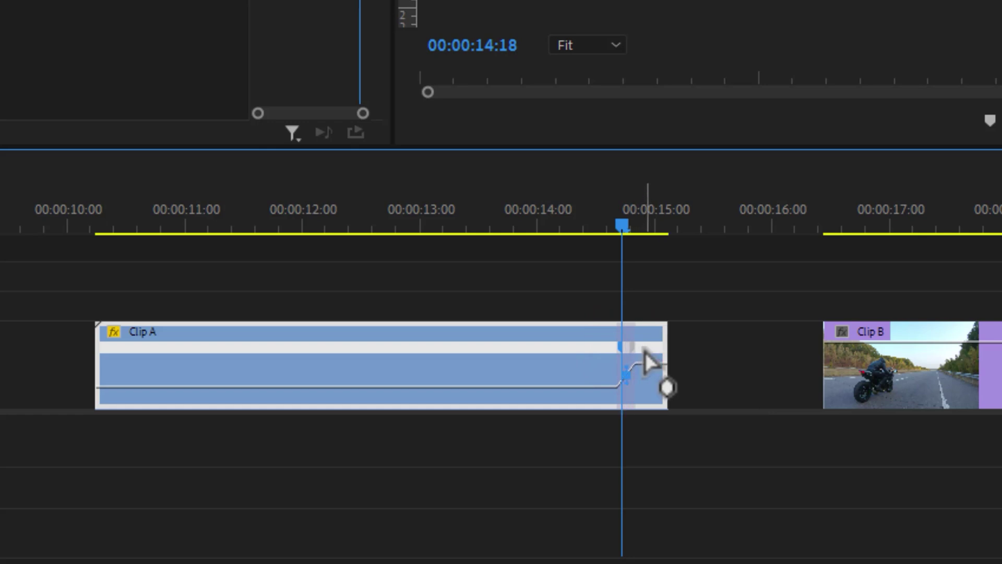
{"action": "scroll", "coordinate": [646, 352], "scroll_direction": "up", "scroll_amount": 3}
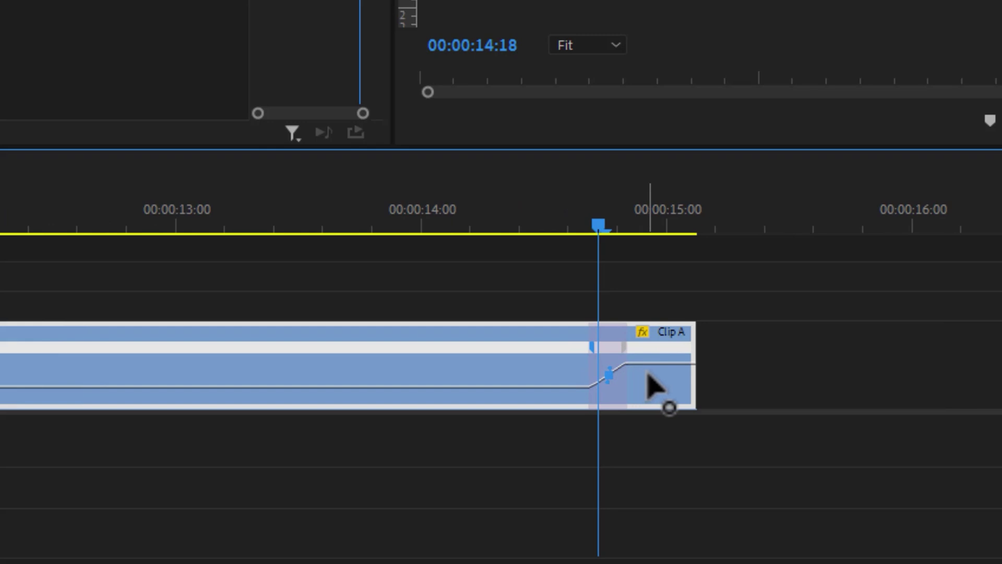
{"action": "left_click_drag", "start_coordinate": [596, 228], "coordinate": [714, 260]}
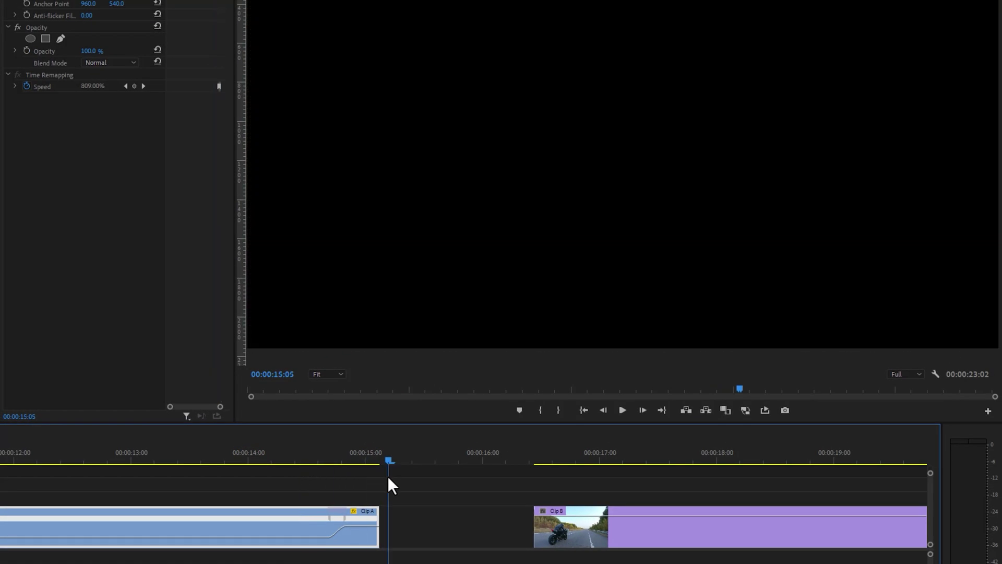
- Display the Time Remapping Speed line on Clip B
{"action": "left_click", "coordinate": [538, 459]}
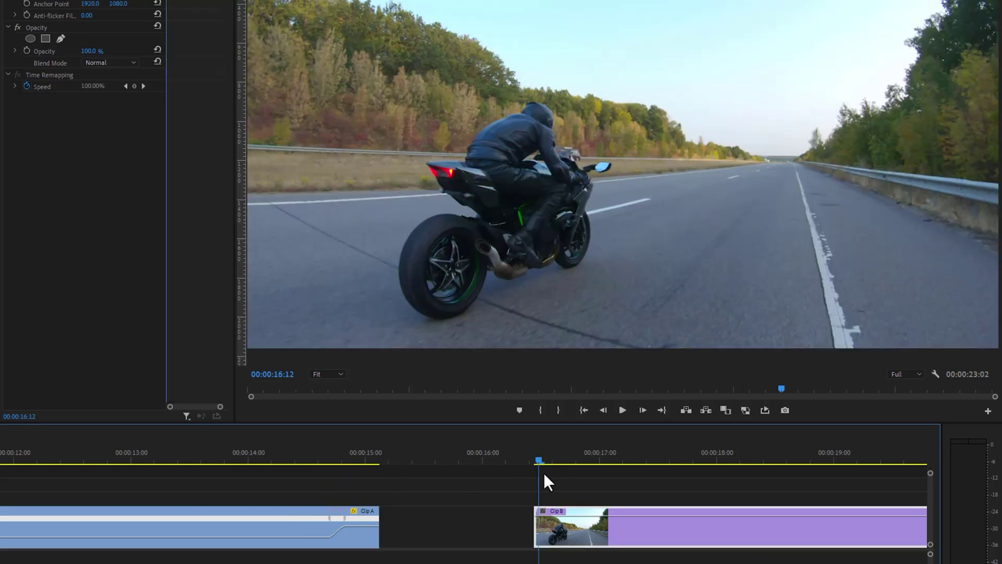
{"action": "left_click", "coordinate": [541, 511]}
{"action": "mouse_move", "coordinate": [570, 546]}
{"action": "left_click", "coordinate": [685, 546]}
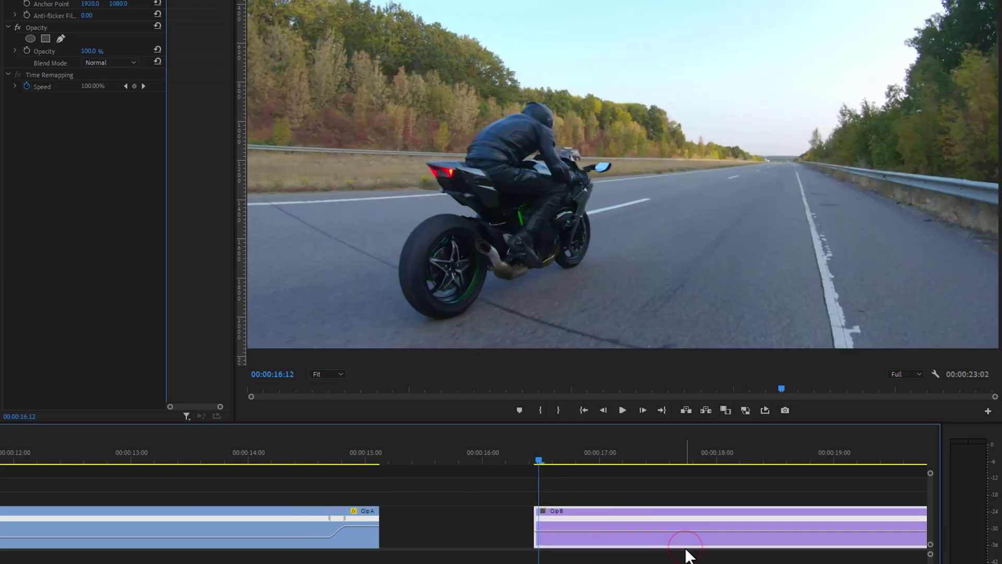
- Speed up Clip B's opening with a speed keyframe split into a gradual ramp, and butt Clip B against Clip A
{"action": "left_click_drag", "start_coordinate": [571, 458], "coordinate": [699, 478]}
{"action": "left_click", "coordinate": [699, 531], "text": "ctrl"}
{"action": "left_click_drag", "start_coordinate": [698, 531], "coordinate": [457, 513]}
{"action": "left_click", "coordinate": [535, 458]}
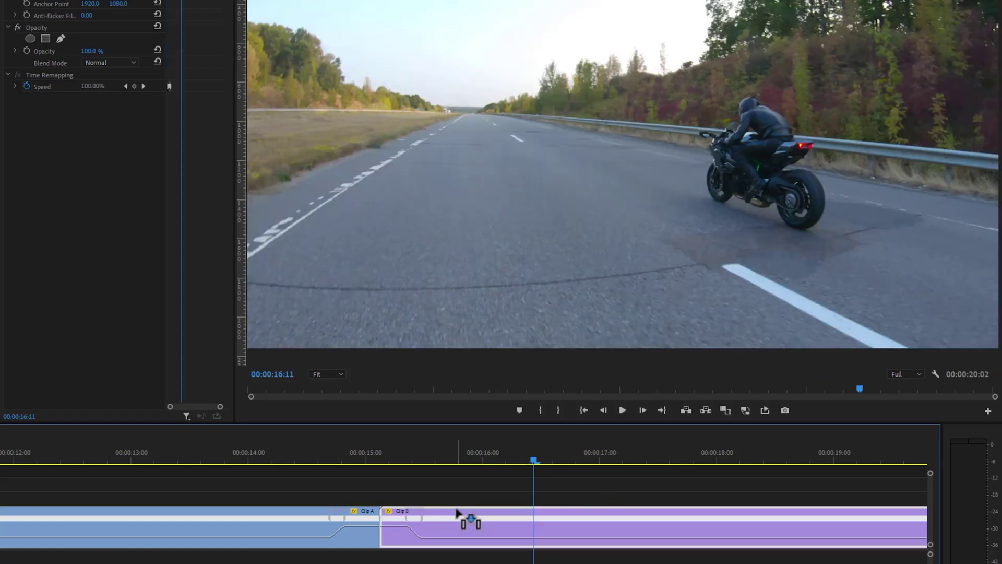
- Shorten Clip A's speed ramp slightly with Clip B kept directly after it, and preview the transition
{"action": "left_click", "coordinate": [330, 456]}
{"action": "key", "text": "space"}
{"action": "left_click", "coordinate": [330, 456]}
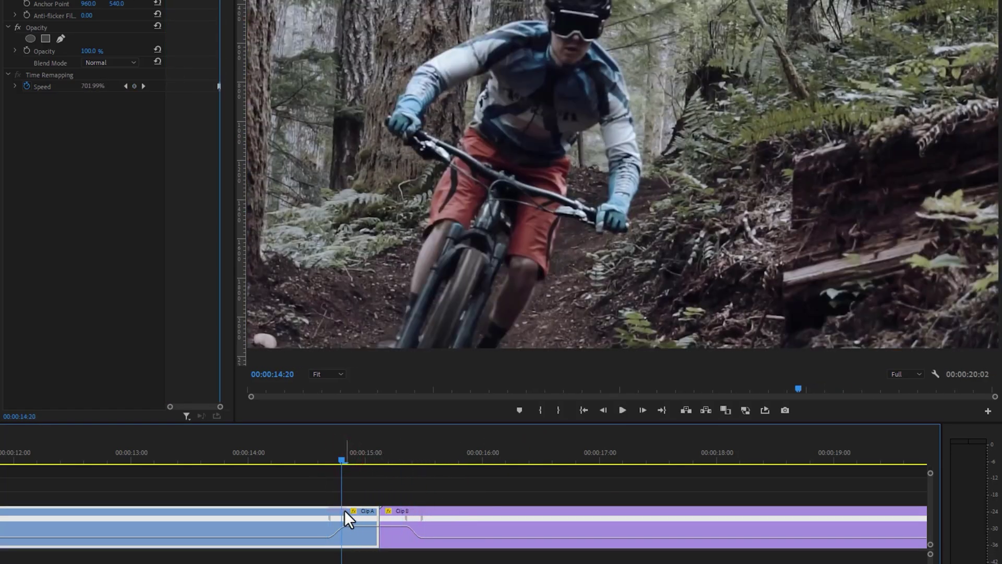
{"action": "left_click_drag", "start_coordinate": [347, 519], "coordinate": [356, 524]}
{"action": "left_click", "coordinate": [327, 457]}
{"action": "left_click", "coordinate": [327, 457]}
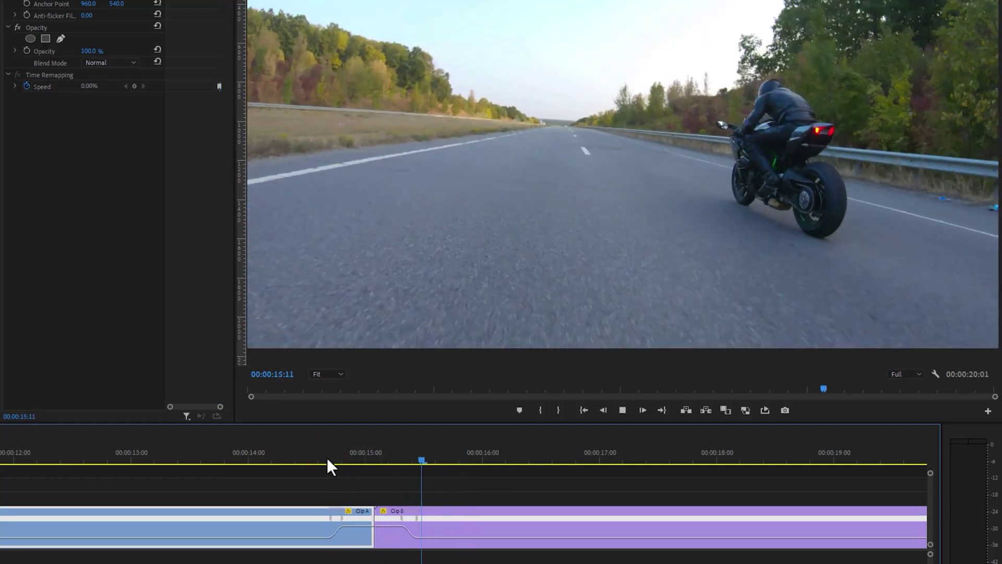
{"action": "key", "text": "space"}
{"action": "left_click", "coordinate": [327, 458]}
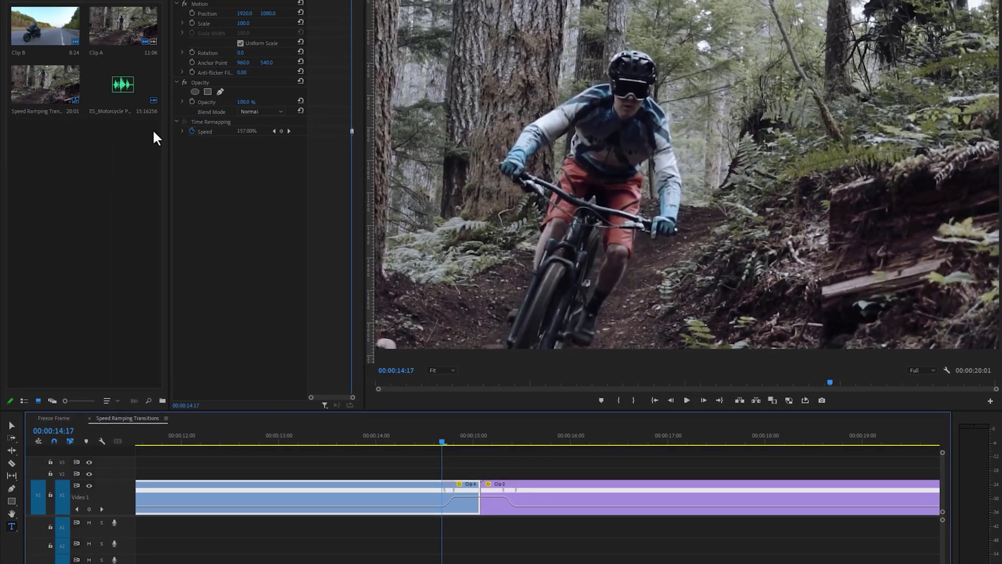
- Place the ES_Motorcycle sound effect beneath the clips with its loudest part around the cut, and play back the transition
{"action": "left_click_drag", "start_coordinate": [385, 510], "coordinate": [386, 528]}
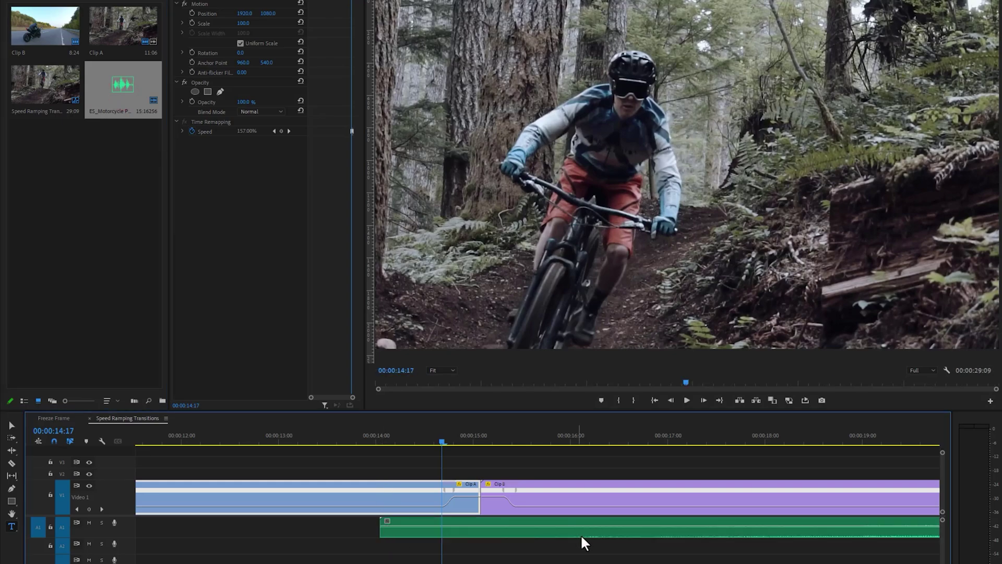
{"action": "left_click_drag", "start_coordinate": [582, 541], "coordinate": [521, 537]}
{"action": "key", "text": "space"}
{"action": "left_click", "coordinate": [427, 438]}
{"action": "key", "text": "space"}
{"action": "left_click", "coordinate": [416, 437]}
{"action": "key", "text": "space"}
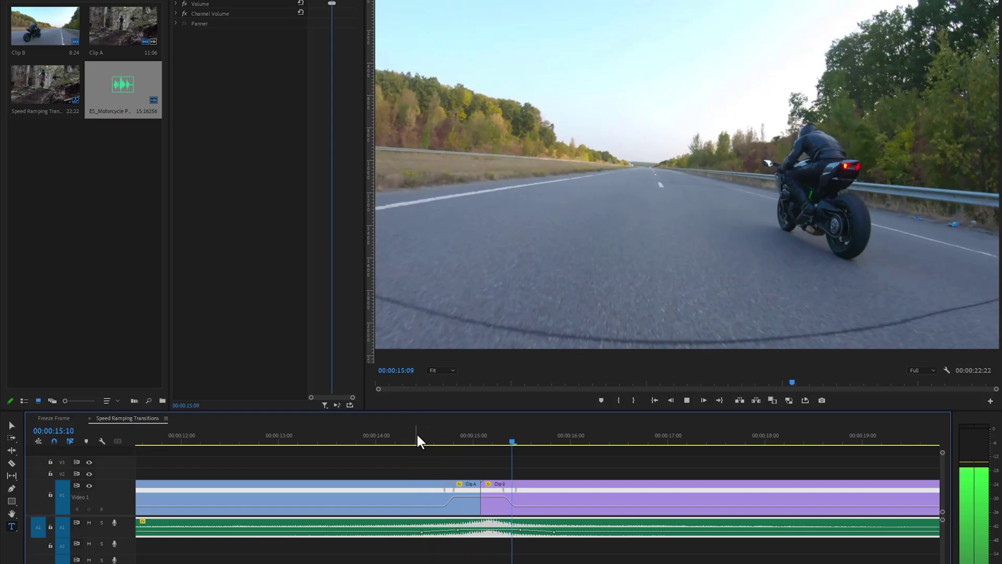
{"action": "left_click", "coordinate": [417, 436]}
{"action": "key", "text": "space"}
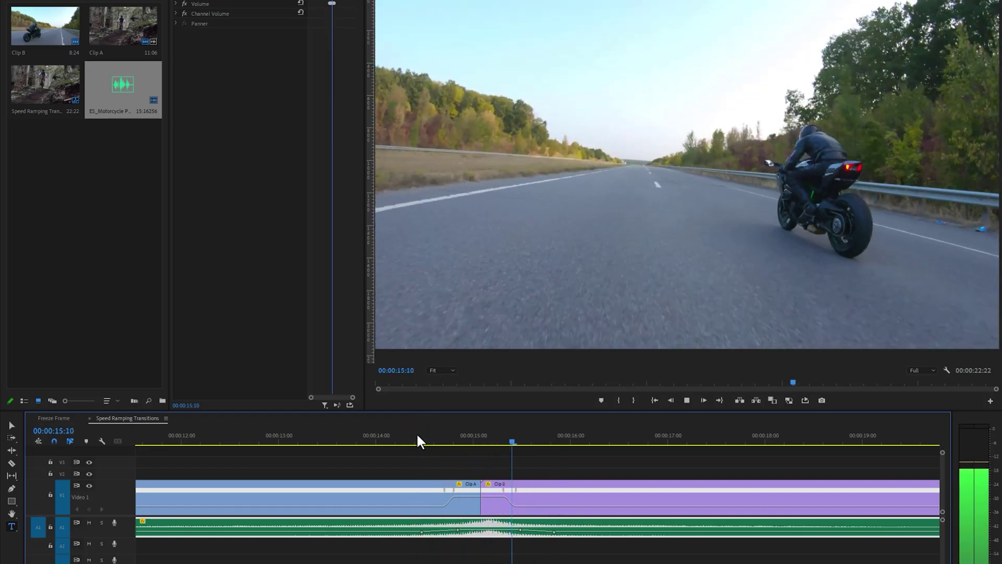
{"action": "left_click", "coordinate": [417, 436]}
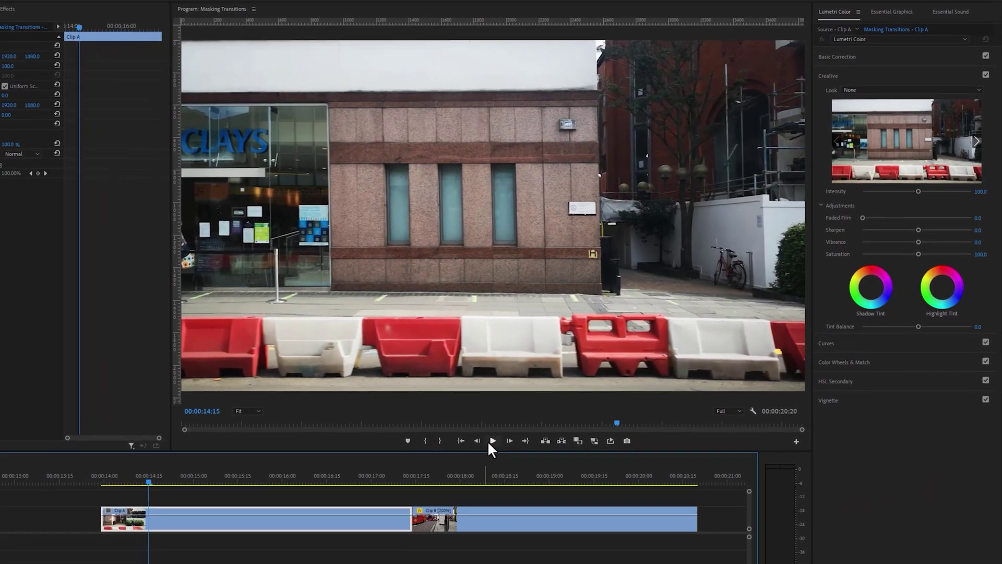
- Play back Clip A and Clip B in the Masking Transitions sequence
{"action": "left_click", "coordinate": [485, 443]}
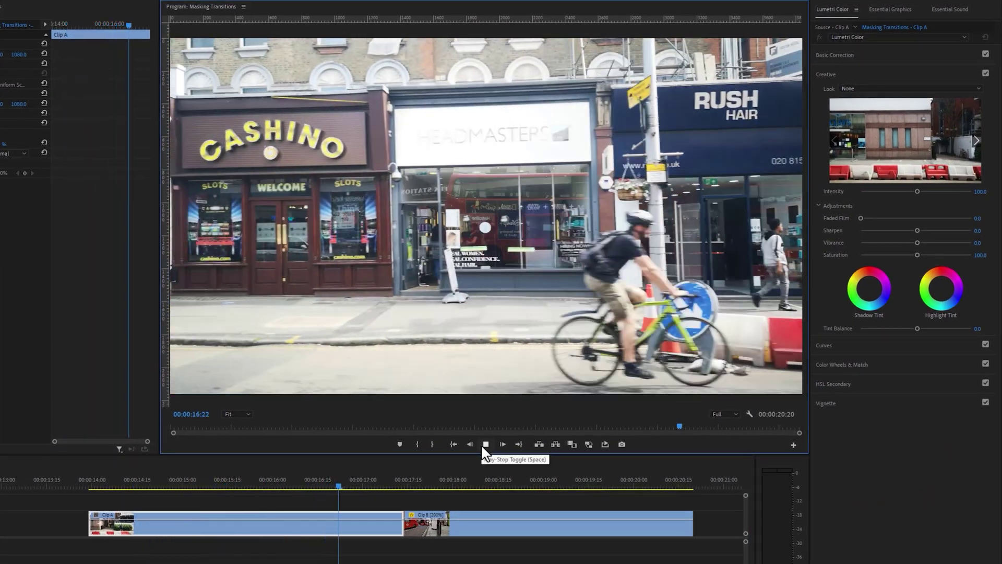
{"action": "left_click", "coordinate": [482, 445]}
{"action": "left_click", "coordinate": [440, 482]}
{"action": "key", "text": "space"}
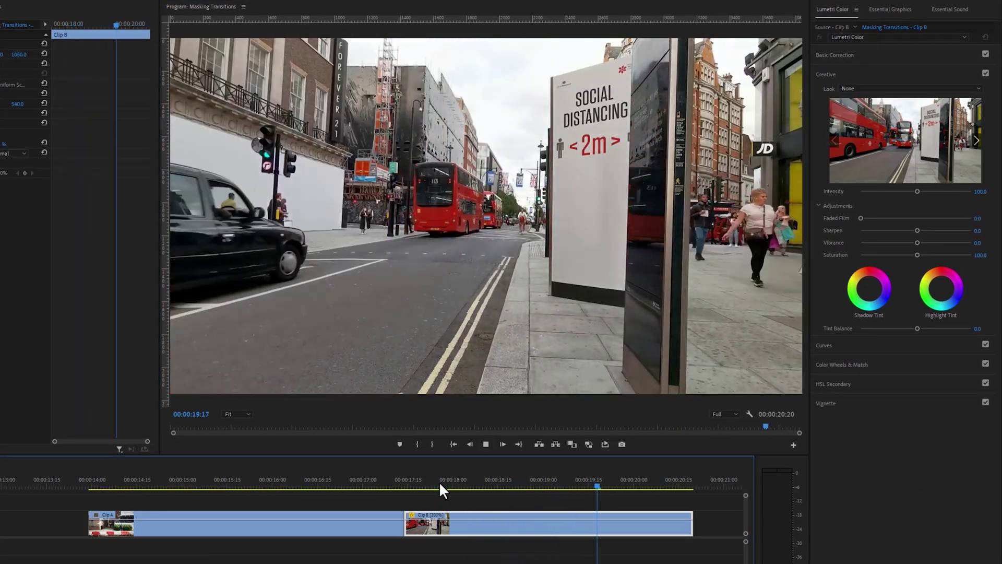
{"action": "key", "text": "space"}
- At 00:00:16:09, draw a freeform opacity mask on Clip A around the street area behind the passing bus, and invert it
{"action": "left_click_drag", "start_coordinate": [228, 487], "coordinate": [296, 495]}
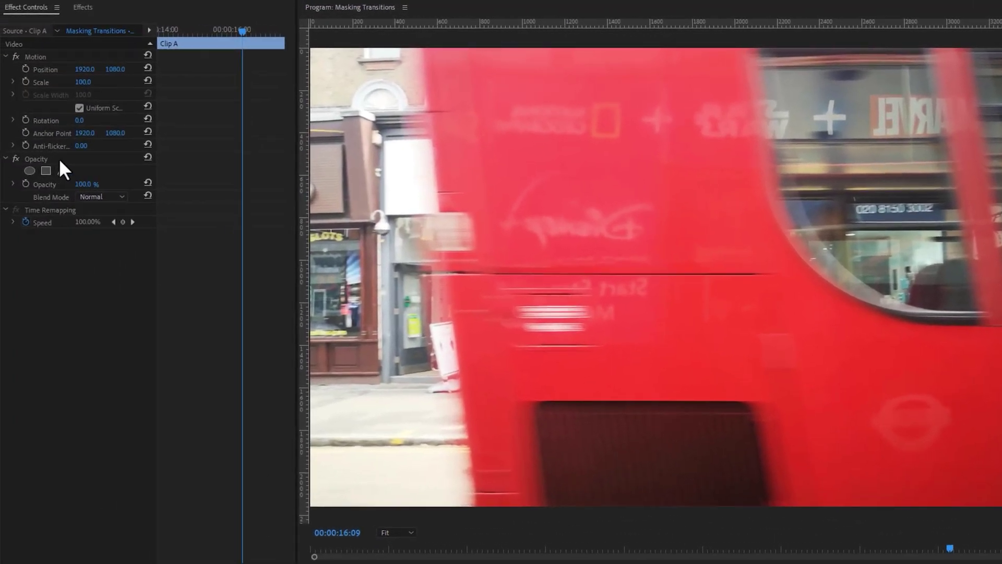
{"action": "left_click", "coordinate": [58, 160]}
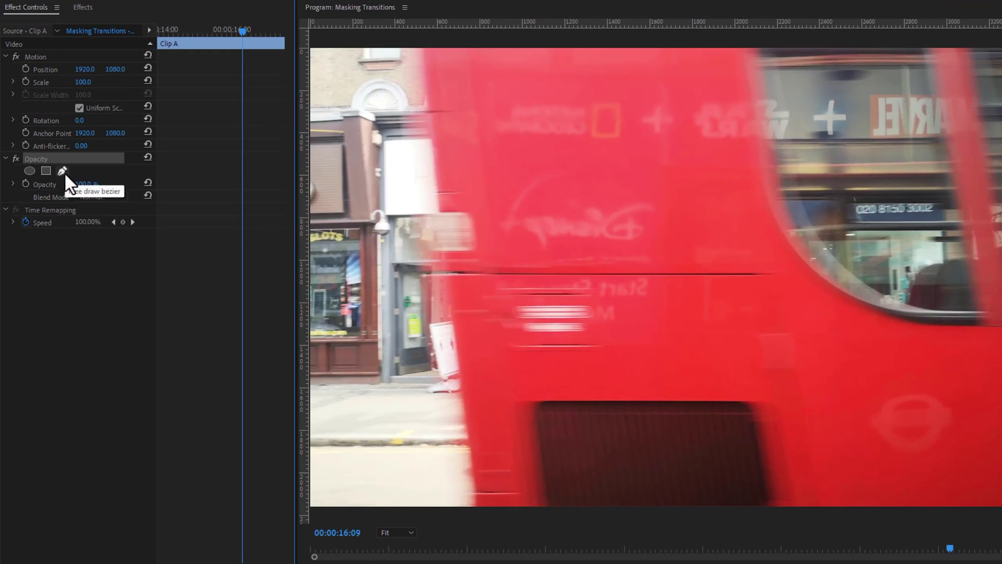
{"action": "left_click", "coordinate": [64, 172]}
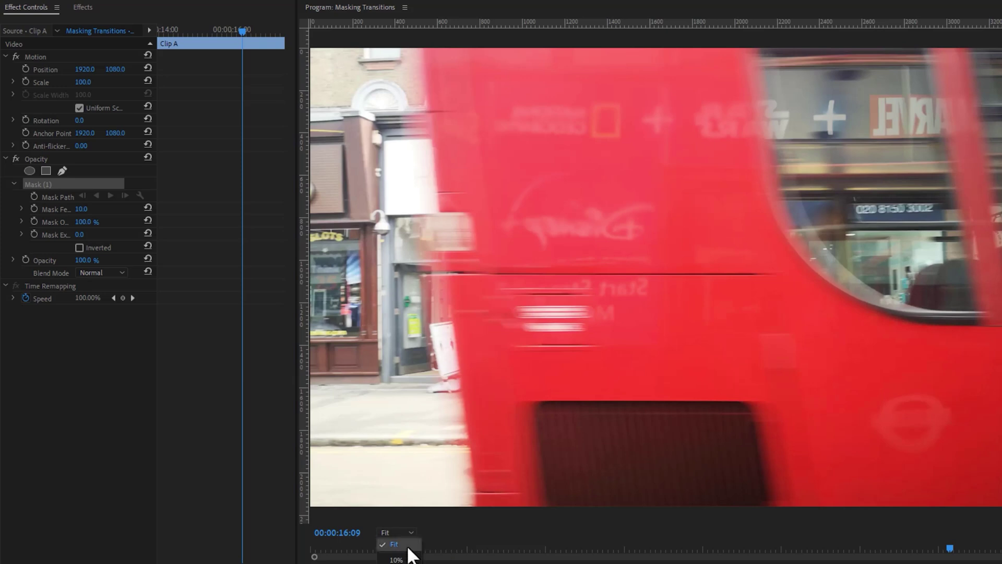
{"action": "key", "text": "Down"}
{"action": "key", "text": "Down"}
{"action": "key", "text": "Return"}
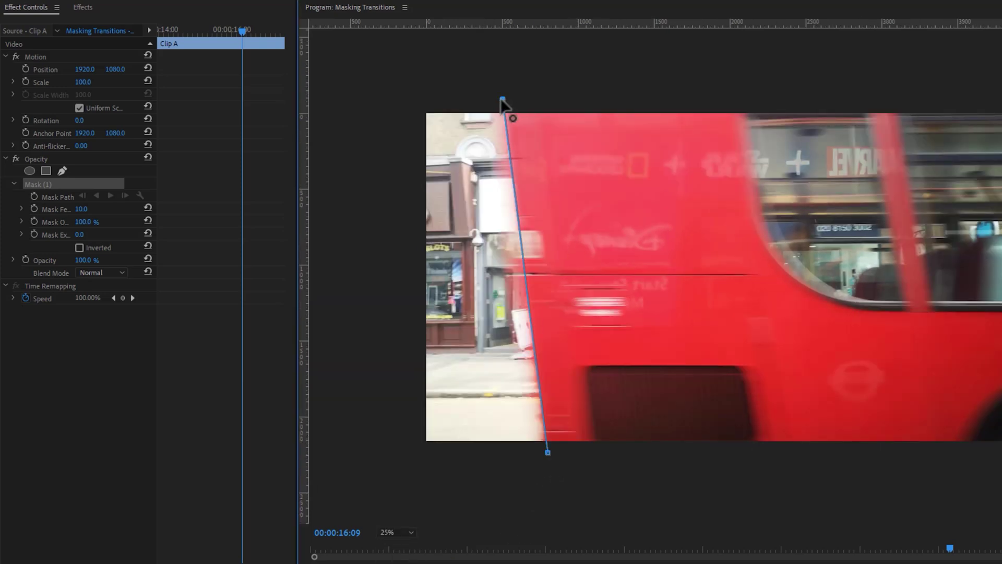
{"action": "left_click", "coordinate": [547, 453]}
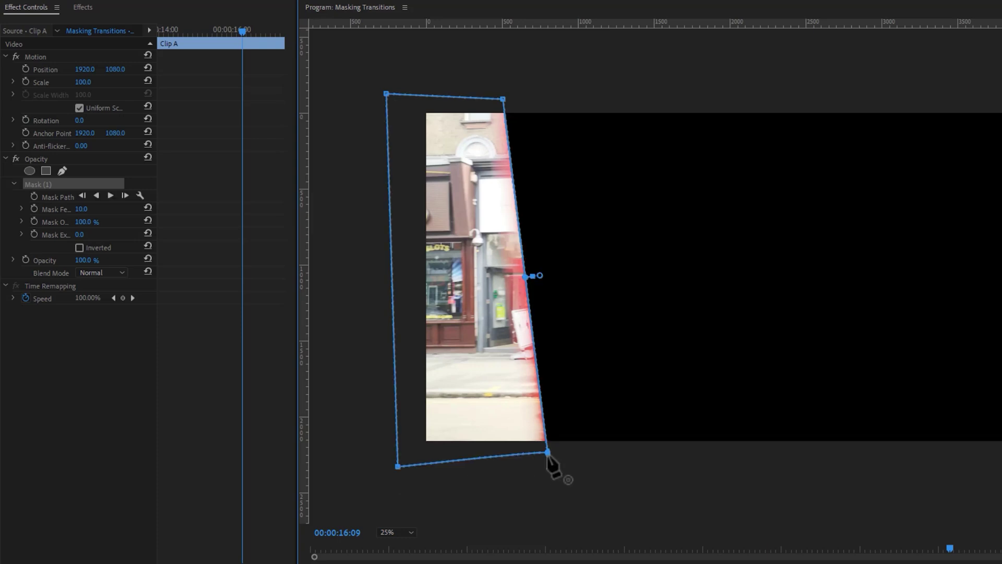
{"action": "left_click", "coordinate": [80, 247]}
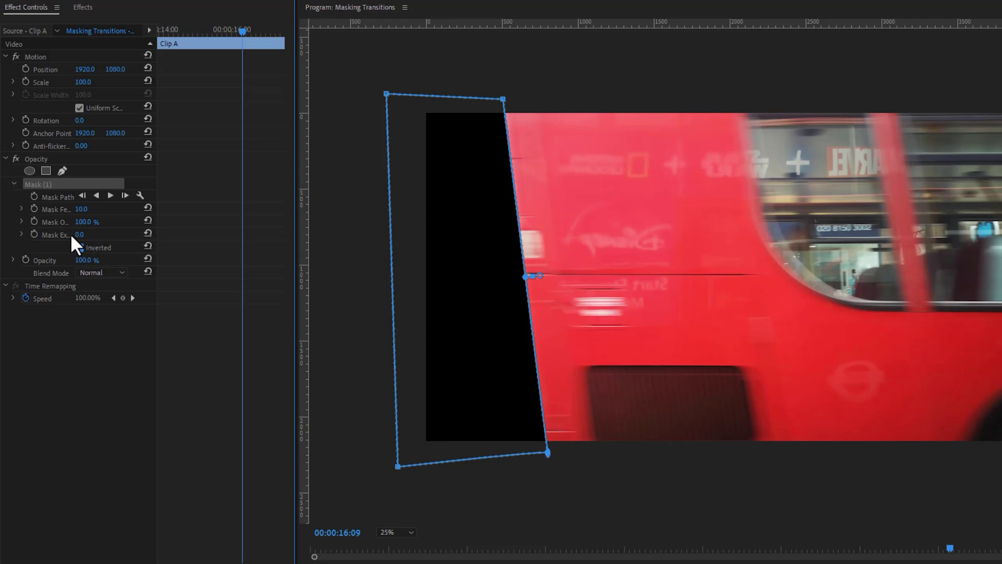
- Start Mask Path keyframing at 00:00:16:09 and move the mask's edge onto the bus's rear edge at 00:00:16:10
{"action": "left_click", "coordinate": [34, 197]}
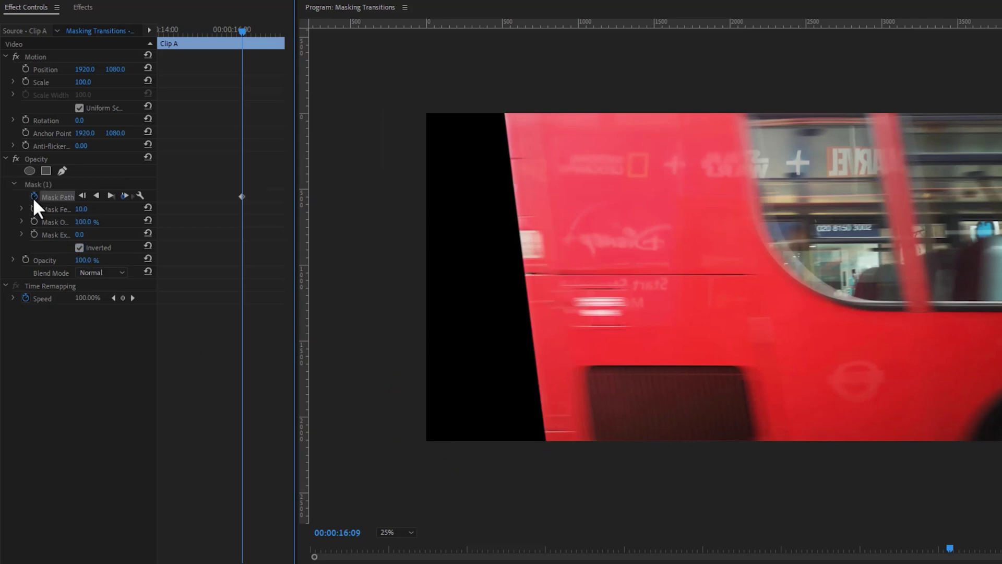
{"action": "left_click", "coordinate": [243, 31]}
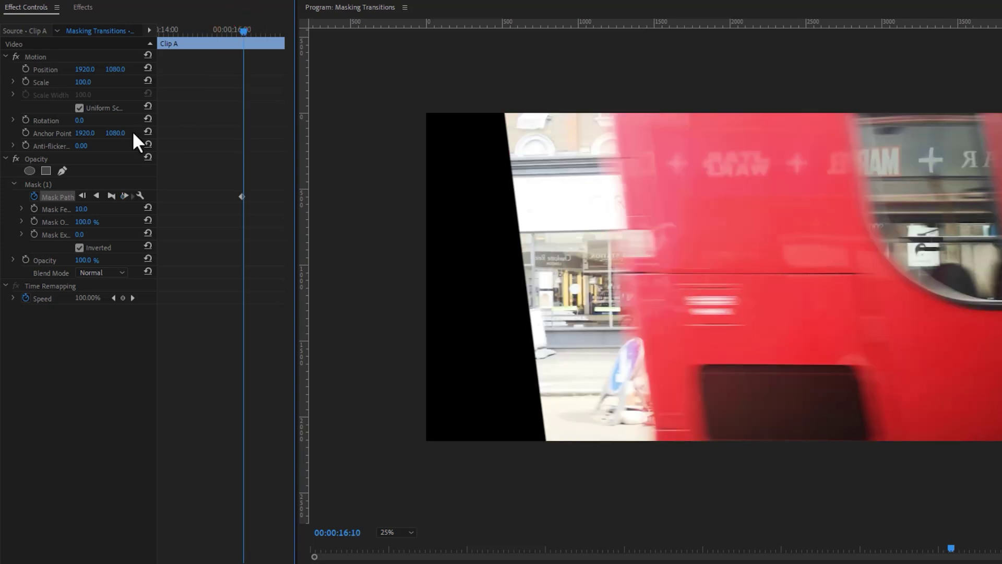
{"action": "left_click", "coordinate": [42, 184]}
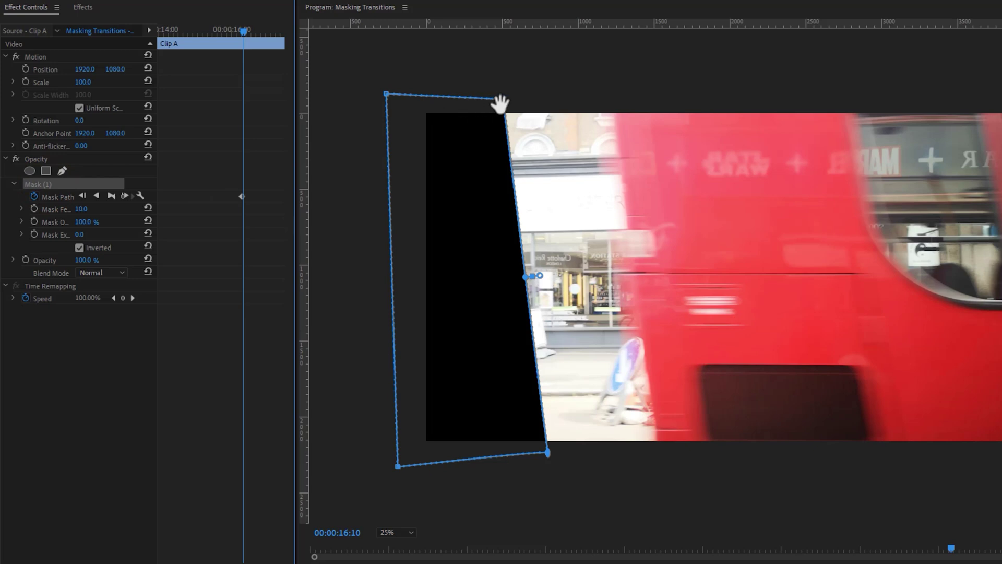
{"action": "left_click_drag", "start_coordinate": [494, 99], "coordinate": [619, 101]}
{"action": "left_click_drag", "start_coordinate": [548, 452], "coordinate": [656, 448]}
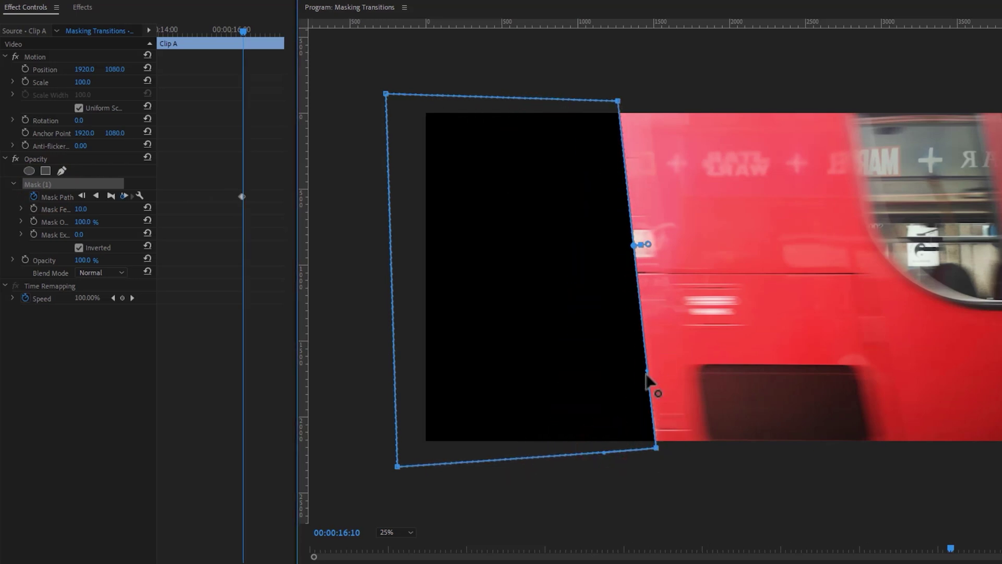
- Continue moving the mask's edge along with the bus frame by frame until the mask covers the whole image
{"action": "left_click", "coordinate": [245, 32]}
{"action": "left_click_drag", "start_coordinate": [618, 101], "coordinate": [720, 90]}
{"action": "left_click_drag", "start_coordinate": [651, 449], "coordinate": [839, 437]}
{"action": "left_click", "coordinate": [269, 66]}
{"action": "key", "text": "Right"}
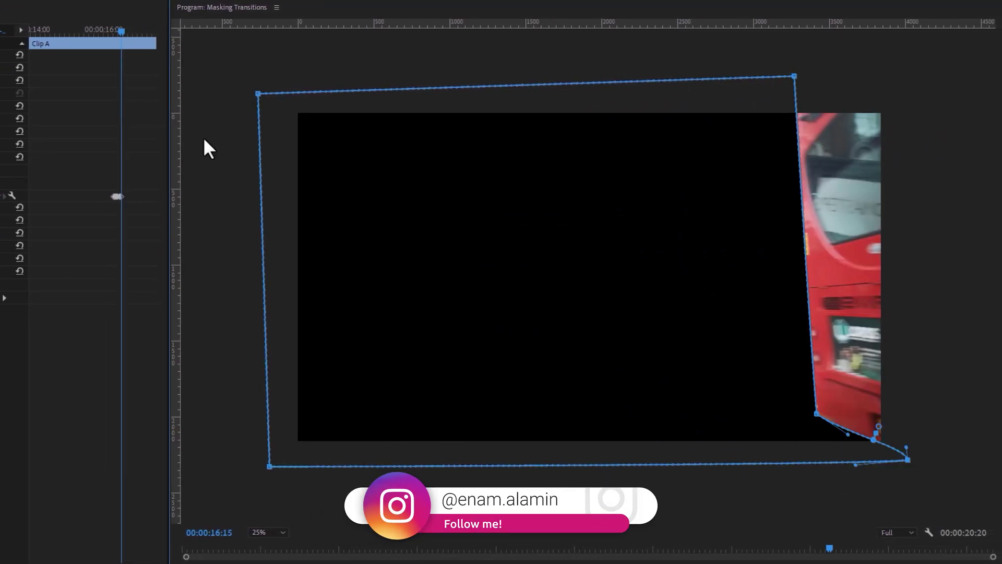
{"action": "key", "text": "Right"}
{"action": "key", "text": "Right"}
{"action": "left_click_drag", "start_coordinate": [839, 67], "coordinate": [879, 67]}
{"action": "left_click_drag", "start_coordinate": [873, 465], "coordinate": [869, 419]}
- Keyframe the mask outside the image one frame before 00:00:16:09, and open the Mask Feather value
{"action": "left_click_drag", "start_coordinate": [96, 29], "coordinate": [63, 44]}
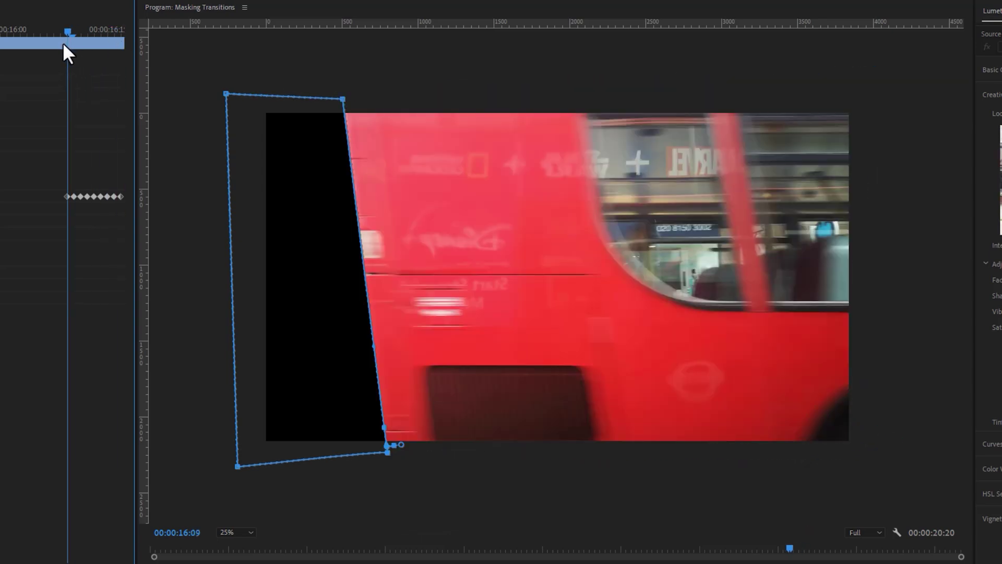
{"action": "left_click_drag", "start_coordinate": [385, 427], "coordinate": [209, 465]}
{"action": "left_click_drag", "start_coordinate": [342, 98], "coordinate": [227, 93]}
{"action": "left_click_drag", "start_coordinate": [61, 31], "coordinate": [67, 59]}
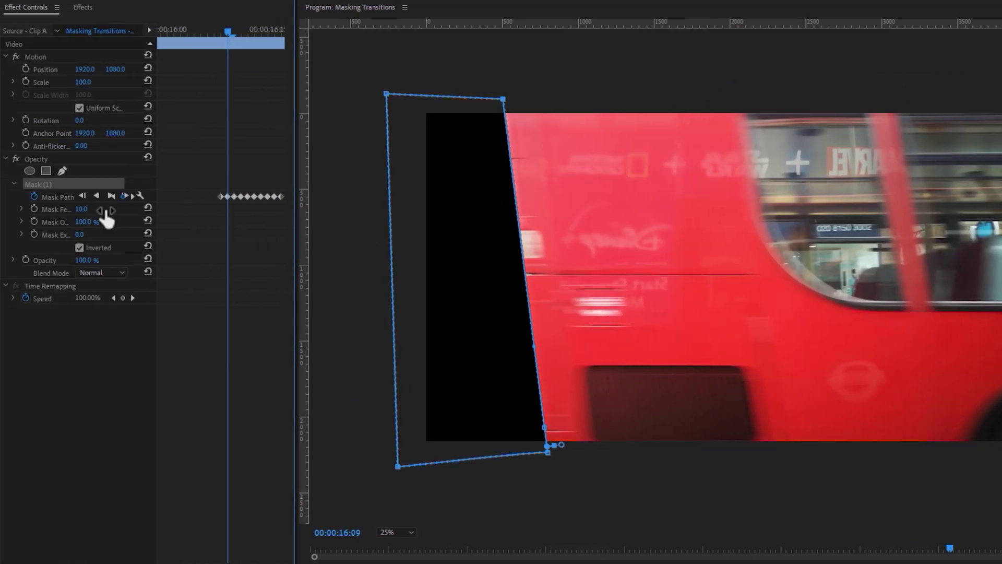
{"action": "left_click", "coordinate": [85, 209]}
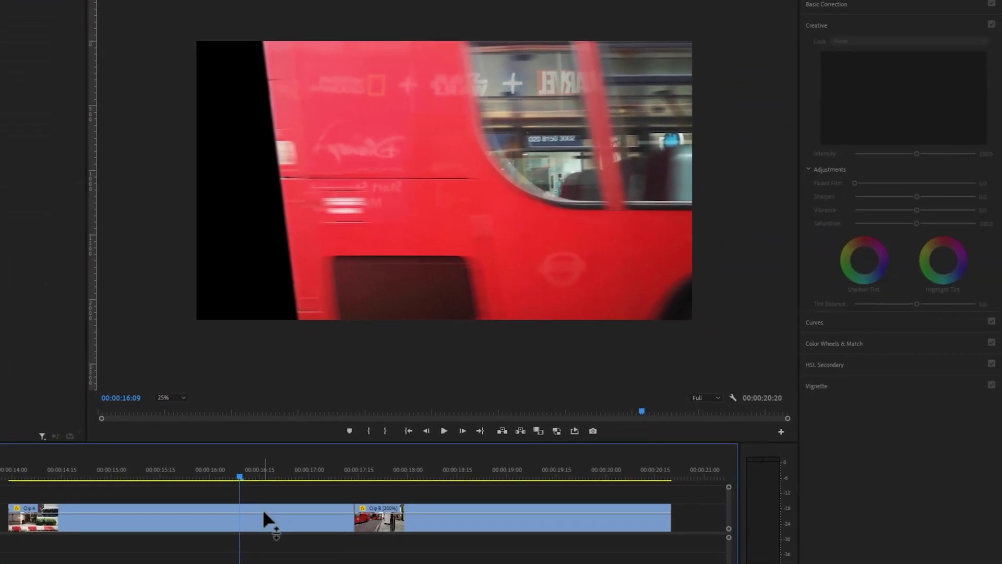
- Move Clip A one track up, slide Clip B beneath it to start at 00:00:16:09, and preview the masking transition
{"action": "left_click", "coordinate": [259, 505]}
{"action": "left_click_drag", "start_coordinate": [258, 505], "coordinate": [259, 496]}
{"action": "left_click_drag", "start_coordinate": [401, 522], "coordinate": [291, 525]}
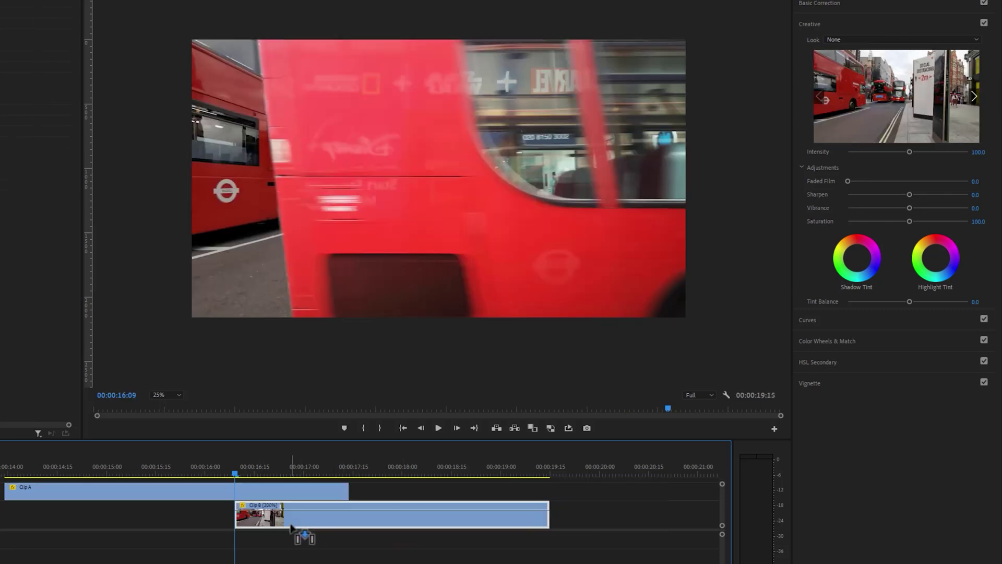
{"action": "key", "text": "space"}
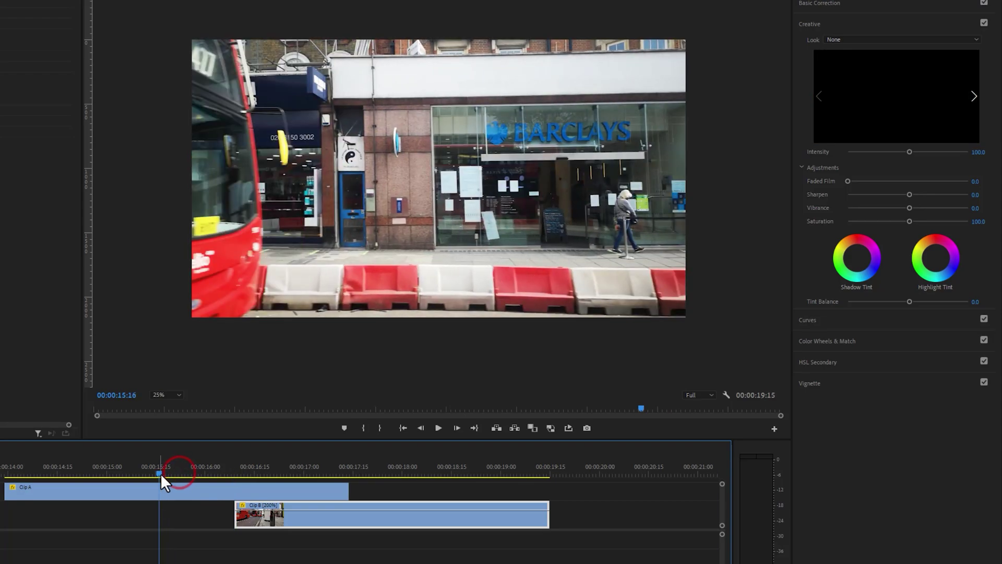
{"action": "left_click", "coordinate": [161, 473]}
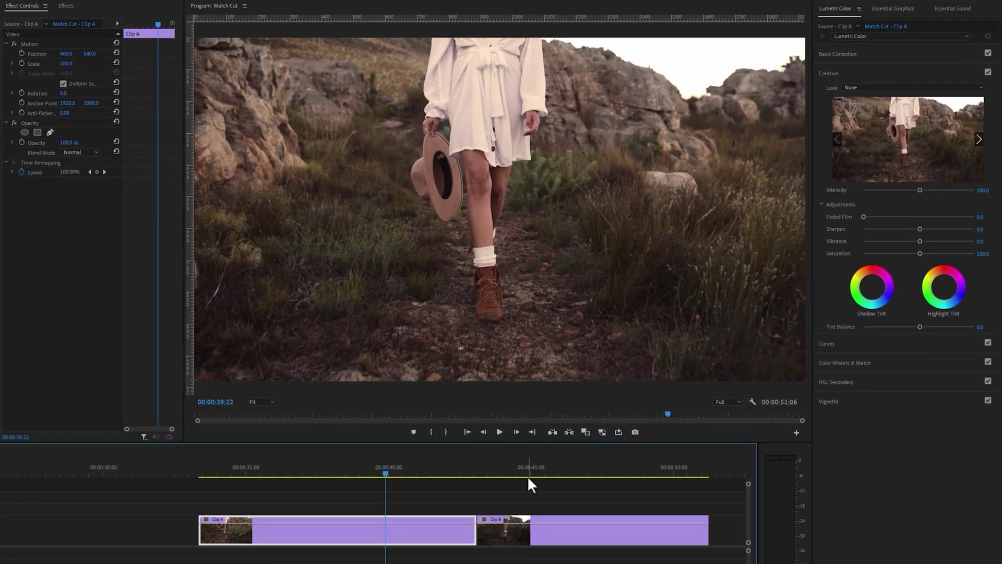
- In the Match Cut sequence, ripple trim the end of Clip A at 00:00:39:16, on a step matching Clip B's walk
{"action": "left_click", "coordinate": [528, 473]}
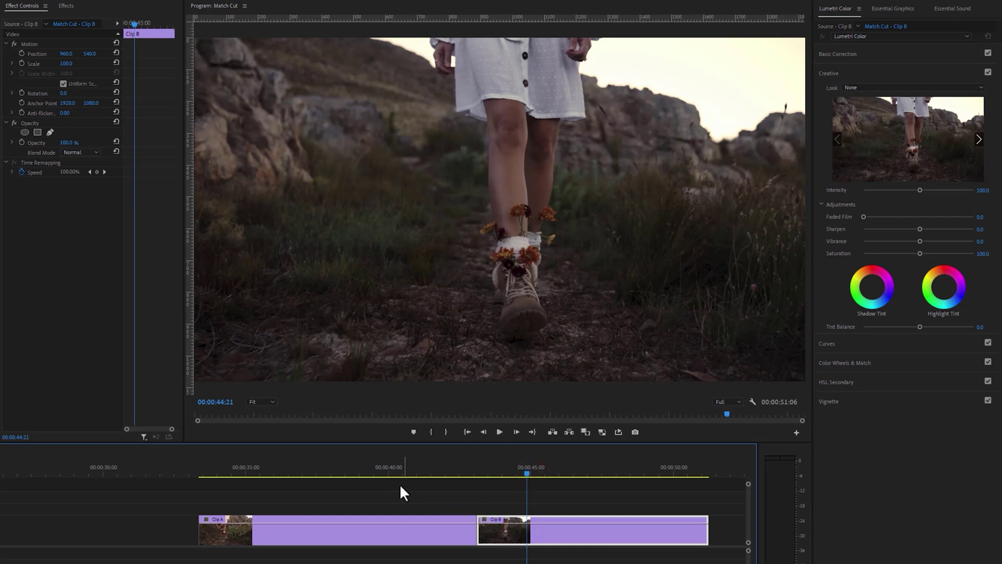
{"action": "mouse_move", "coordinate": [388, 472]}
{"action": "left_mouse_down"}
{"action": "mouse_move", "coordinate": [359, 472]}
{"action": "mouse_move", "coordinate": [379, 472]}
{"action": "left_mouse_up"}
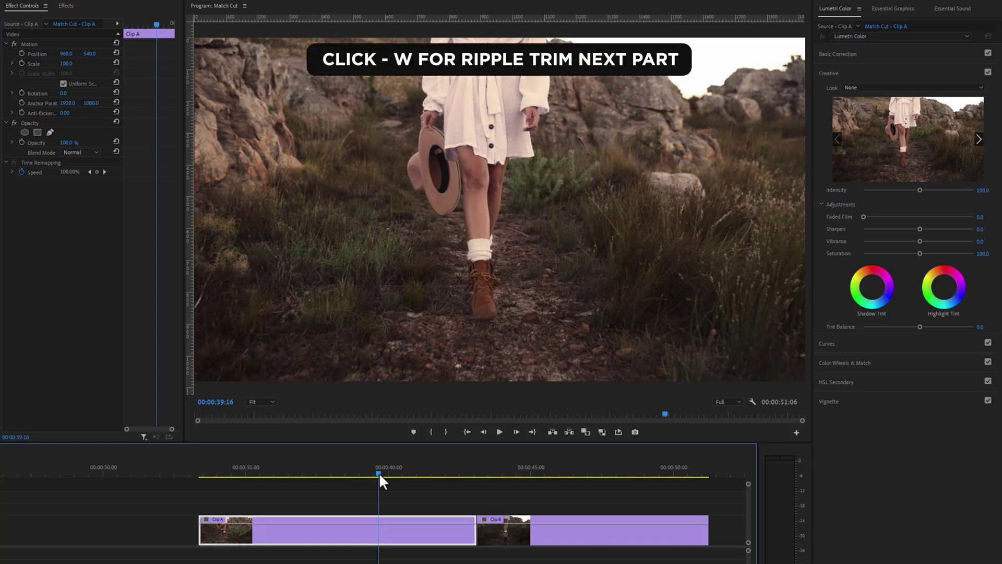
{"action": "key", "text": "w"}
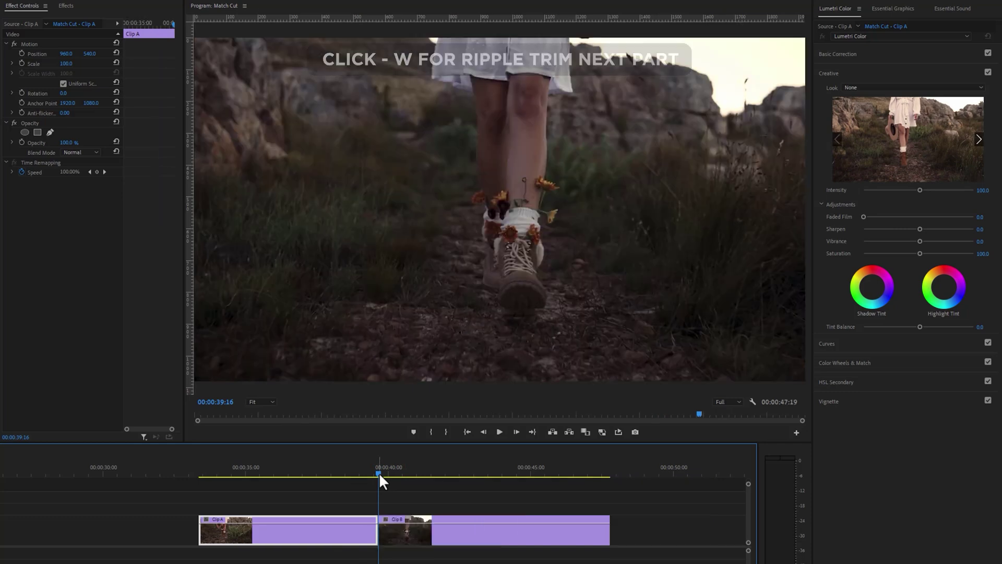
- Ripple trim the start of Clip B up to 00:00:41:15, on the matching step, and play back the cut
{"action": "left_click", "coordinate": [381, 468]}
{"action": "left_click_drag", "start_coordinate": [386, 469], "coordinate": [435, 469]}
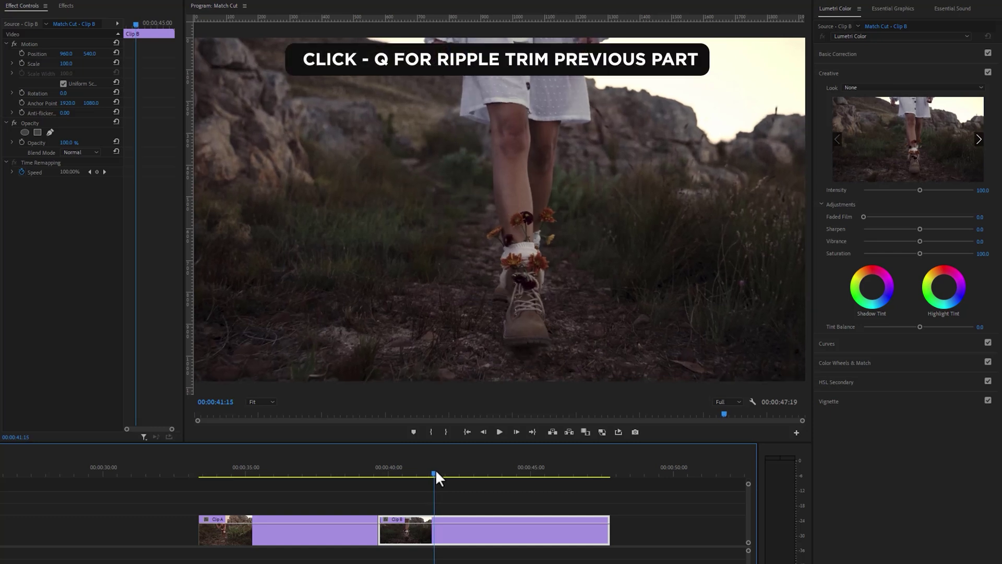
{"action": "key", "text": "q"}
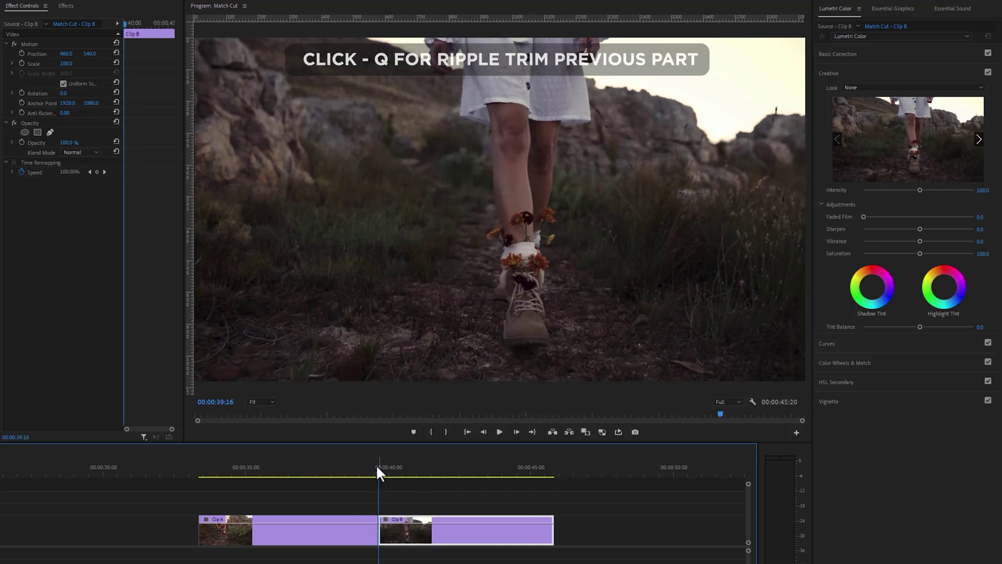
{"action": "left_click", "coordinate": [370, 466]}
{"action": "key", "text": "space"}
{"action": "left_click_drag", "start_coordinate": [371, 468], "coordinate": [372, 469]}
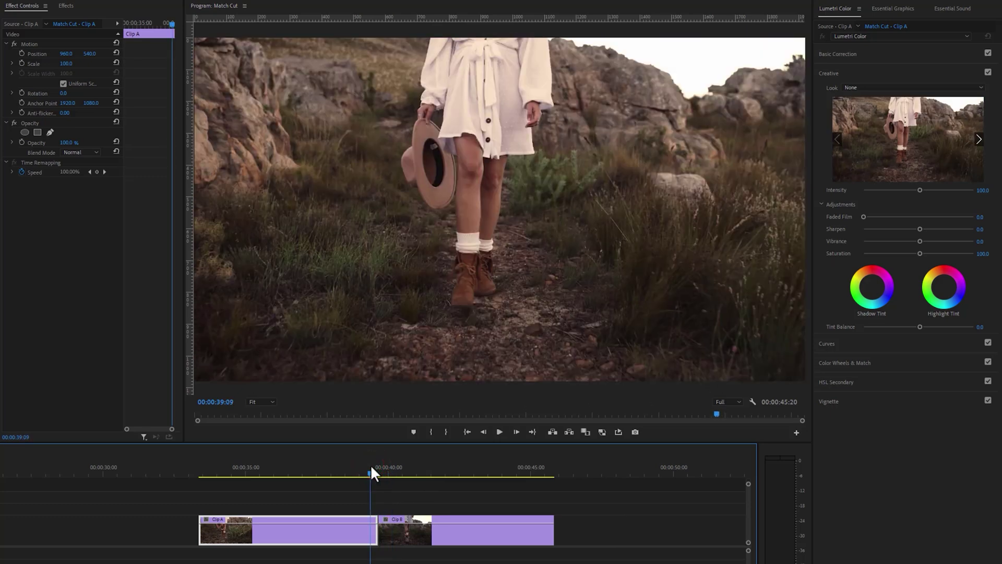
{"action": "key", "text": "space"}
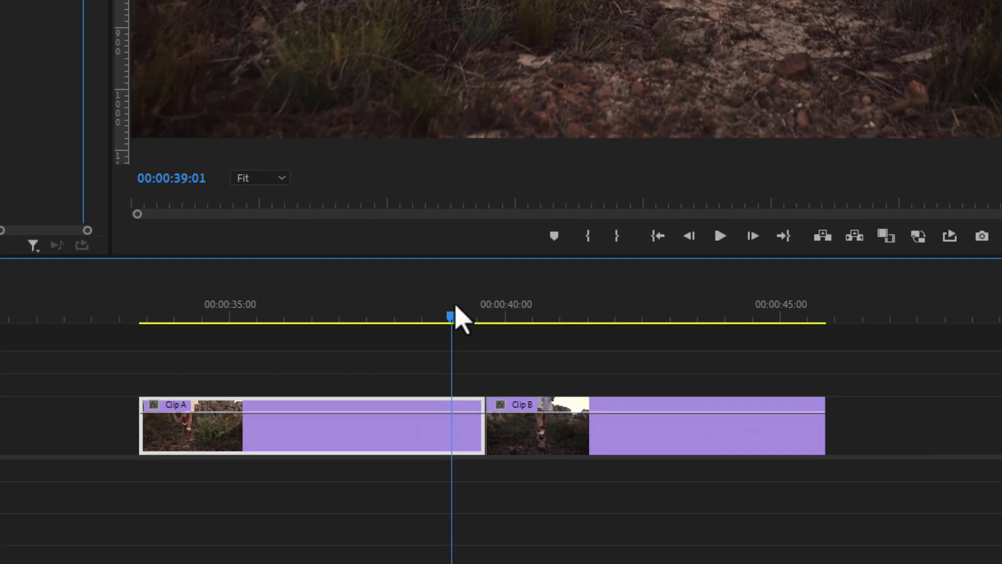
- Move Clip A one track up so it slightly overlaps Clip B, and lower its opacity to 34% at 00:00:39:18
{"action": "left_click_drag", "start_coordinate": [462, 415], "coordinate": [459, 378]}
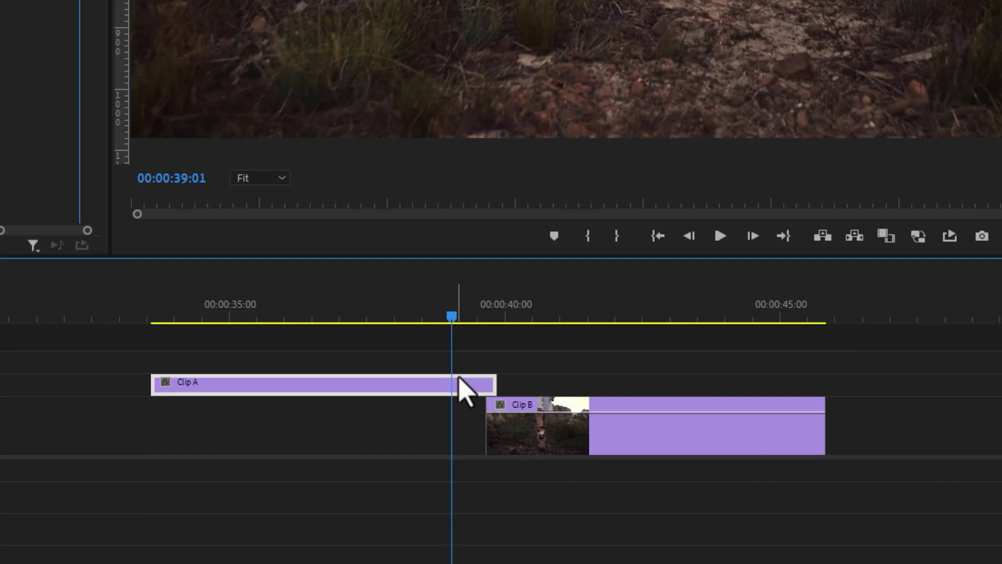
{"action": "left_click", "coordinate": [494, 317]}
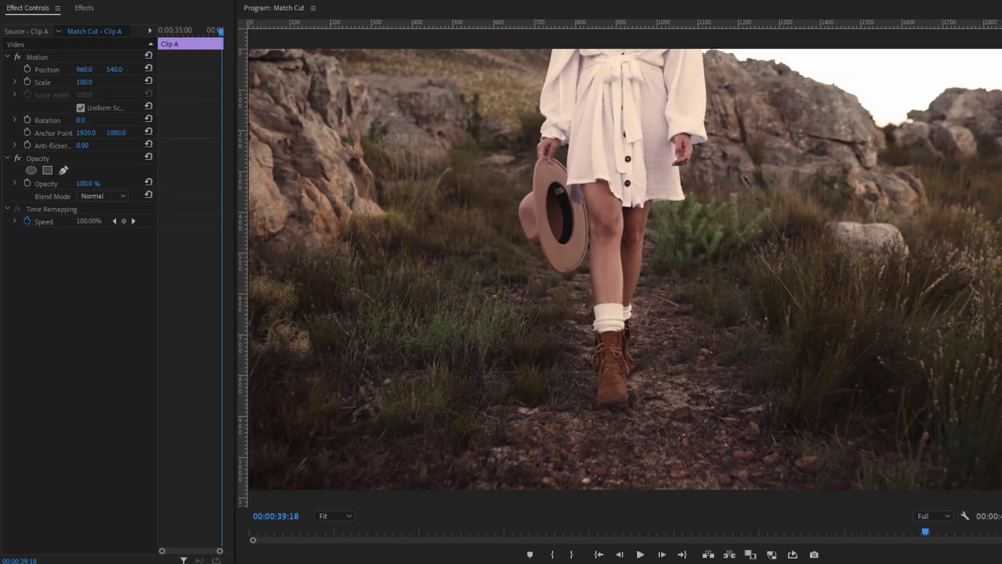
{"action": "left_click_drag", "start_coordinate": [84, 183], "coordinate": [49, 183]}
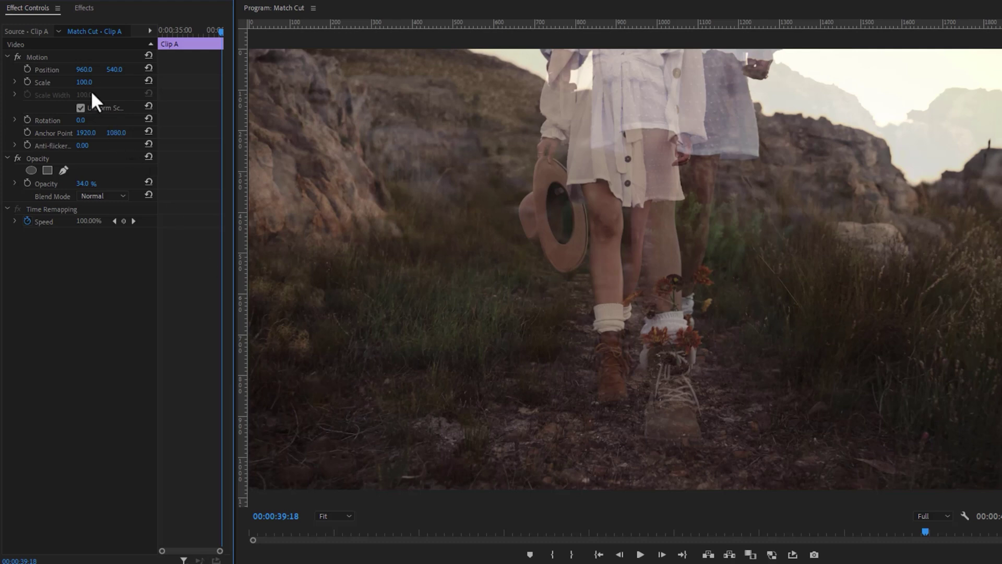
- Scale Clip A to 148 and reposition it to 1121.0, 470.6 so its legs line up with those in Clip B
{"action": "left_click_drag", "start_coordinate": [88, 89], "coordinate": [114, 89]}
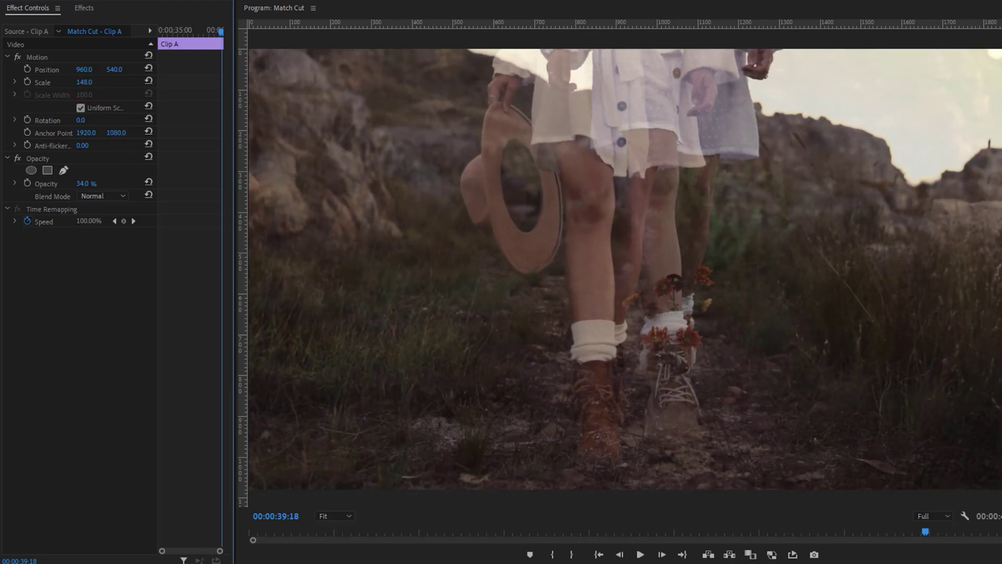
{"action": "left_click", "coordinate": [44, 58]}
{"action": "left_click_drag", "start_coordinate": [487, 359], "coordinate": [555, 334]}
- Restore Clip A's opacity to 100%, put it back on Clip B's track directly before Clip B, and preview the match cut
{"action": "left_click_drag", "start_coordinate": [82, 189], "coordinate": [99, 189]}
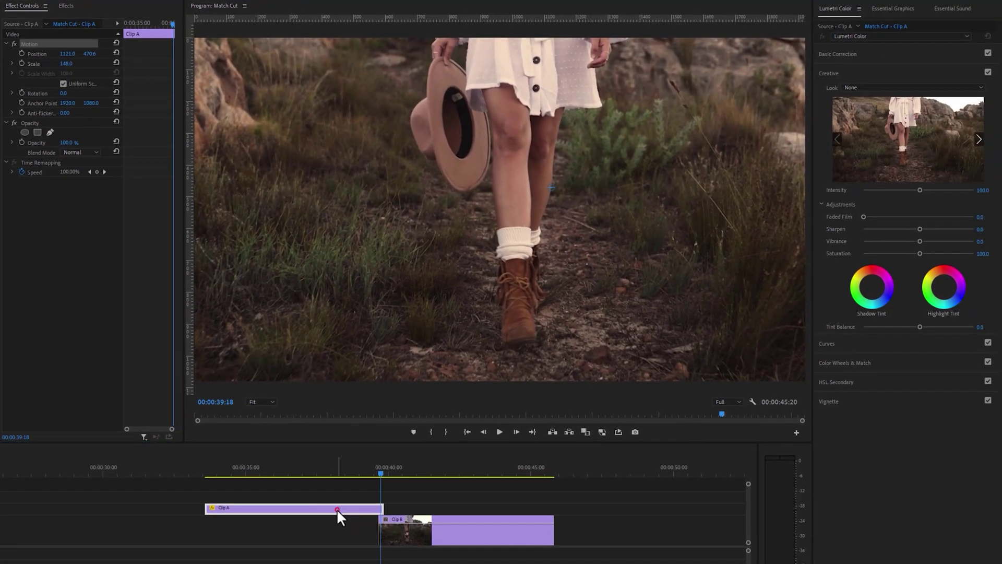
{"action": "left_click_drag", "start_coordinate": [337, 509], "coordinate": [320, 528]}
{"action": "key", "text": "shift+k"}
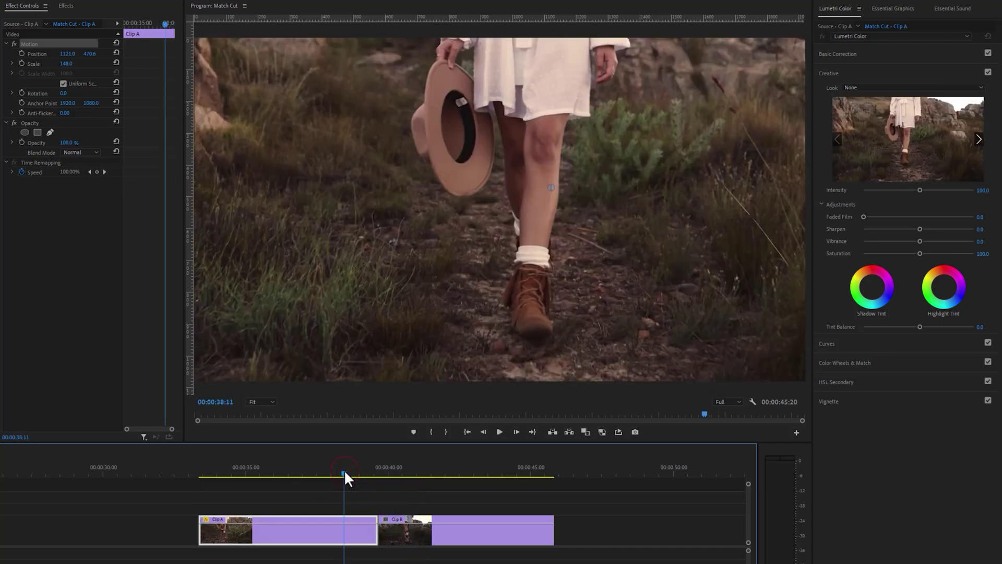
- Apply a Cross Dissolve at the cut between Clip A and Clip B, and play back the transition
{"action": "left_click", "coordinate": [66, 5]}
{"action": "left_click", "coordinate": [64, 18]}
{"action": "type", "text": "cross"}
{"action": "left_click_drag", "start_coordinate": [49, 133], "coordinate": [377, 528]}
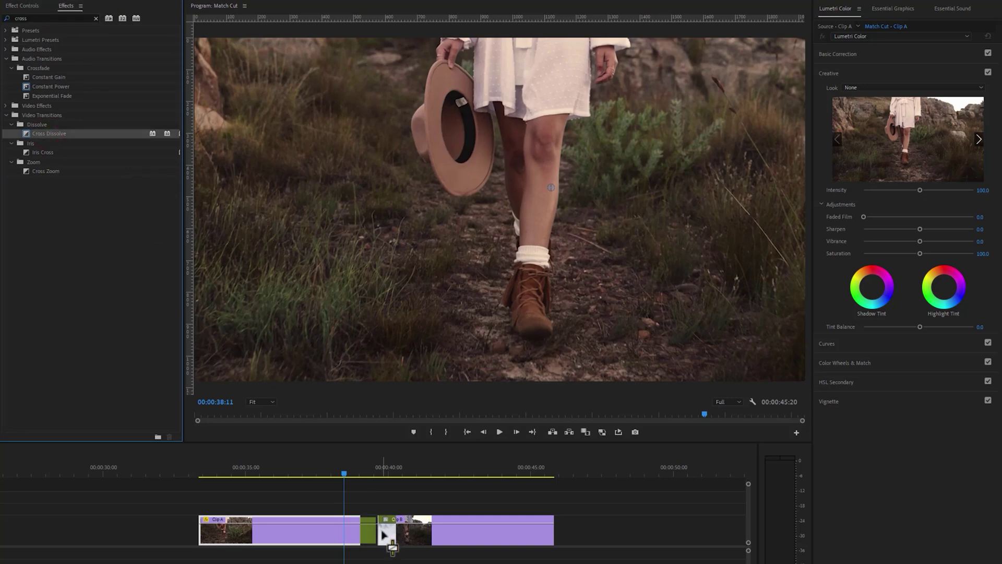
{"action": "left_click", "coordinate": [303, 472]}
{"action": "key", "text": "space"}
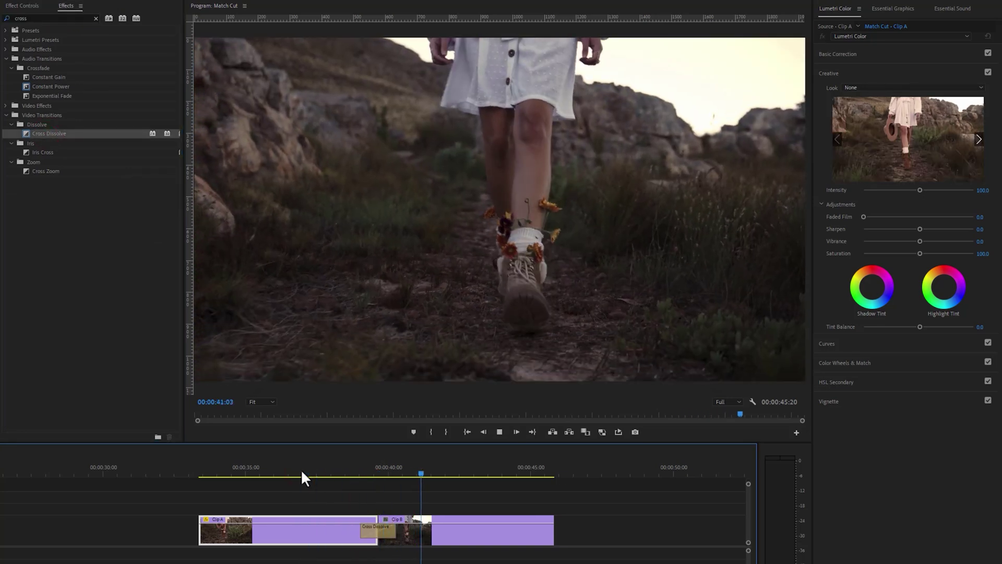
- Shorten the Cross Dissolve between the clips and preview the match cut again
{"action": "left_click_drag", "start_coordinate": [361, 528], "coordinate": [371, 529]}
{"action": "left_click", "coordinate": [364, 475]}
{"action": "key", "text": "space"}
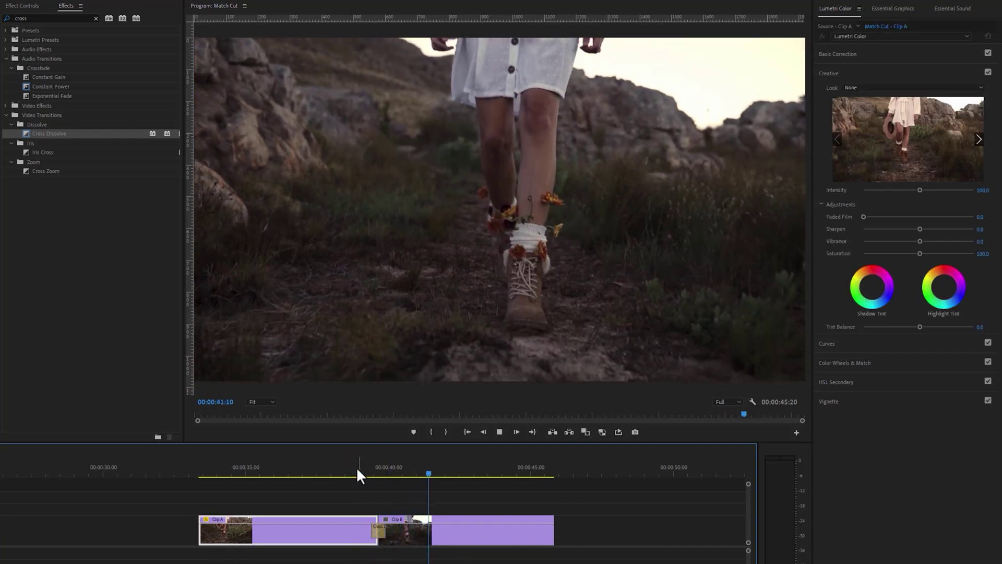
- Play back the match cut between Clip A and Clip B several times to check the transition and the colors
{"action": "left_click", "coordinate": [351, 469]}
{"action": "left_click", "coordinate": [417, 473]}
{"action": "left_click", "coordinate": [320, 473]}
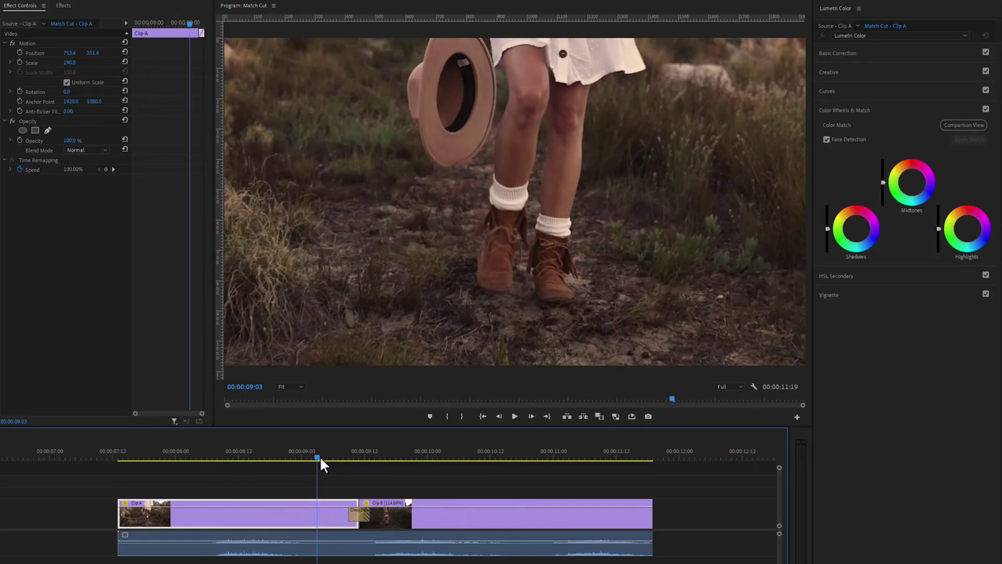
{"action": "key", "text": "space"}
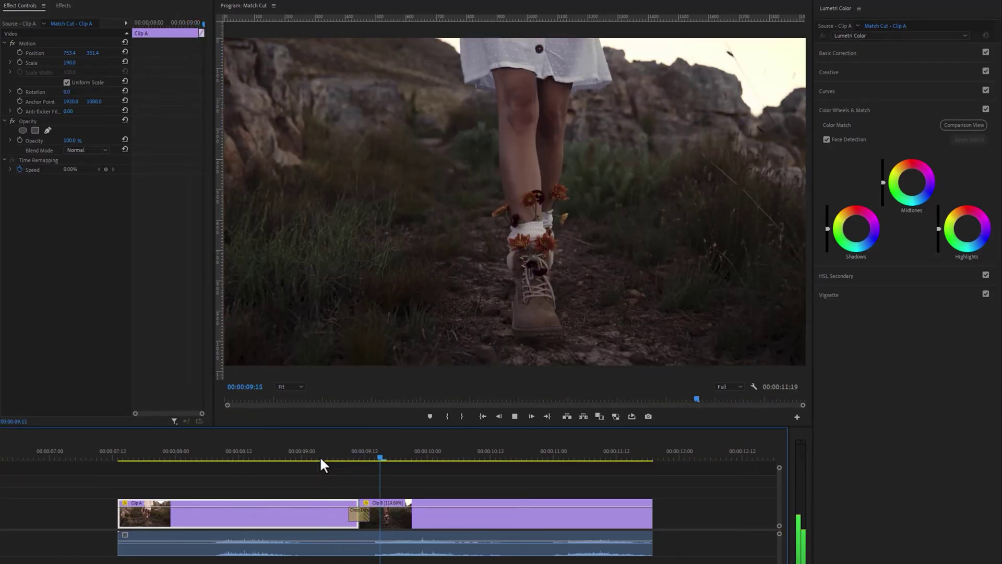
{"action": "left_click", "coordinate": [320, 458]}
{"action": "key", "text": "space"}
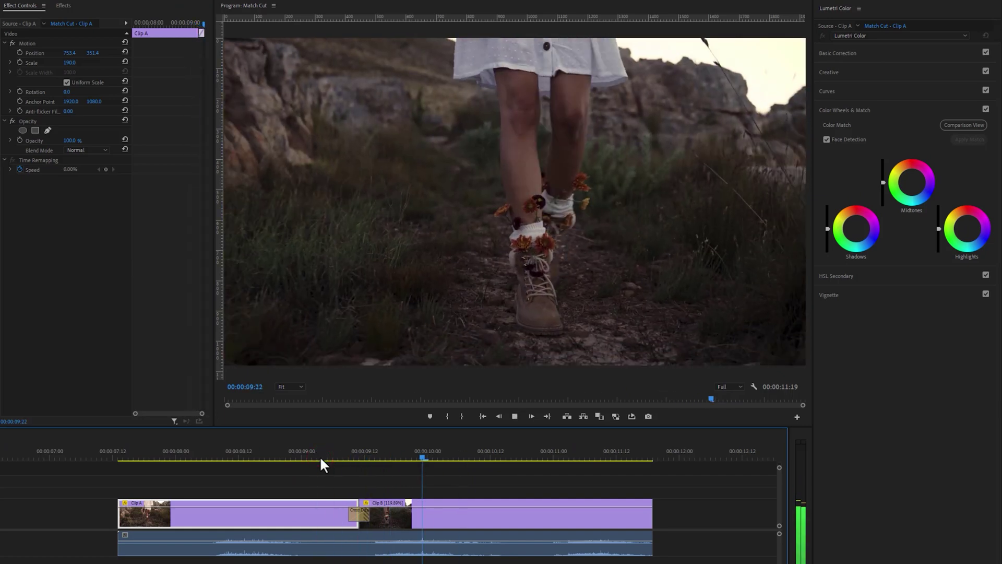
{"action": "left_click", "coordinate": [321, 459]}
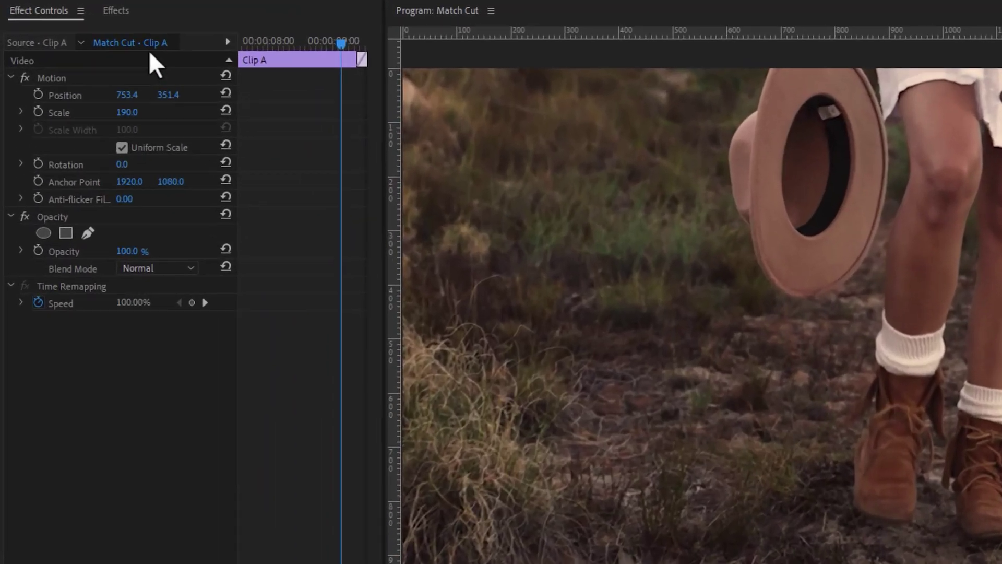
- Find the Cinema Grade video effect and apply it to both Clip A and Clip B
{"action": "left_click", "coordinate": [65, 5]}
{"action": "left_click", "coordinate": [141, 36]}
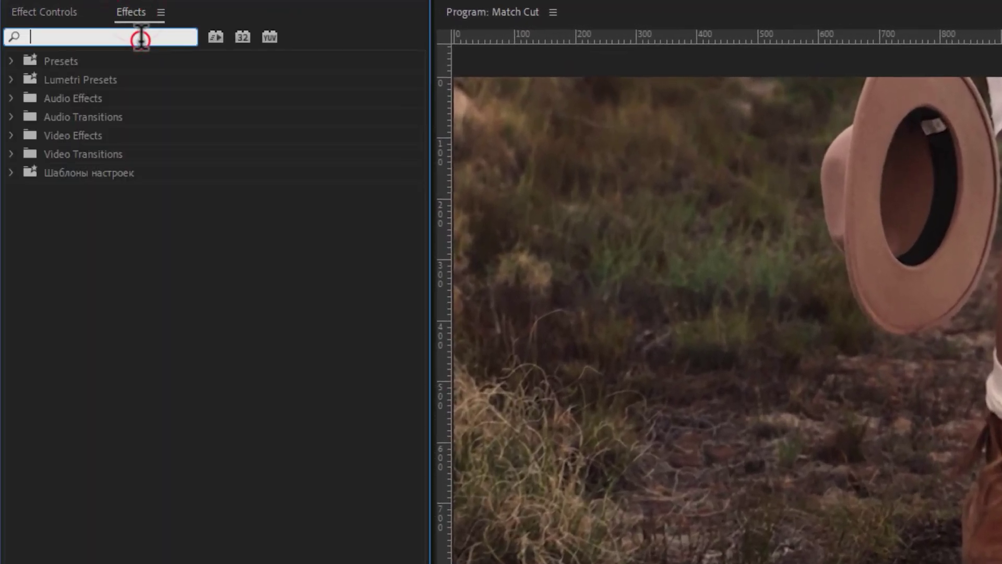
{"action": "type", "text": "Cinema Grade"}
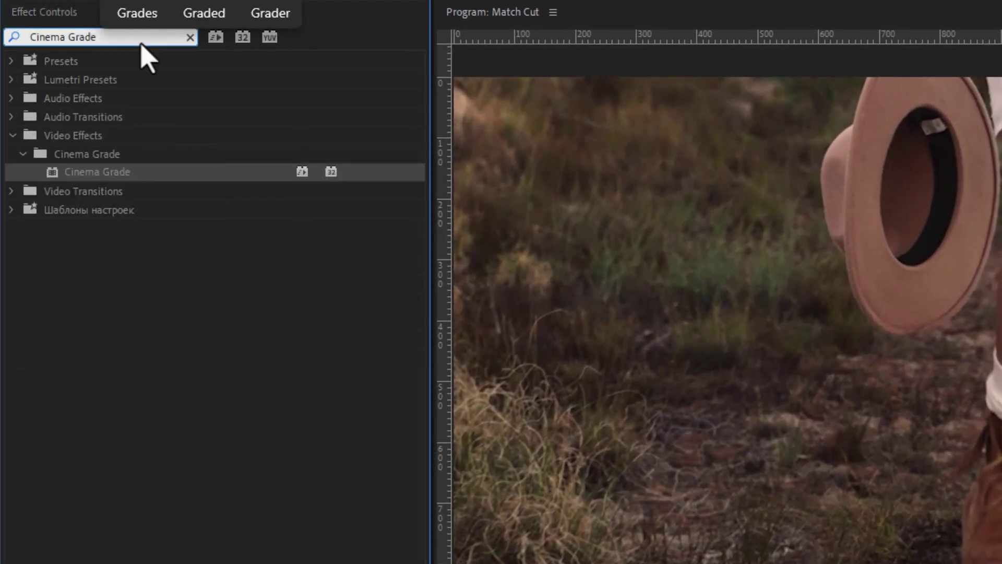
{"action": "left_click", "coordinate": [142, 170]}
{"action": "left_click_drag", "start_coordinate": [145, 174], "coordinate": [411, 518]}
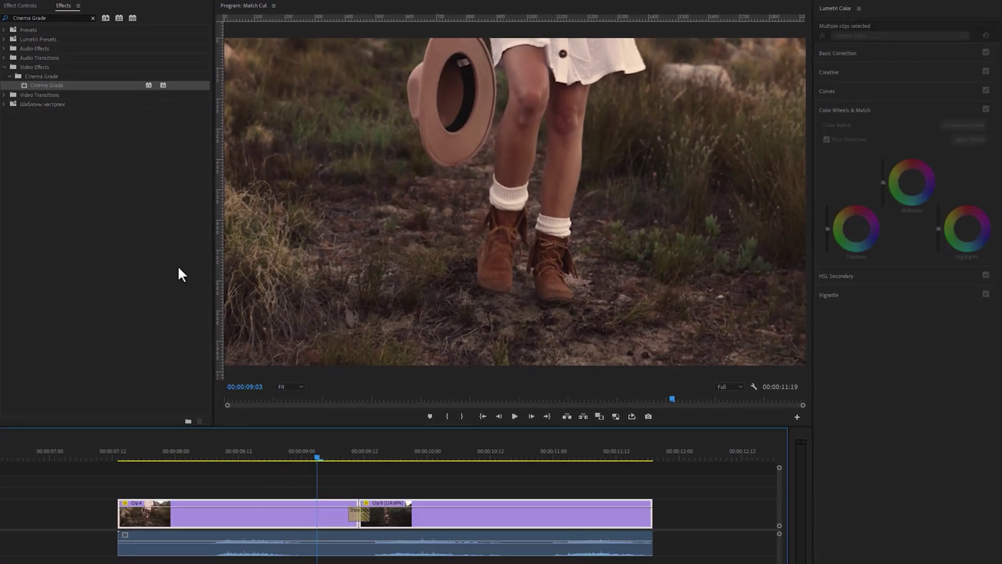
{"action": "left_click", "coordinate": [73, 86]}
{"action": "left_click_drag", "start_coordinate": [239, 435], "coordinate": [256, 509]}
- Open the Cinema Grade controls from Clip A's effect settings and look over the color correction tools
{"action": "left_click", "coordinate": [21, 6]}
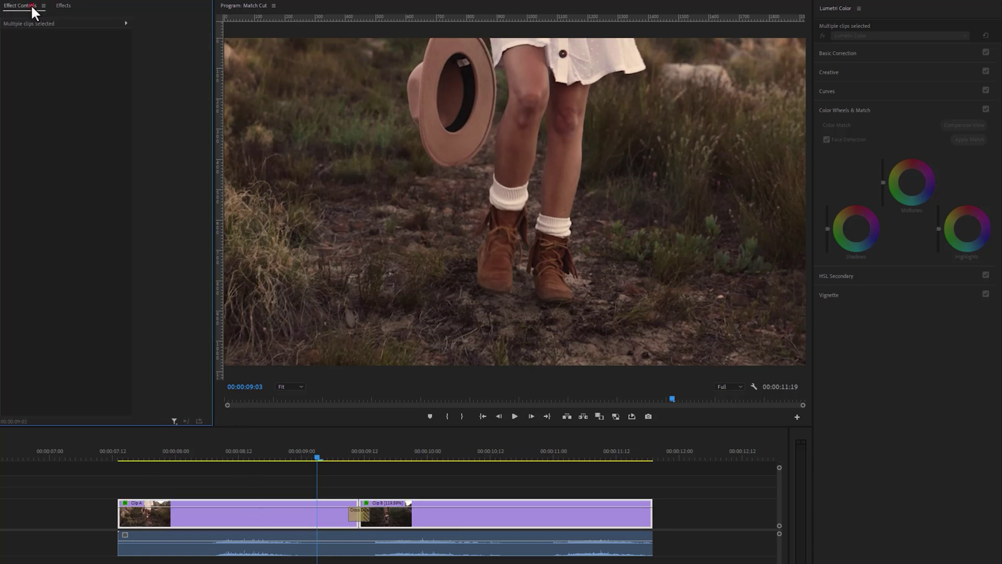
{"action": "left_click", "coordinate": [240, 518]}
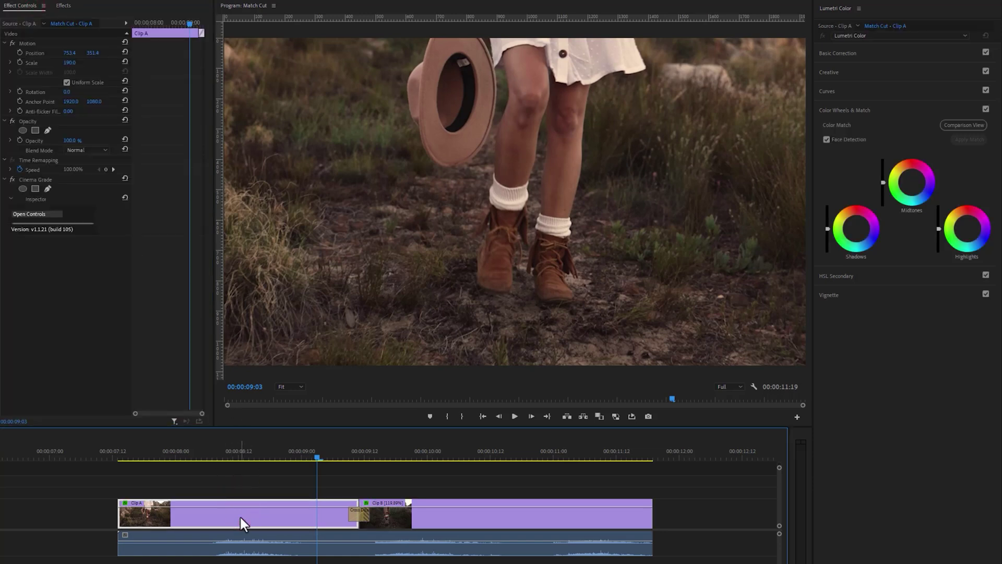
{"action": "left_click", "coordinate": [62, 181]}
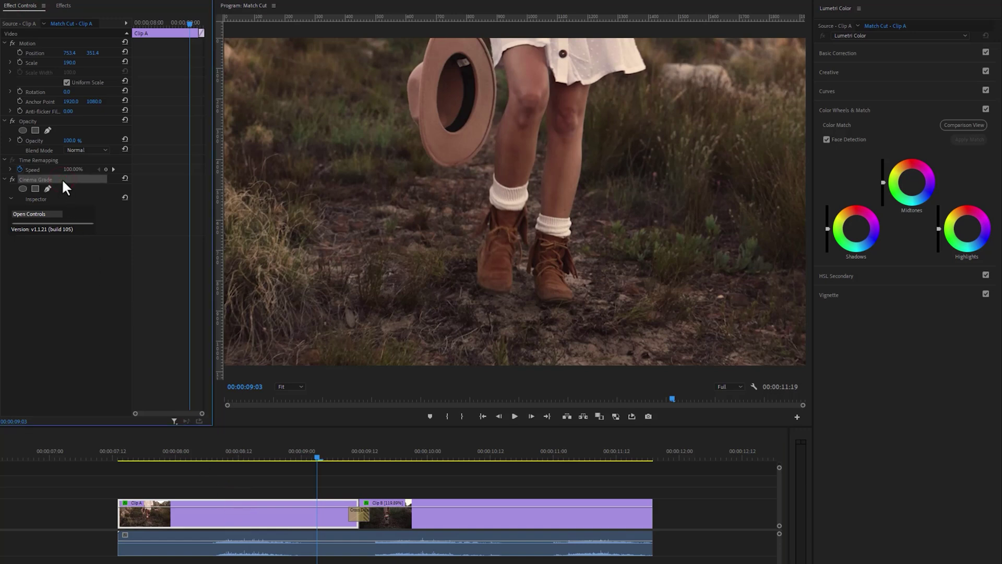
{"action": "left_click", "coordinate": [49, 214]}
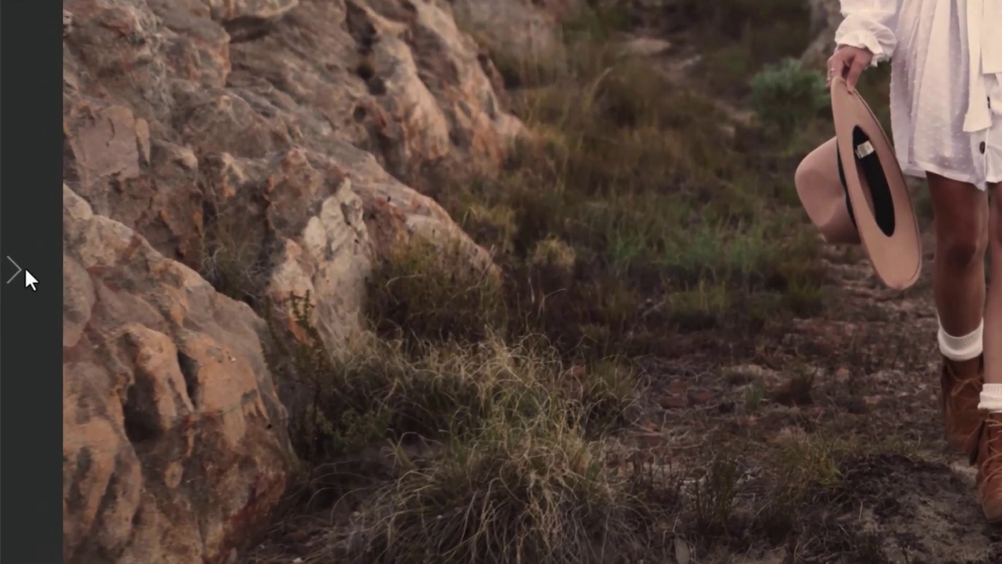
{"action": "mouse_move", "coordinate": [11, 303]}
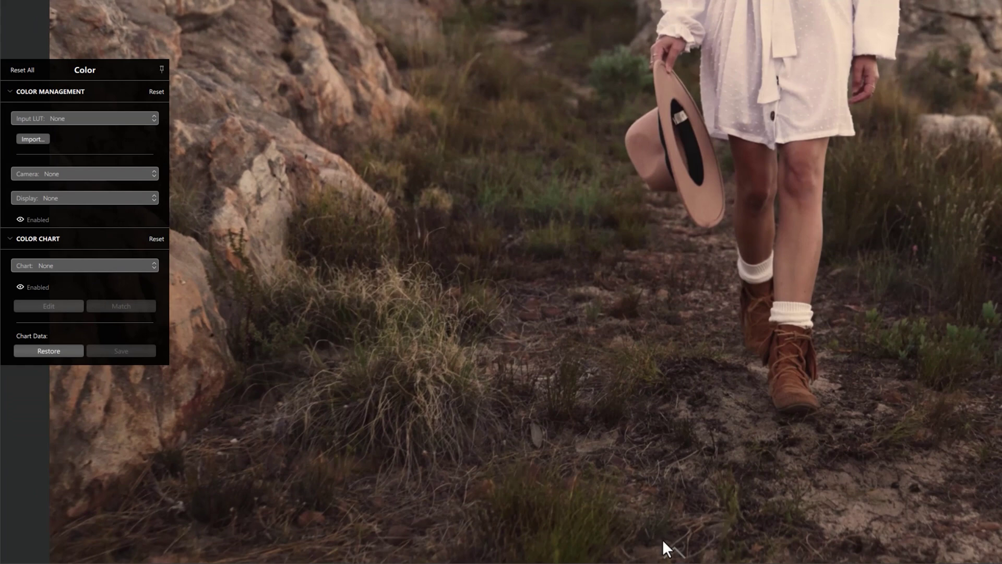
{"action": "mouse_move", "coordinate": [674, 558]}
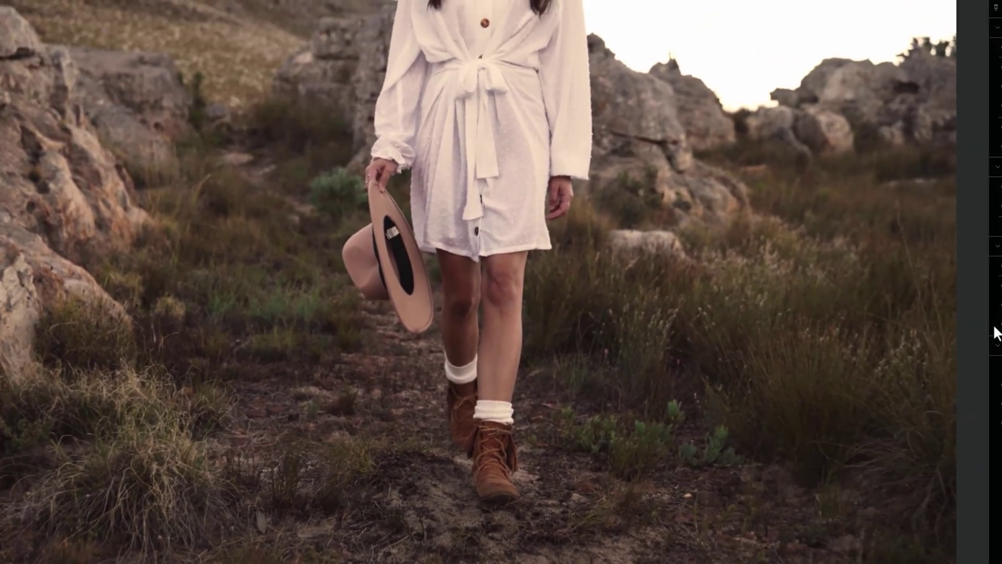
{"action": "mouse_move", "coordinate": [994, 327]}
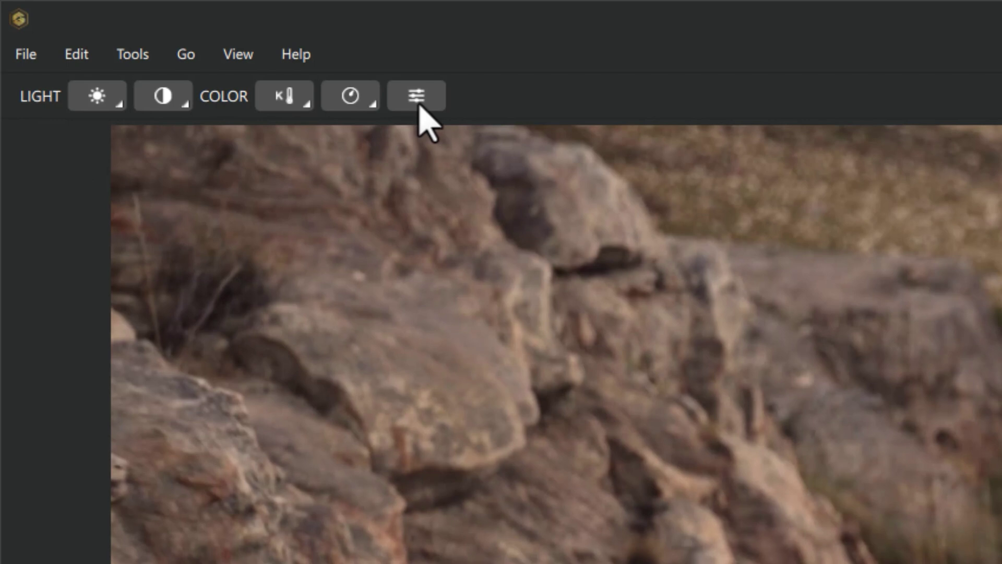
{"action": "left_click", "coordinate": [417, 96]}
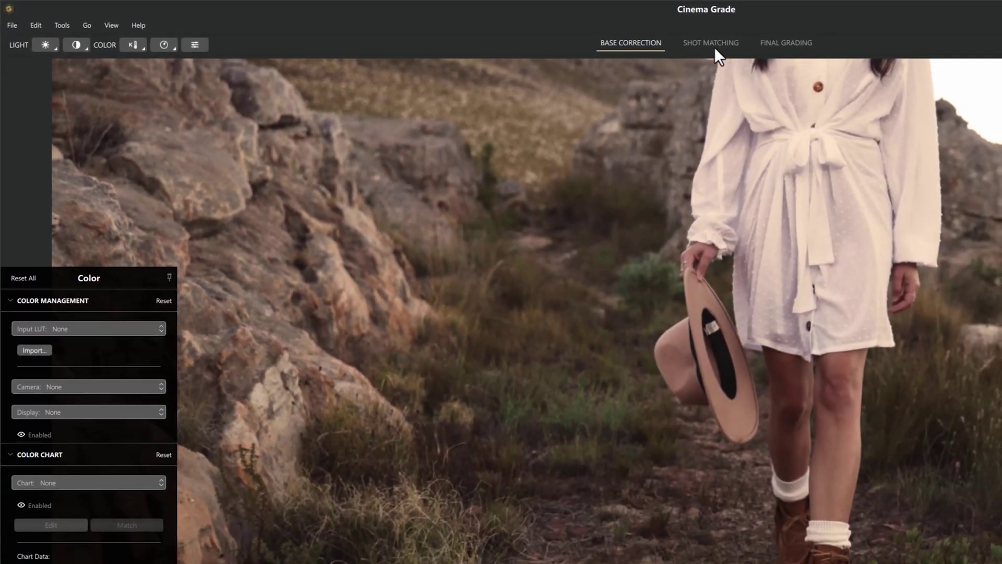
- In Shot Matching, put both shots in the yellow group with Clip A's shot as the hero
{"action": "left_click", "coordinate": [716, 45]}
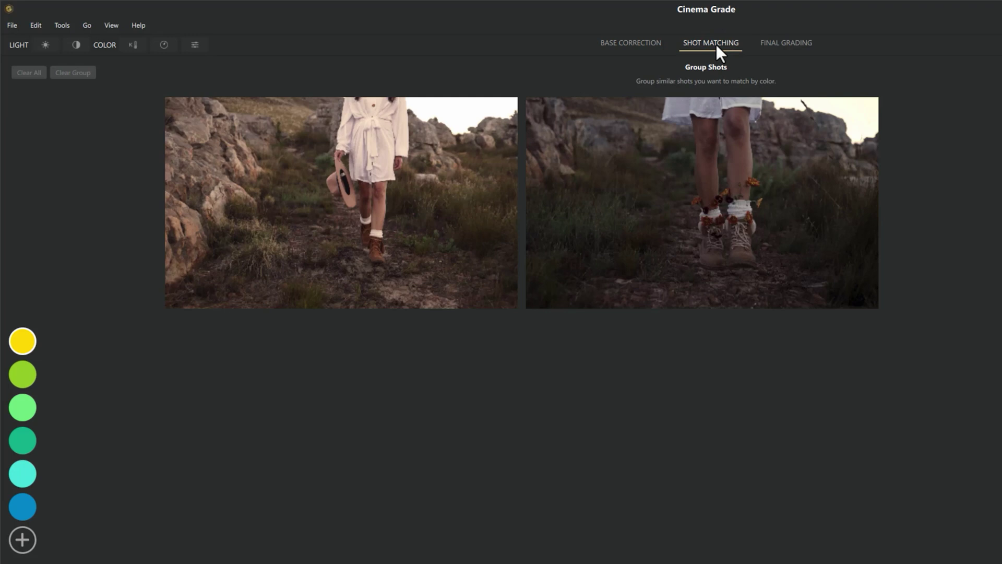
{"action": "left_click", "coordinate": [432, 277]}
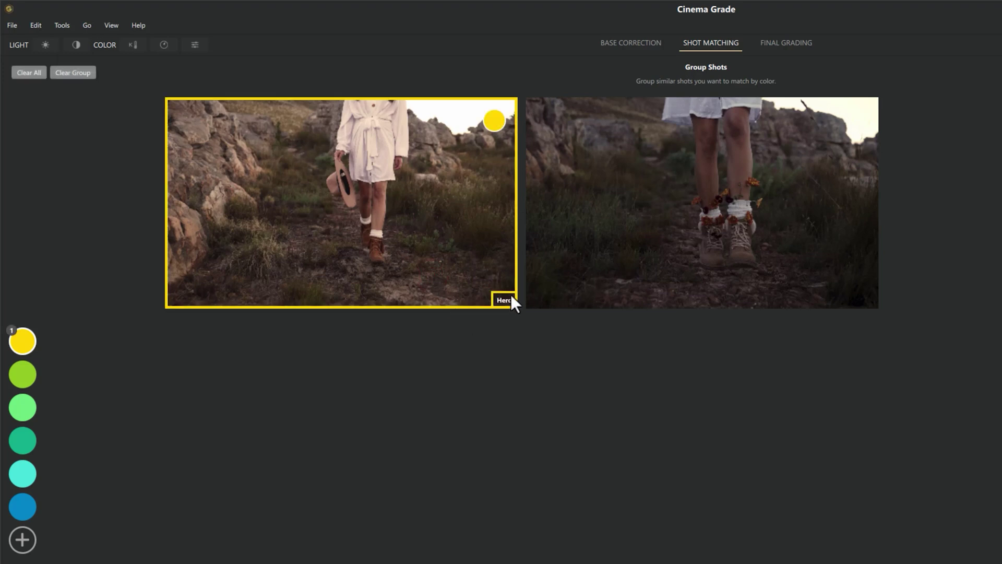
{"action": "left_click", "coordinate": [772, 292]}
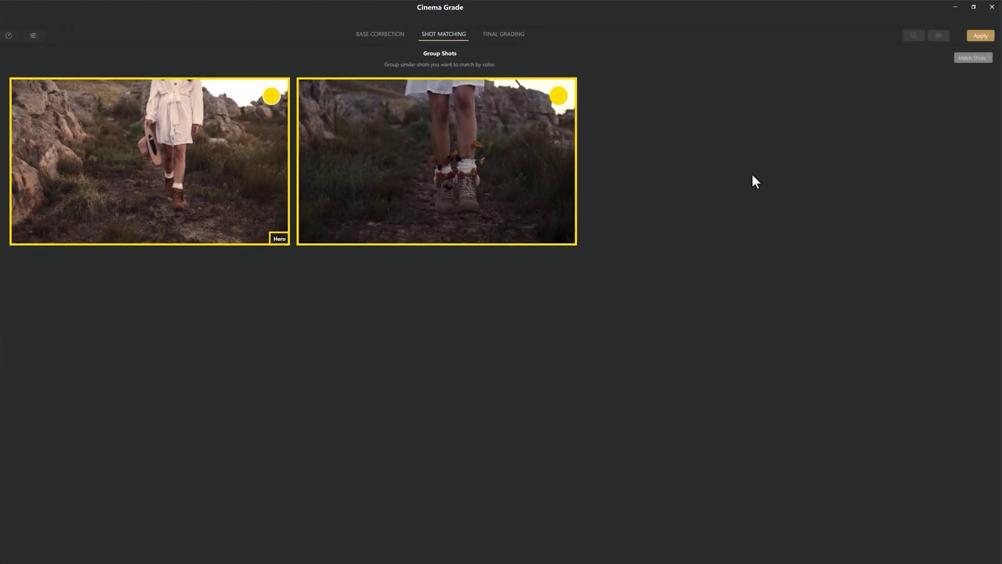
- Go to Match Shots for the grouped clips and show the video scopes
{"action": "left_click", "coordinate": [967, 59]}
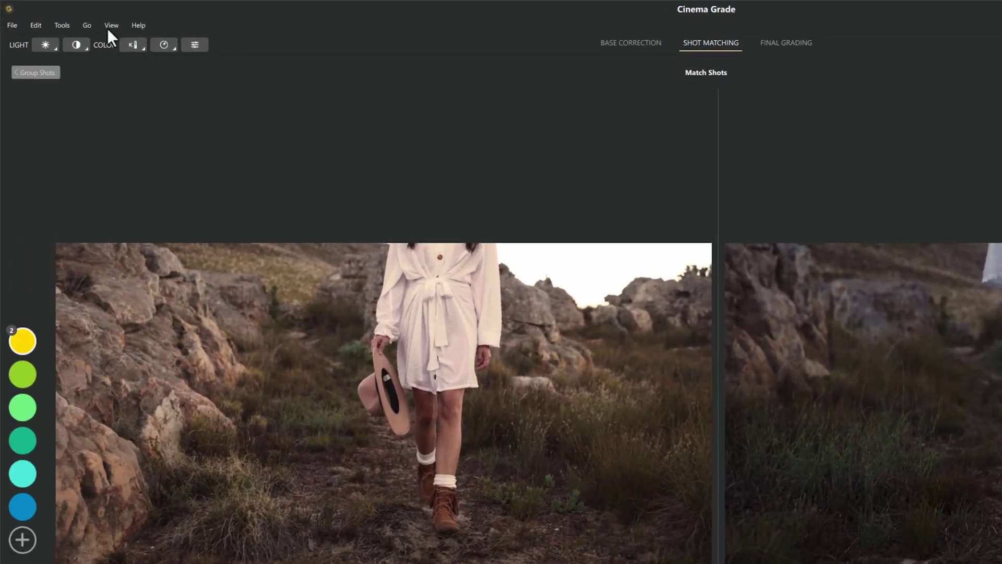
{"action": "left_click", "coordinate": [111, 26]}
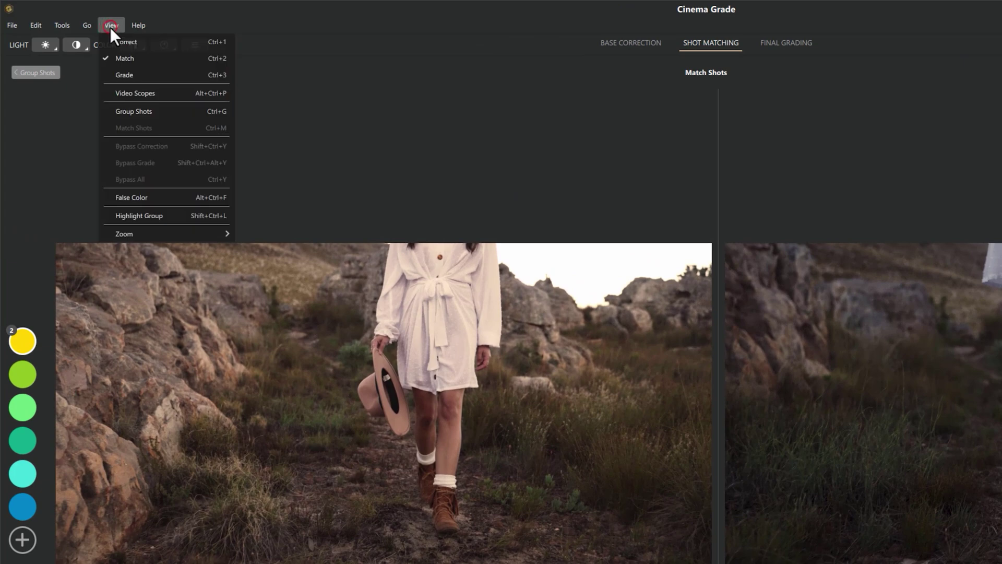
{"action": "left_click", "coordinate": [170, 94]}
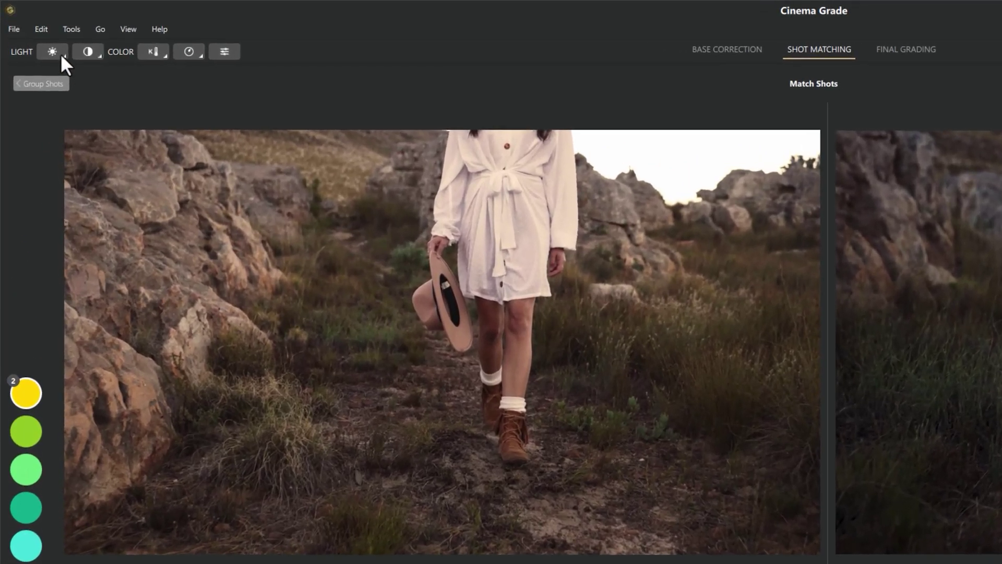
- Use the Shadows, Midtones, Highlights tool on the Match shot's dress, leg and ground to bring its brightness closer to the hero shot
{"action": "left_click", "coordinate": [63, 54]}
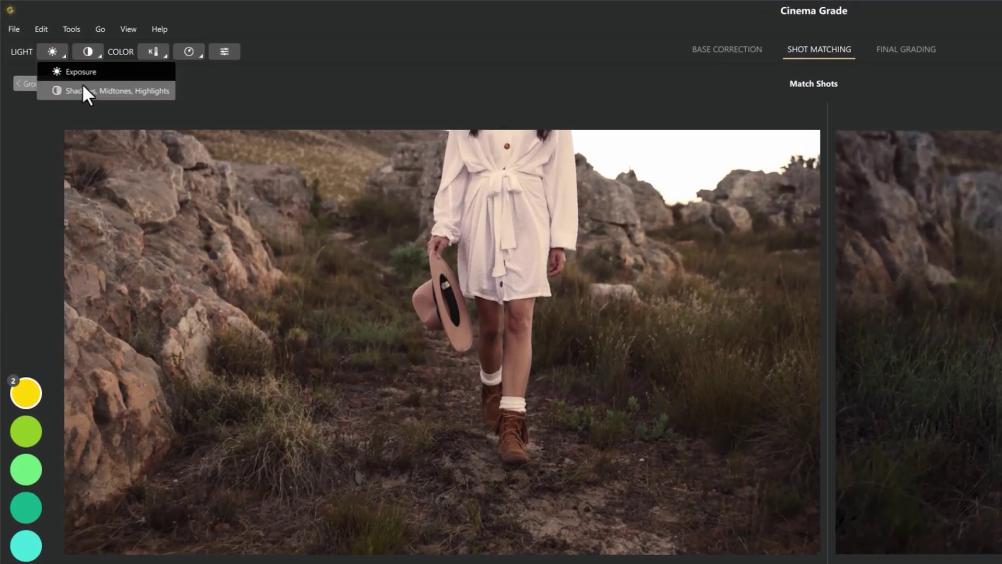
{"action": "left_click", "coordinate": [165, 89]}
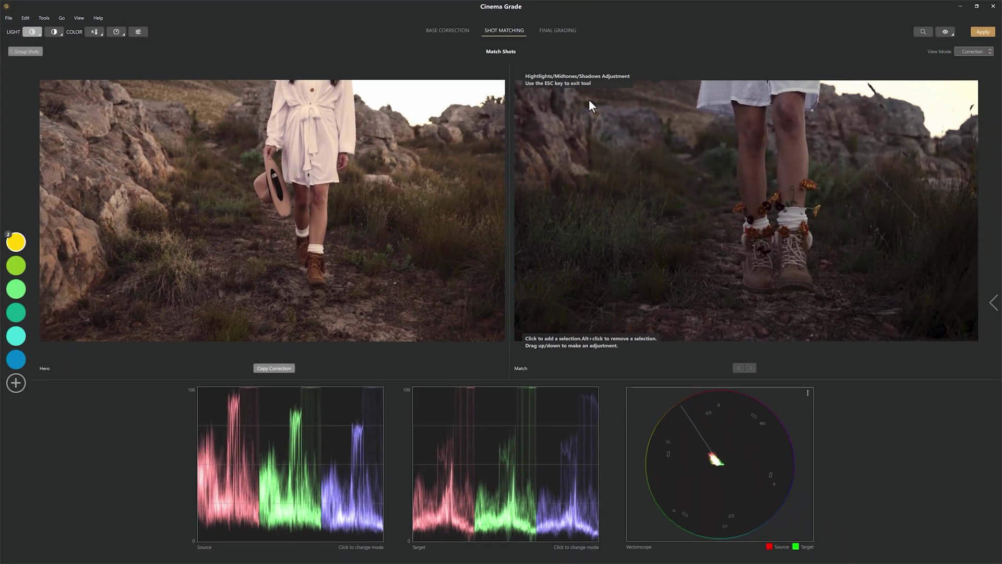
{"action": "left_click_drag", "start_coordinate": [752, 89], "coordinate": [751, 53]}
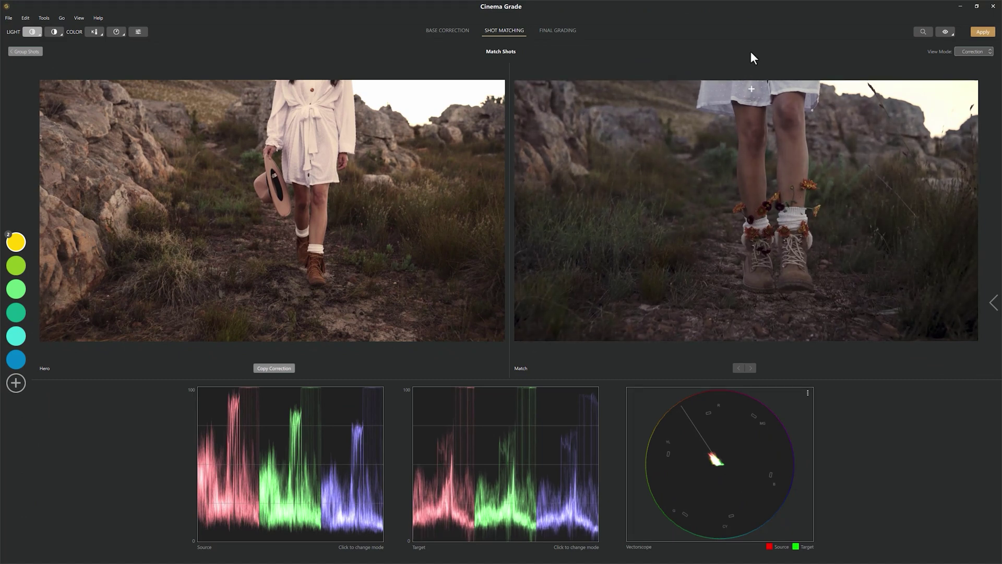
{"action": "left_click_drag", "start_coordinate": [754, 170], "coordinate": [753, 173]}
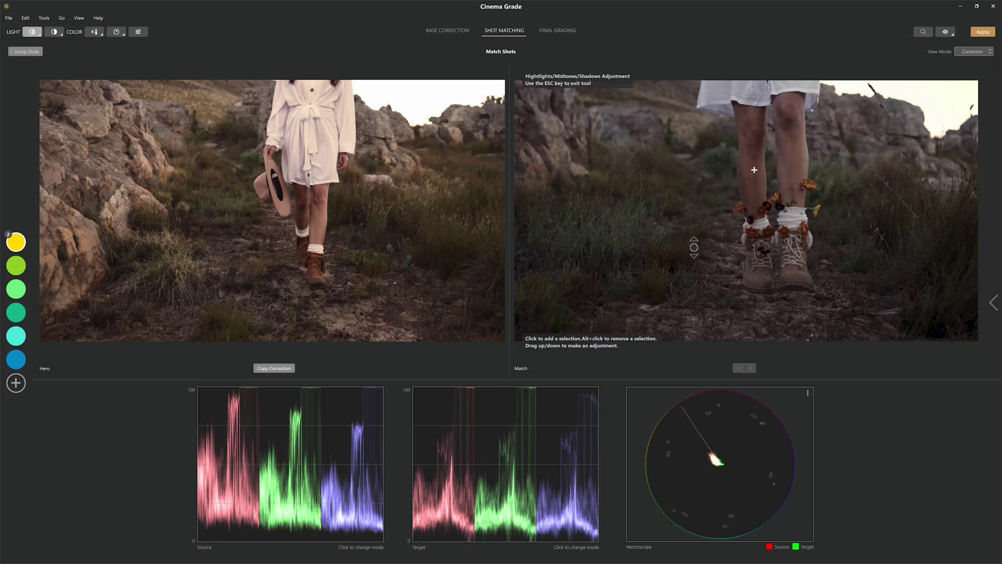
{"action": "left_click_drag", "start_coordinate": [677, 254], "coordinate": [678, 252]}
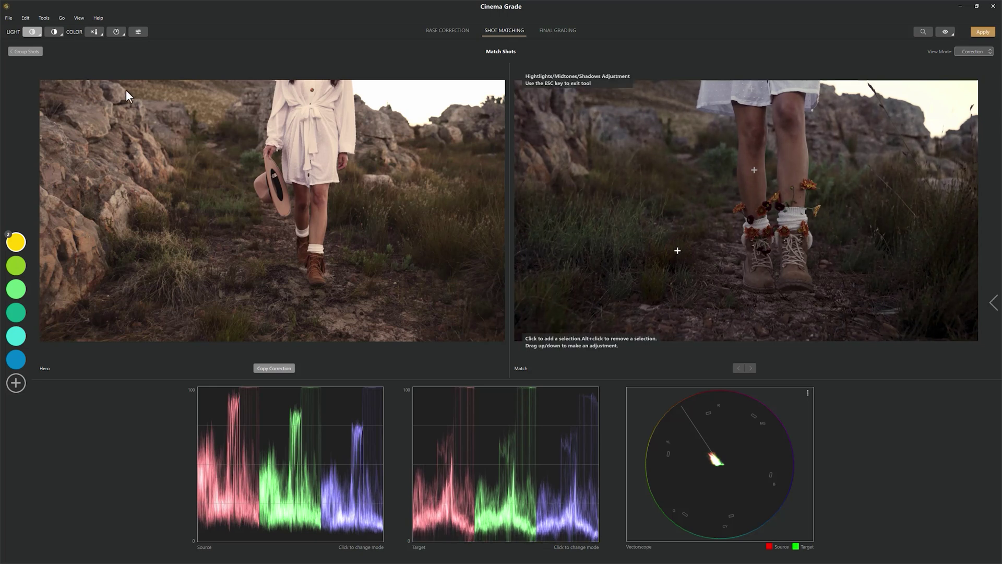
- Adjust the Match shot's contrast and warm its color temperature to match the hero shot
{"action": "left_click", "coordinate": [57, 33]}
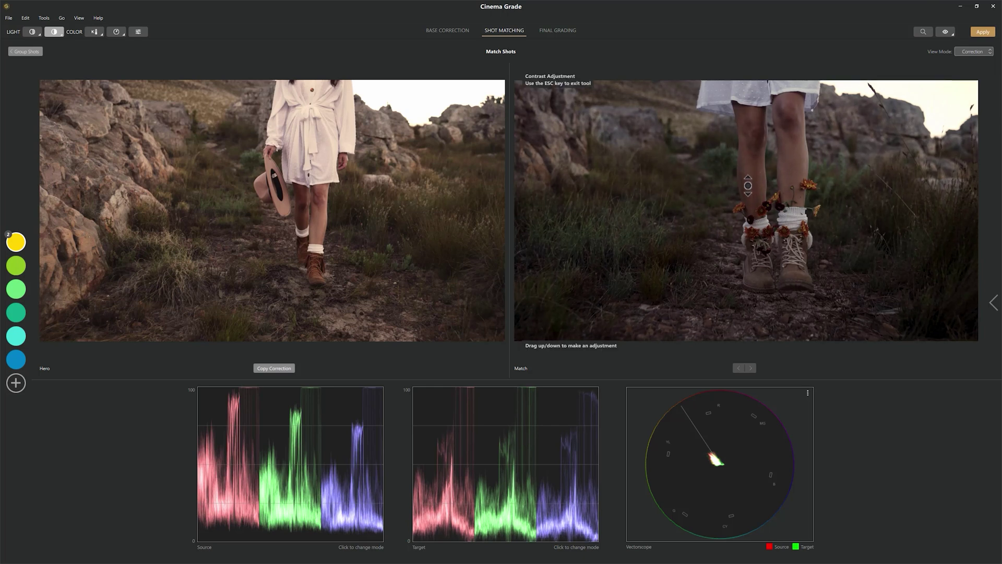
{"action": "left_click", "coordinate": [101, 35]}
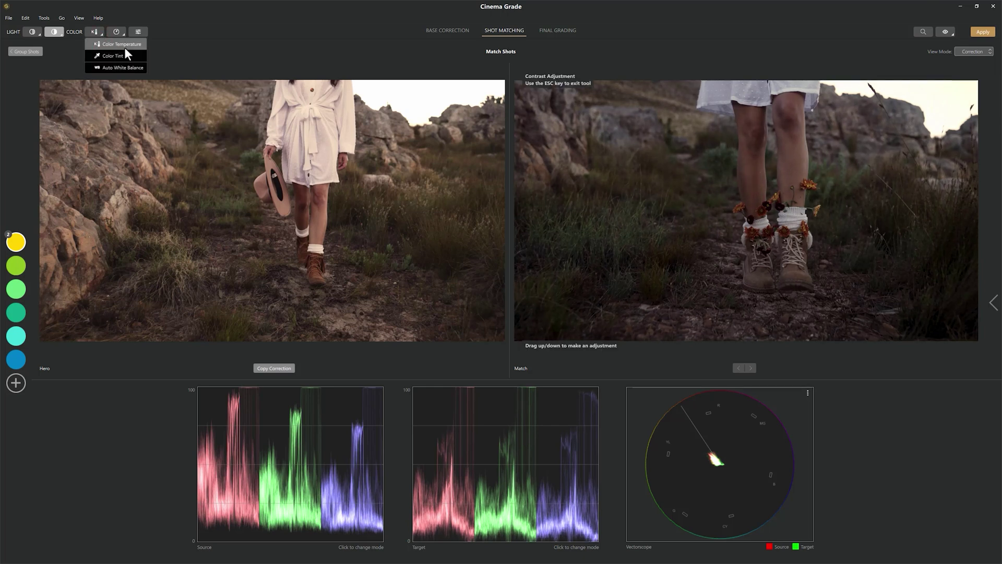
{"action": "left_click", "coordinate": [124, 47]}
{"action": "left_click_drag", "start_coordinate": [751, 181], "coordinate": [750, 143]}
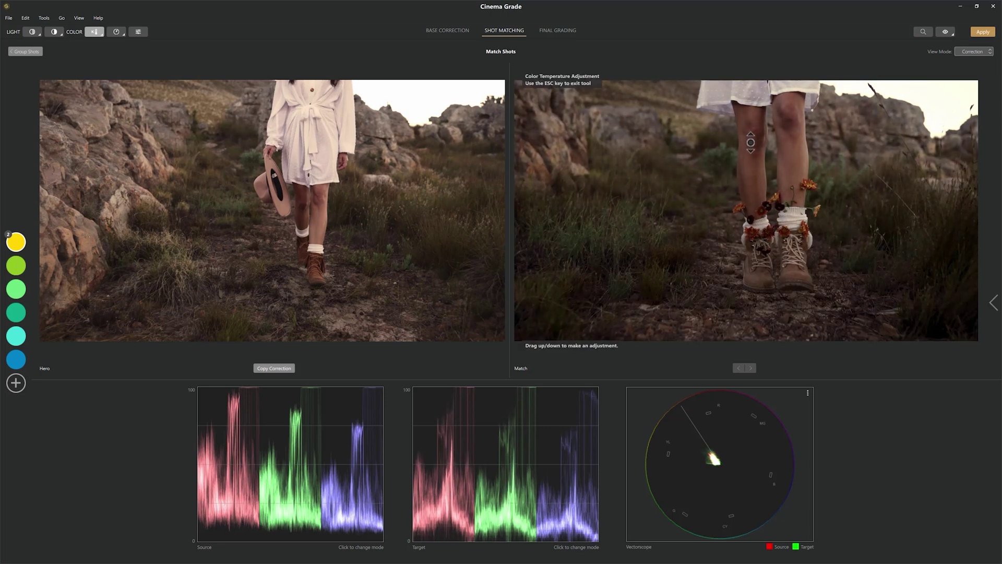
- Adjust the skin color on the Match shot's leg with Hue/Saturation/Luma, and fine-tune the leg's tones with Shadows, Midtones, Highlights
{"action": "left_click", "coordinate": [138, 32]}
{"action": "mouse_move", "coordinate": [35, 34]}
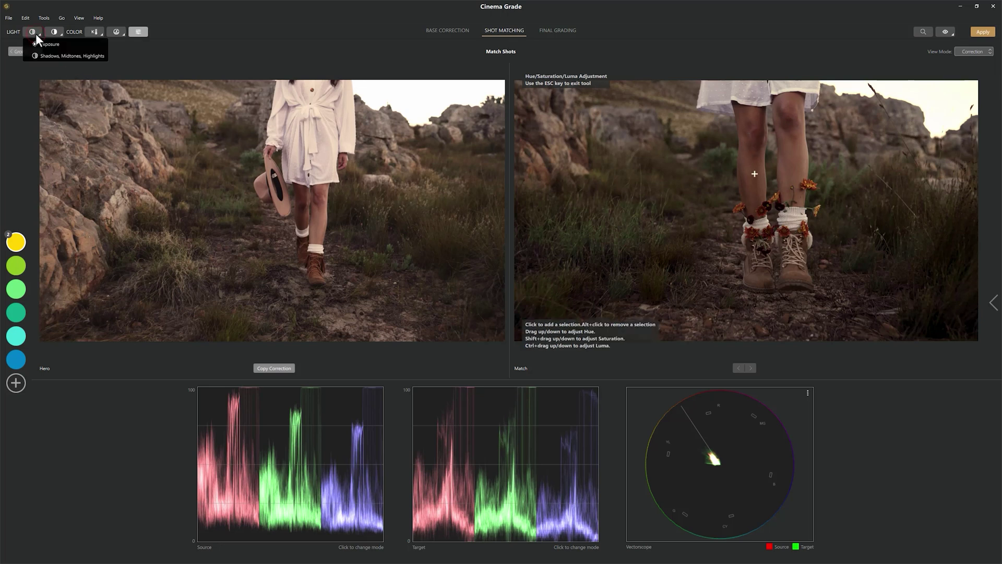
{"action": "left_click", "coordinate": [56, 57]}
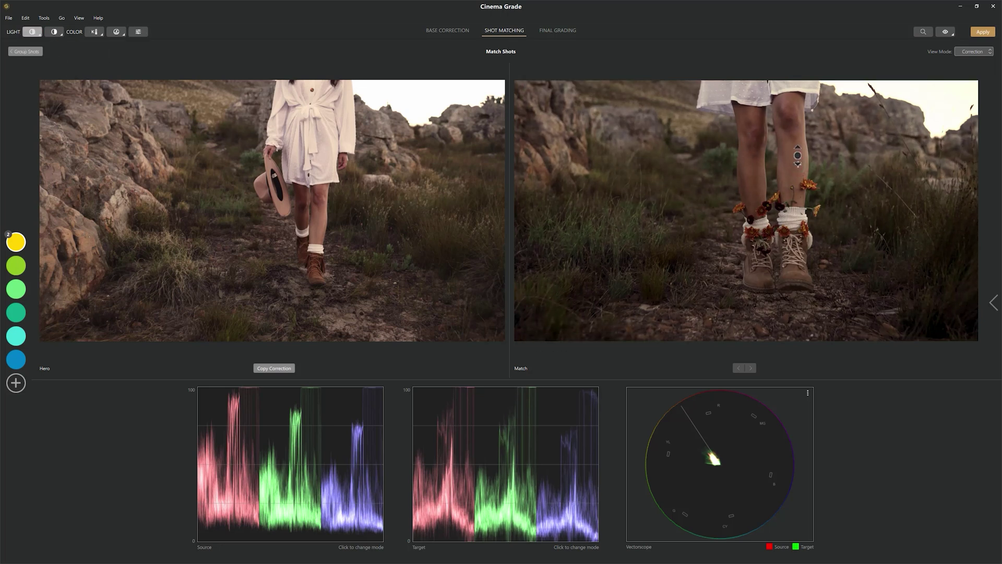
{"action": "left_click_drag", "start_coordinate": [796, 150], "coordinate": [798, 165]}
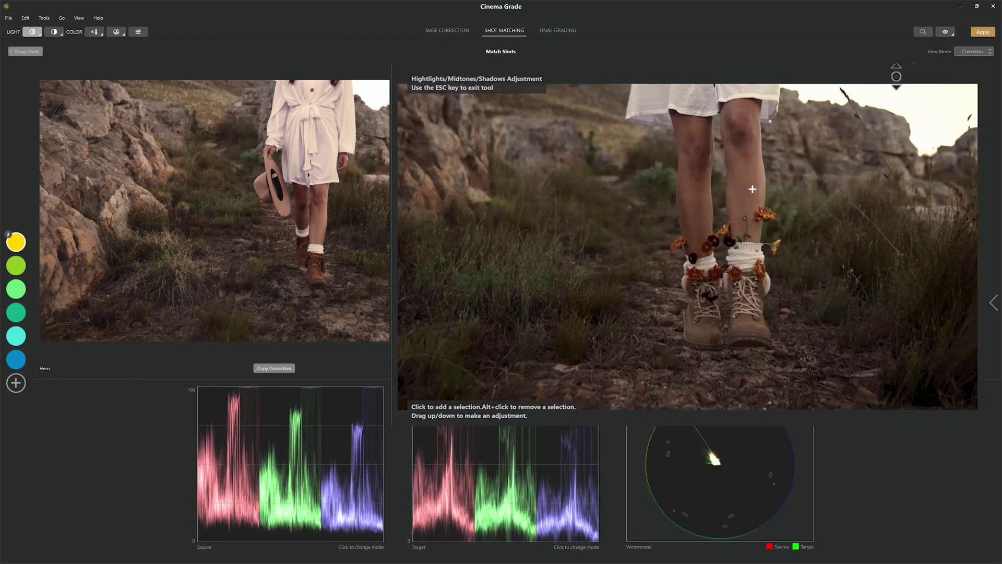
- Compare the Match shot with its corrections hidden and shown, and activate the Saturation adjustment tool
{"action": "left_click", "coordinate": [947, 32]}
{"action": "left_click", "coordinate": [948, 33]}
{"action": "key", "text": "4"}
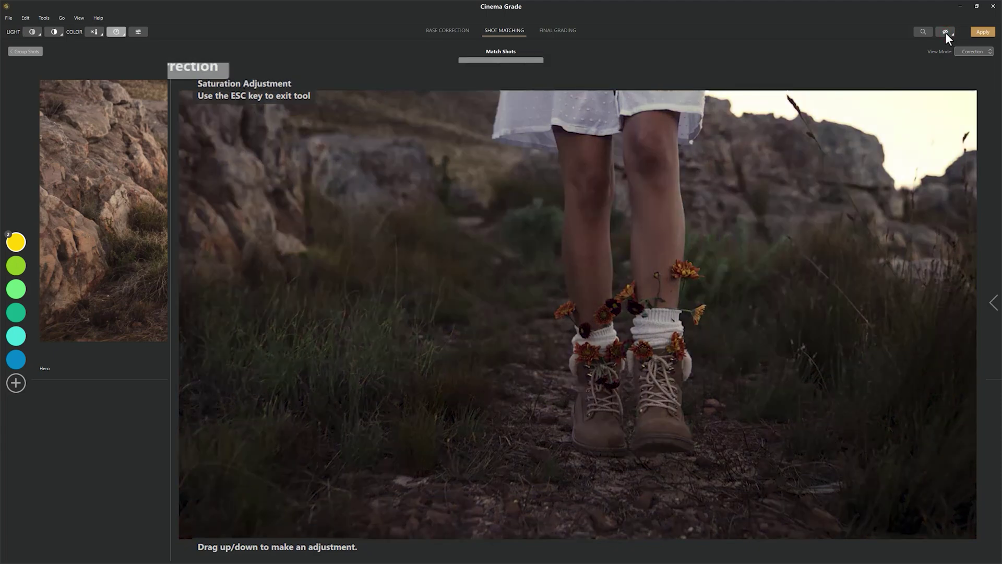
{"action": "left_click", "coordinate": [944, 33]}
{"action": "left_click", "coordinate": [945, 32]}
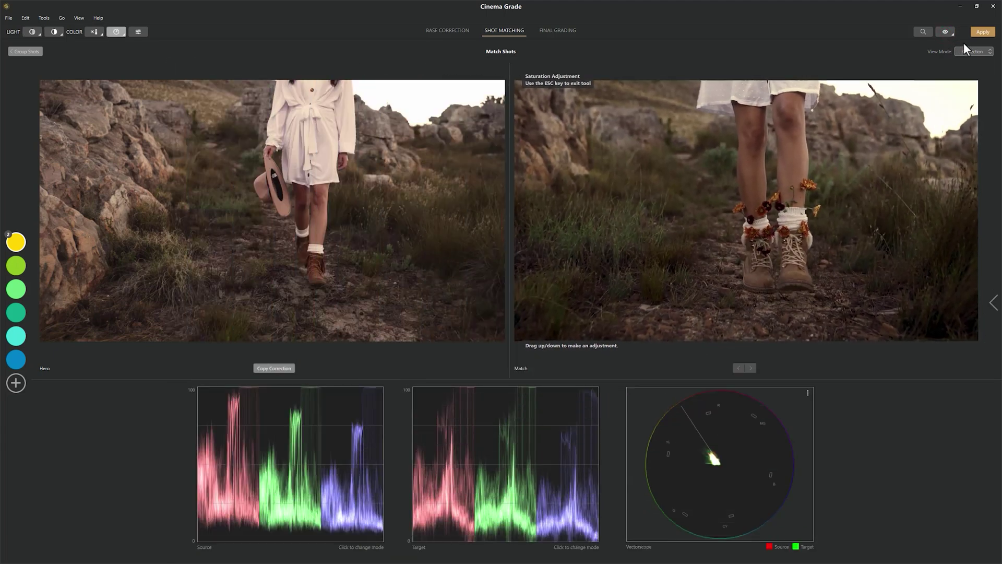
- Apply the color corrections to all changed shots and close Cinema Grade to return to Premiere Pro
{"action": "left_click", "coordinate": [987, 32]}
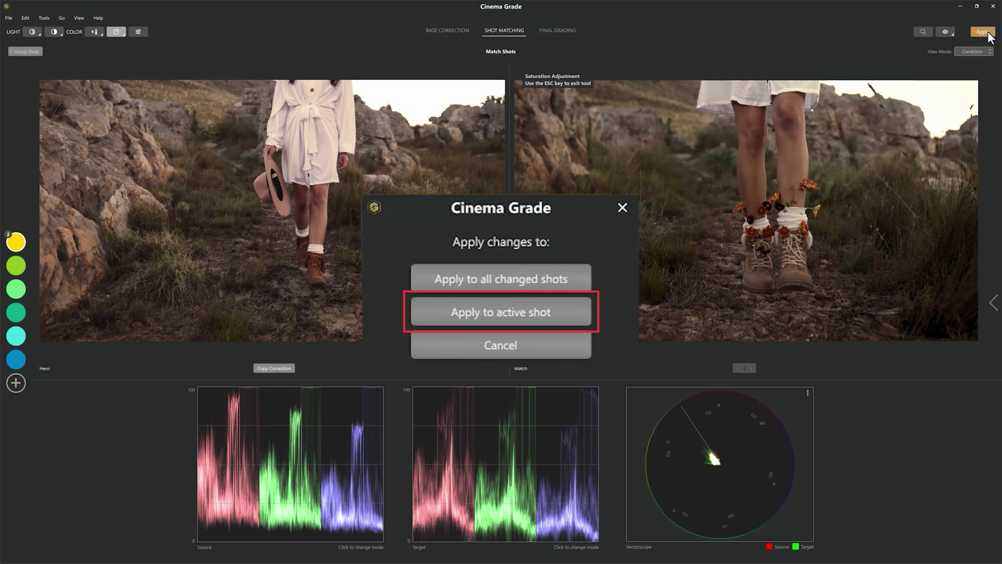
{"action": "left_click", "coordinate": [528, 280]}
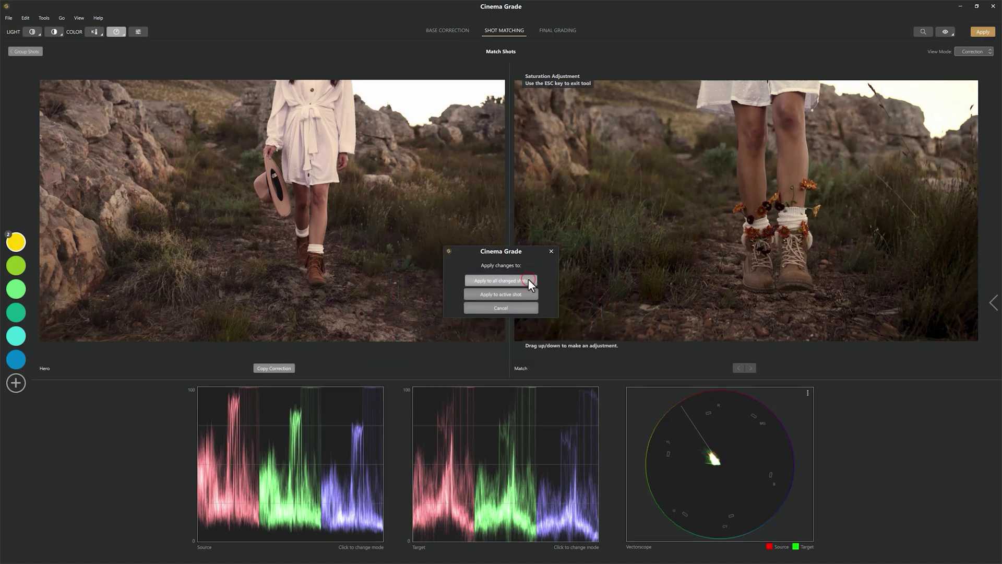
{"action": "left_click", "coordinate": [993, 7]}
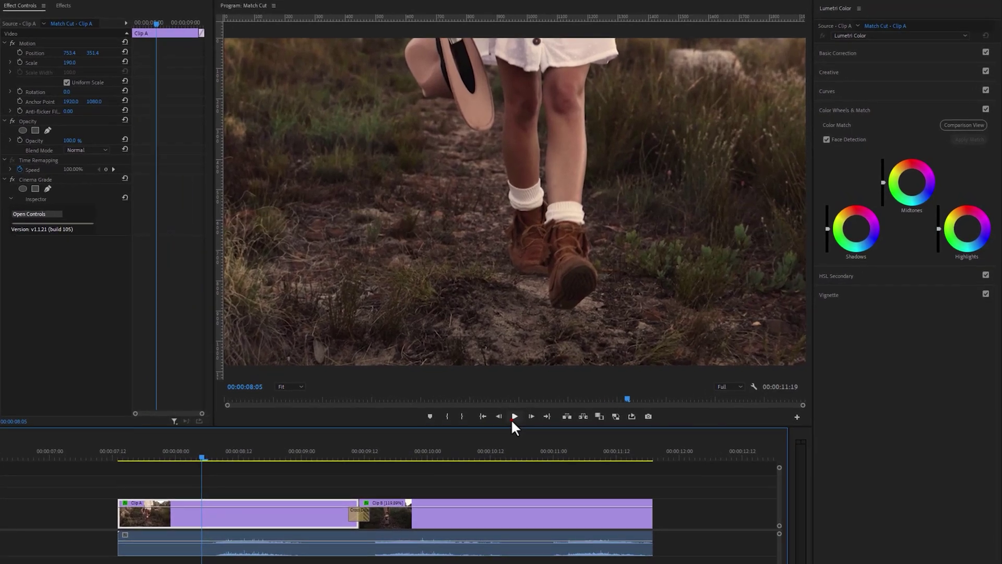
- Play back the color-matched cut from Clip A to Clip B in the Match Cut sequence
{"action": "left_click", "coordinate": [515, 416]}
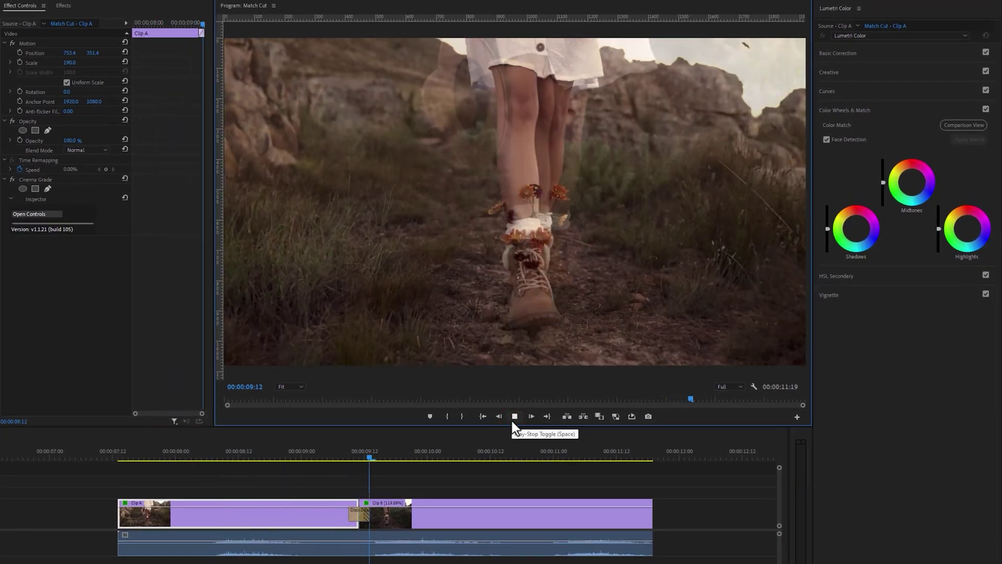
{"action": "left_click", "coordinate": [290, 456]}
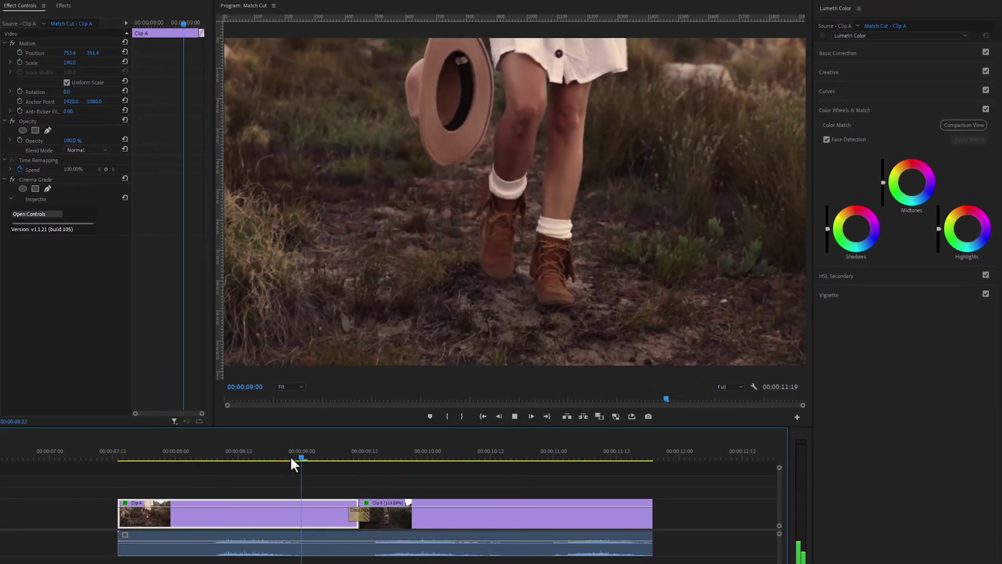
{"action": "left_click", "coordinate": [290, 457]}
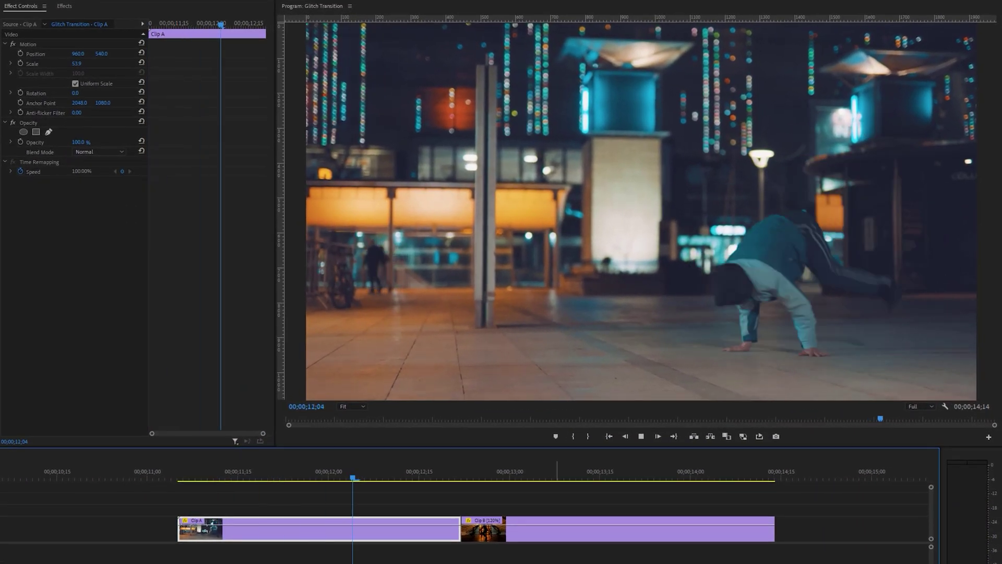
- Create an adjustment layer and place it on the track above the cut between Clip A and Clip B
{"action": "left_click", "coordinate": [553, 431]}
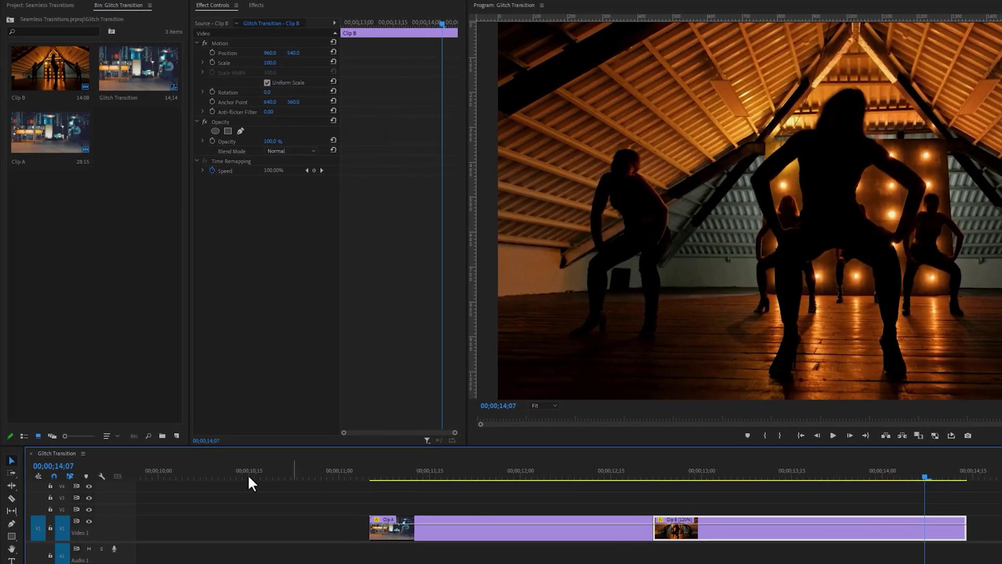
{"action": "left_click", "coordinate": [177, 436]}
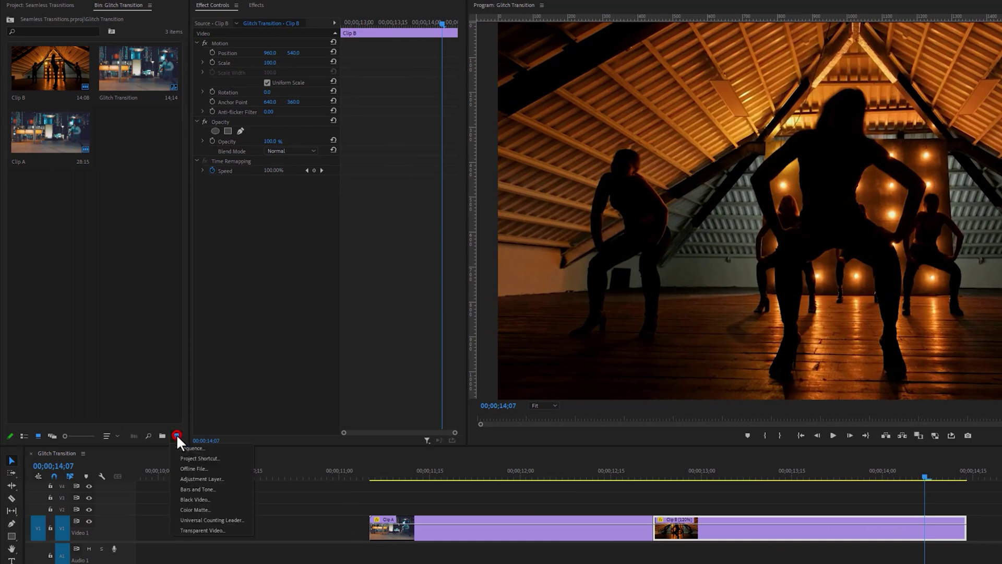
{"action": "left_click", "coordinate": [211, 479]}
{"action": "left_click", "coordinate": [614, 332]}
{"action": "left_click_drag", "start_coordinate": [161, 140], "coordinate": [585, 511]}
- Trim the adjustment layer's start to 10 frames before the cut between Clip A and Clip B
{"action": "left_click", "coordinate": [654, 477]}
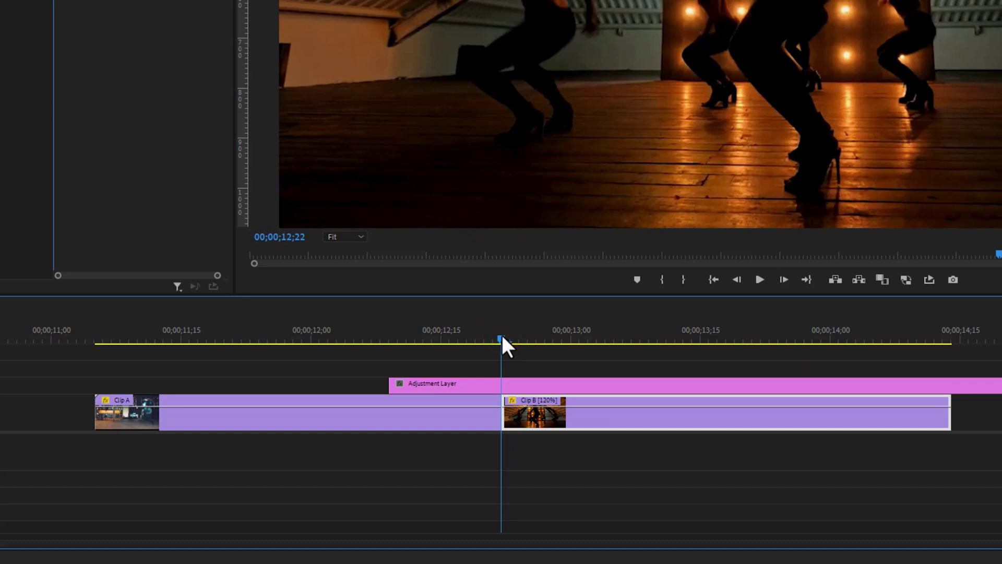
{"action": "key", "text": "shift+Left"}
{"action": "key", "text": "shift+Left"}
{"action": "left_click_drag", "start_coordinate": [433, 386], "coordinate": [459, 383]}
- Split the adjustment layer 10 frames after the cut and delete the excess part
{"action": "key", "text": "shift+Right"}
{"action": "key", "text": "shift+Right"}
{"action": "key", "text": "shift+Right"}
{"action": "key", "text": "shift+Right"}
{"action": "key", "text": "ctrl+k"}
{"action": "left_click", "coordinate": [605, 387]}
{"action": "key", "text": "Delete"}
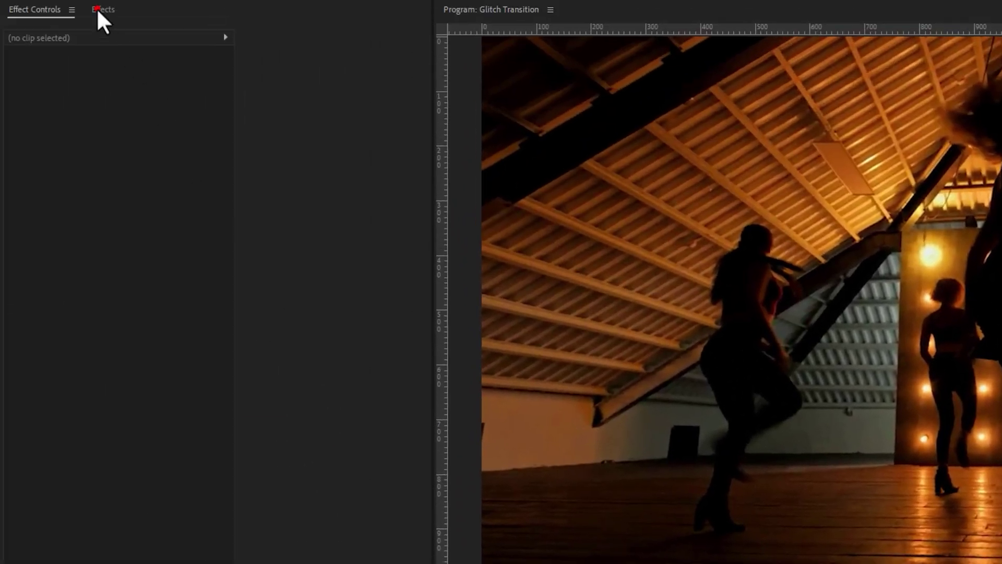
- Find the VR Chromatic Aberrations effect and apply it to the adjustment layer
{"action": "left_click", "coordinate": [103, 9]}
{"action": "left_click", "coordinate": [76, 28]}
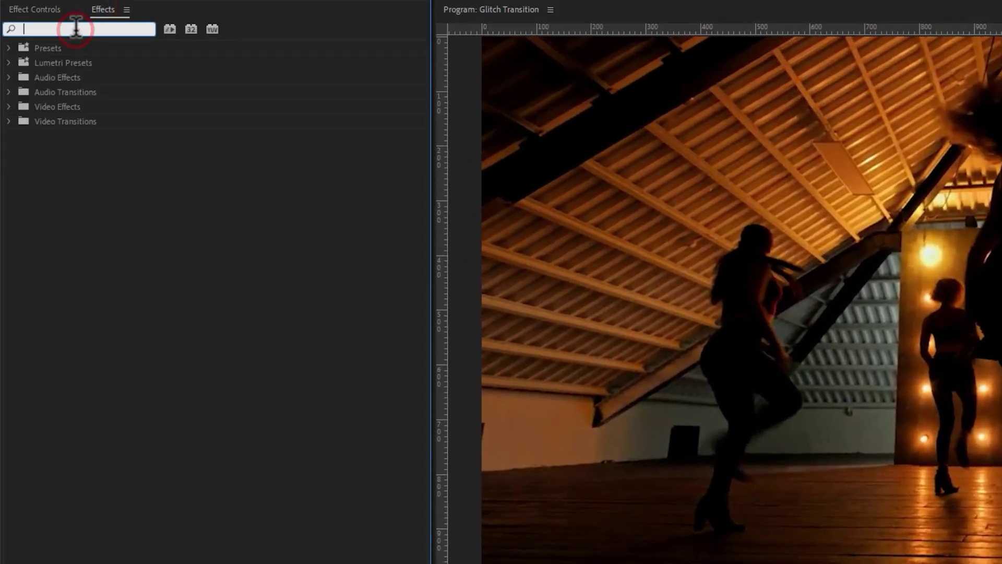
{"action": "type", "text": "VR"}
{"action": "left_click_drag", "start_coordinate": [152, 149], "coordinate": [470, 525]}
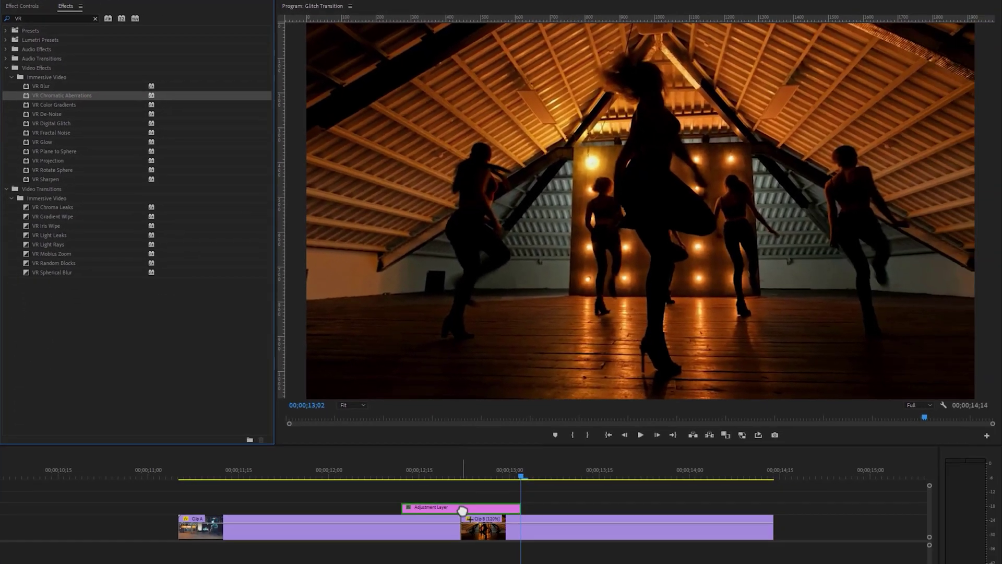
- Turn off Auto VR Properties for VR Chromatic Aberrations and set its Frame Layout to Stereoscopic - Over/Under
{"action": "left_click", "coordinate": [32, 8]}
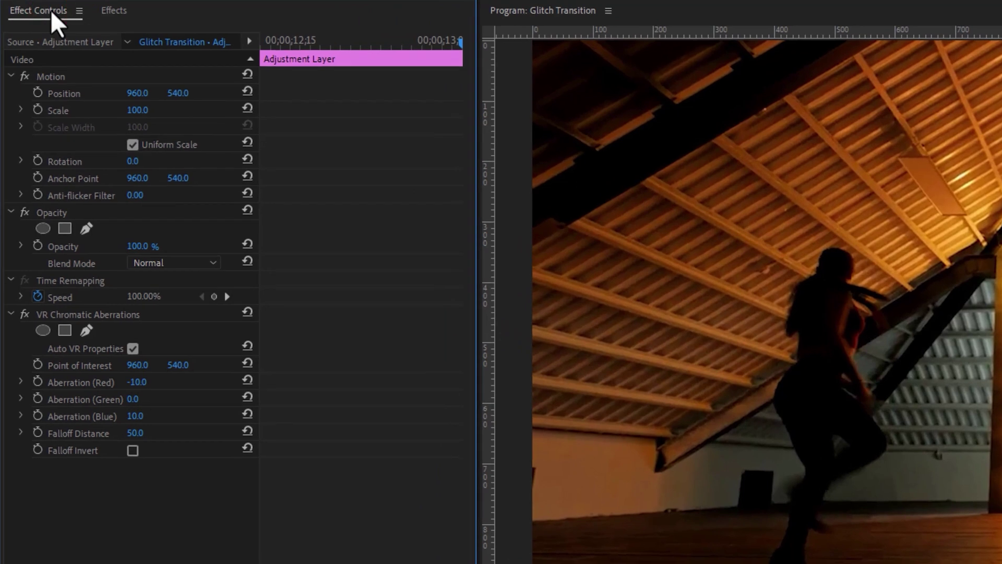
{"action": "left_click", "coordinate": [150, 315]}
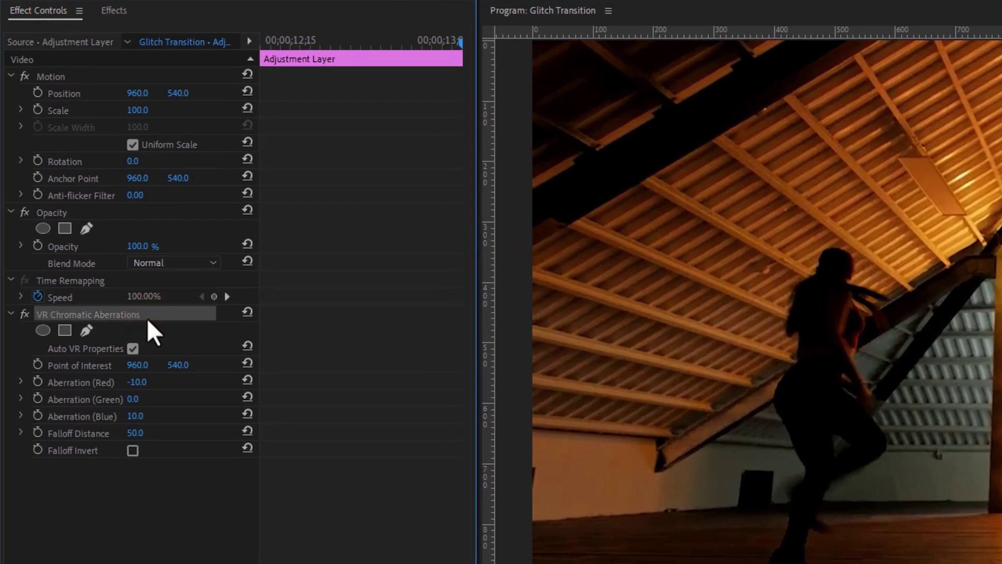
{"action": "left_click", "coordinate": [133, 350]}
{"action": "left_click", "coordinate": [211, 360]}
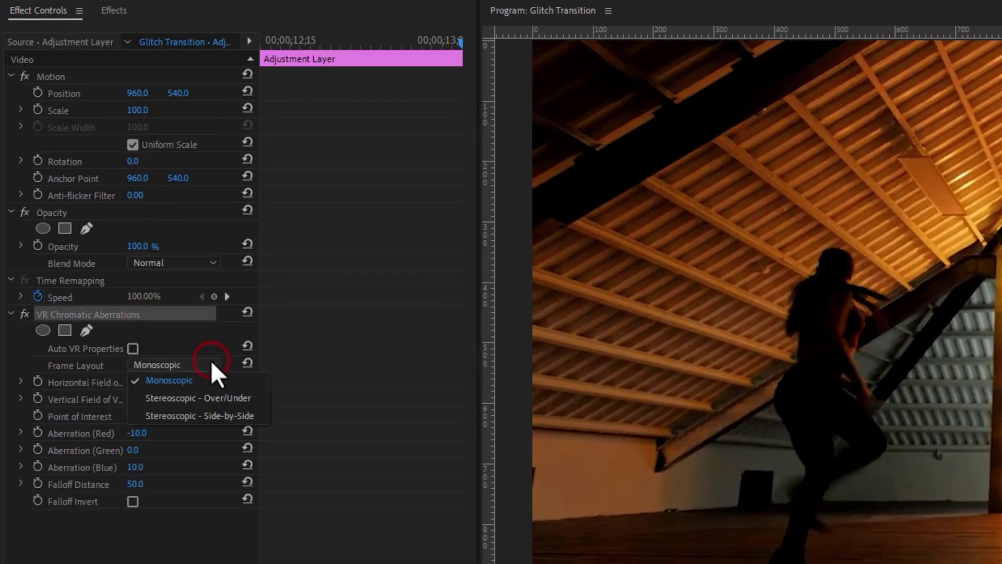
{"action": "left_click", "coordinate": [246, 399]}
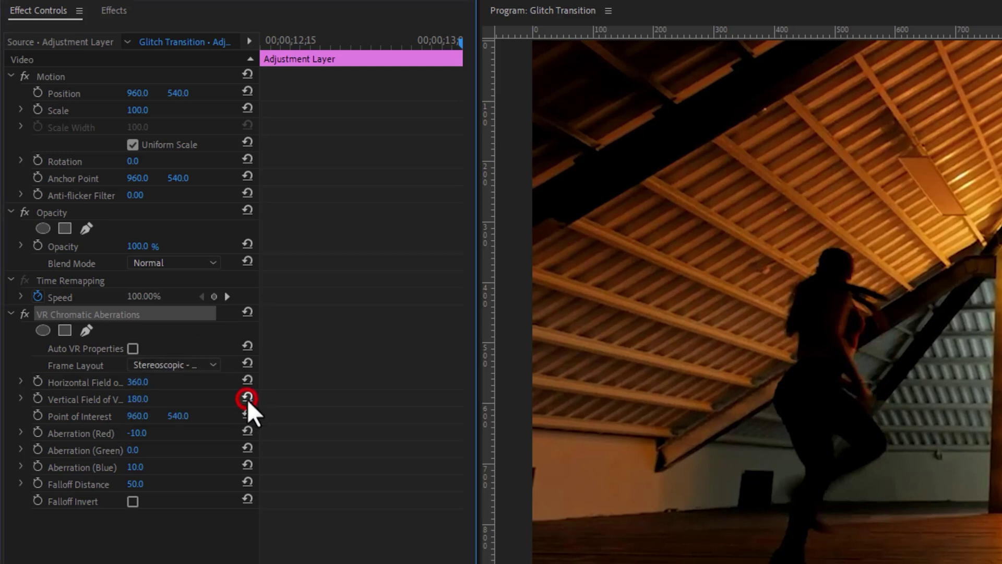
- Set Aberration (Red), Aberration (Blue) and Falloff Distance to 0 in VR Chromatic Aberrations
{"action": "left_click", "coordinate": [134, 435]}
{"action": "type", "text": "0"}
{"action": "left_click", "coordinate": [143, 466]}
{"action": "type", "text": "0"}
{"action": "left_click", "coordinate": [137, 483]}
{"action": "type", "text": "0"}
{"action": "key", "text": "Return"}
- Add starting keyframes for Aberration (Red), (Green), (Blue) and Falloff Distance at the adjustment layer's beginning
{"action": "left_click_drag", "start_coordinate": [271, 42], "coordinate": [259, 46]}
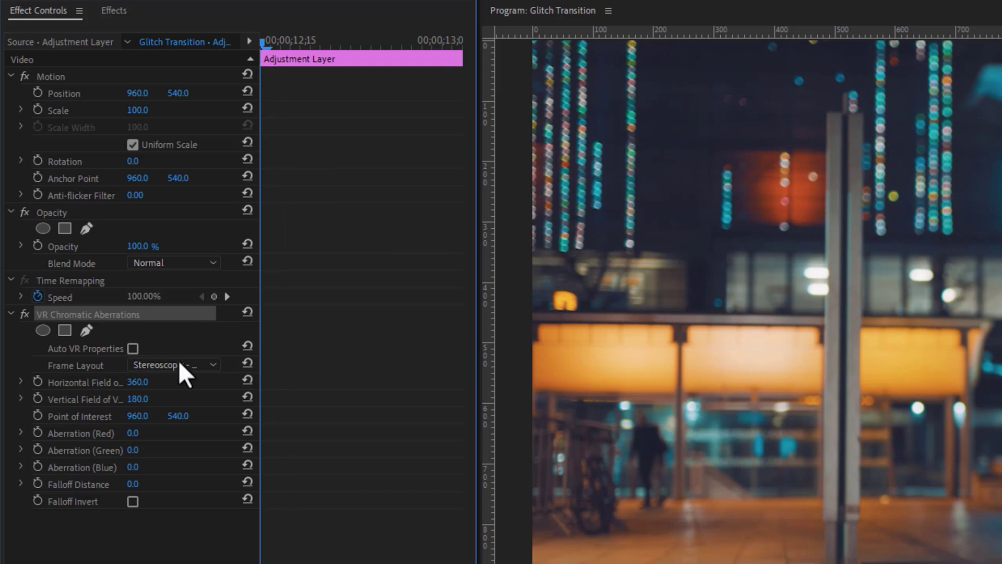
{"action": "left_click", "coordinate": [38, 434]}
{"action": "left_click", "coordinate": [37, 449]}
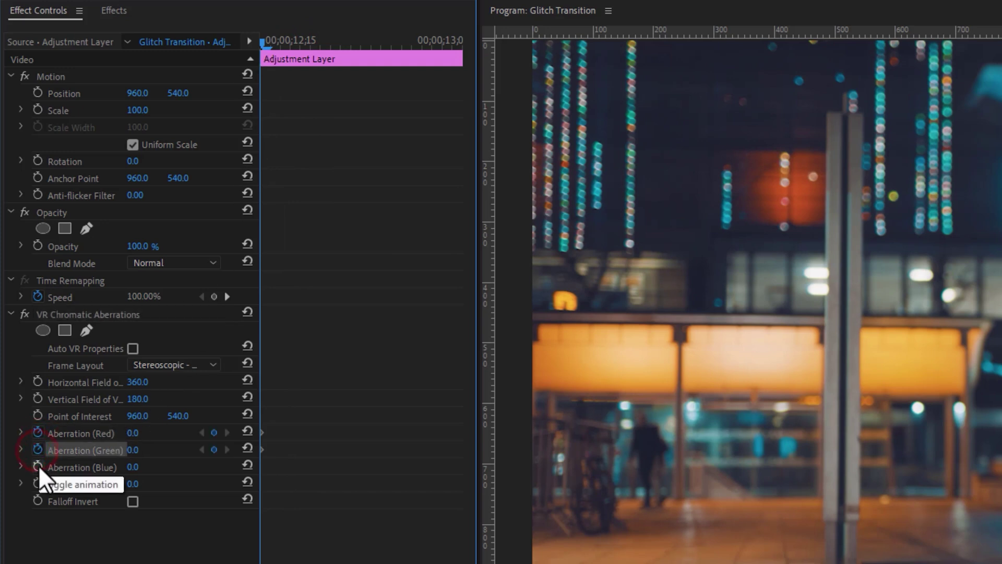
{"action": "left_click", "coordinate": [37, 466]}
{"action": "left_click", "coordinate": [38, 483]}
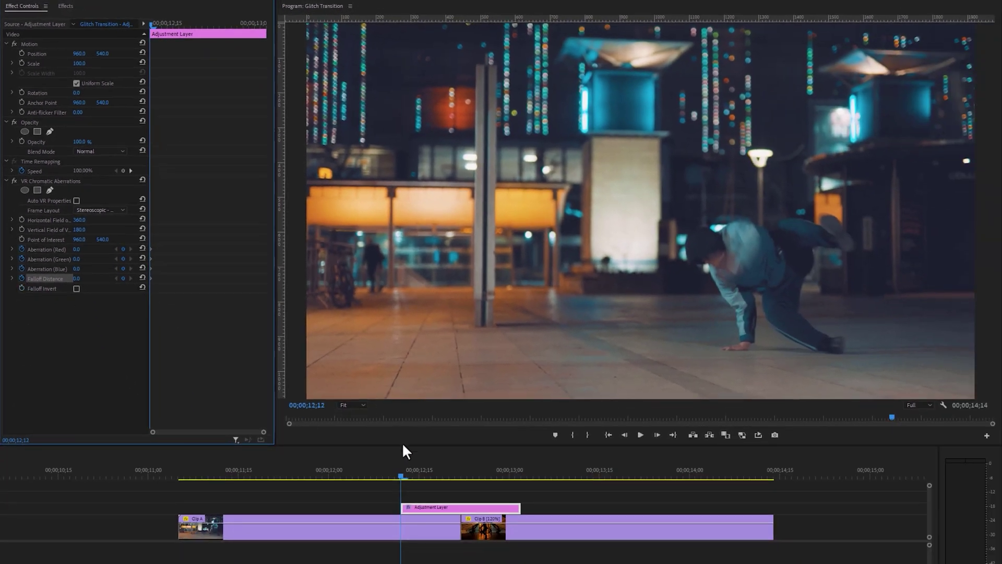
- At the cut, keyframe Falloff Distance at 100, Aberration (Red) at -32, (Green) at 18 and (Blue) at -5
{"action": "left_click_drag", "start_coordinate": [438, 476], "coordinate": [464, 476]}
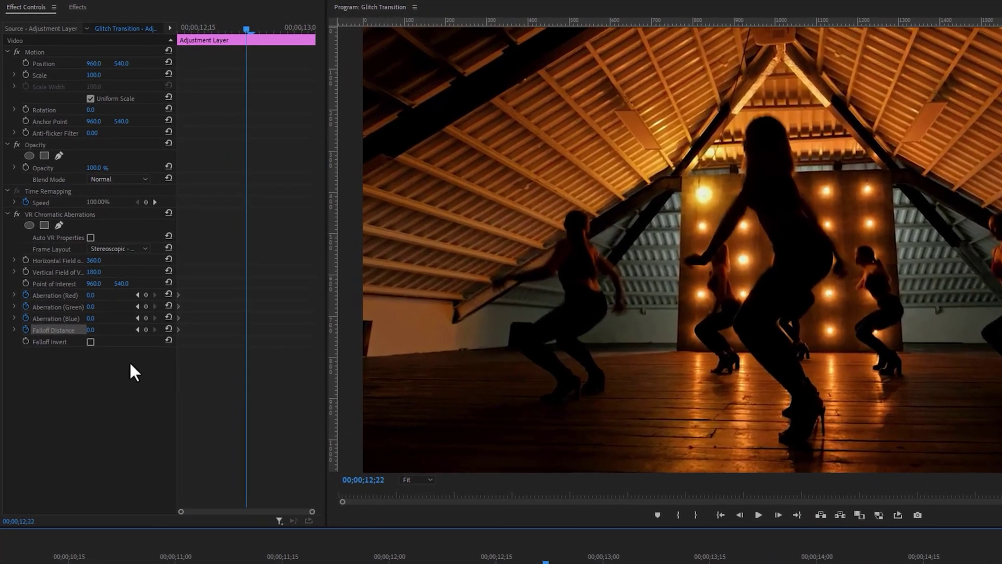
{"action": "left_click", "coordinate": [91, 330]}
{"action": "type", "text": "100"}
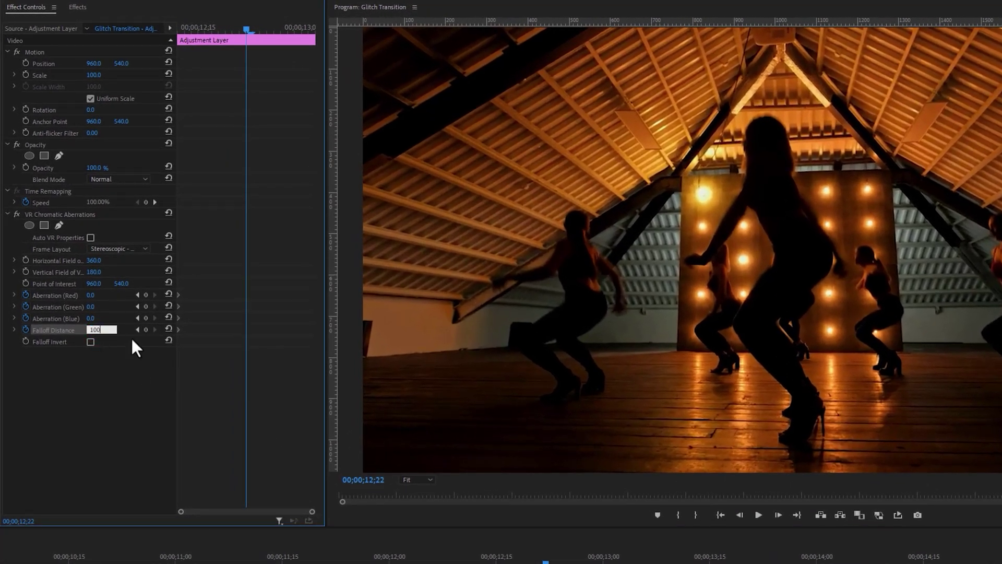
{"action": "key", "text": "Return"}
{"action": "left_click_drag", "start_coordinate": [93, 296], "coordinate": [85, 318]}
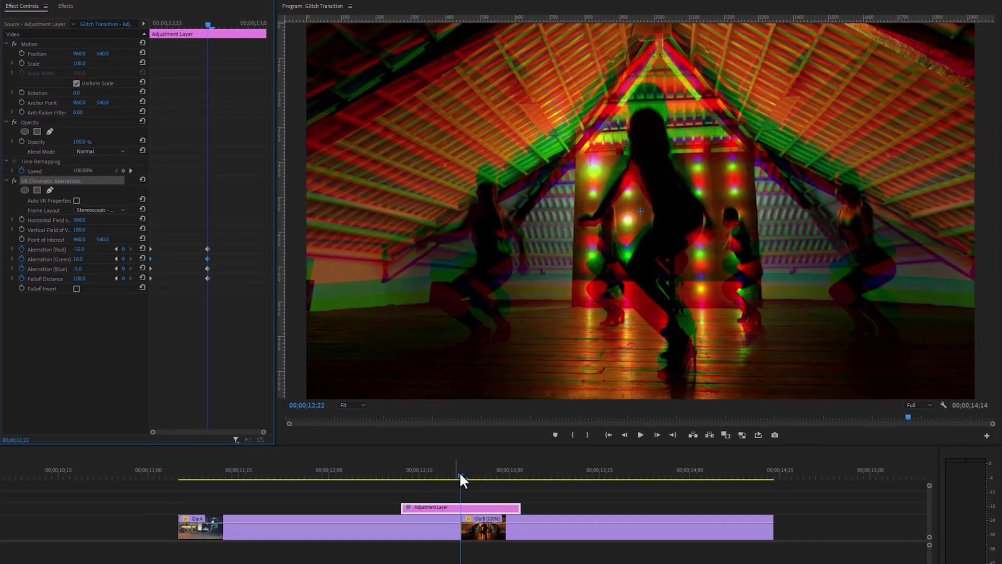
- At the adjustment layer's end, keyframe Aberration (Red), (Green), (Blue) and Falloff Distance back to 0
{"action": "left_click_drag", "start_coordinate": [459, 478], "coordinate": [519, 483]}
{"action": "left_click", "coordinate": [497, 509]}
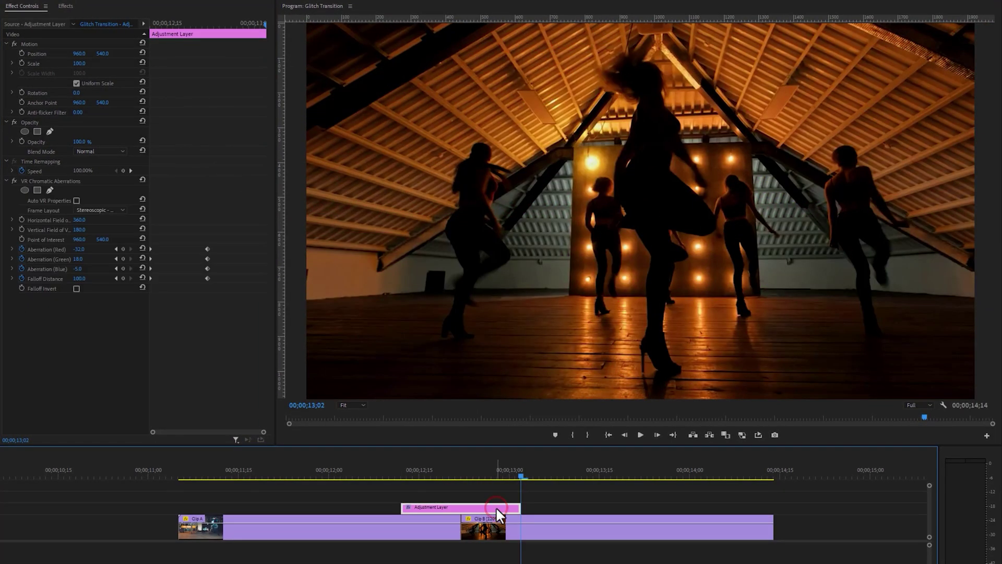
{"action": "left_click", "coordinate": [78, 249]}
{"action": "type", "text": "0"}
{"action": "key", "text": "Return"}
{"action": "left_click", "coordinate": [80, 260]}
{"action": "type", "text": "0"}
{"action": "key", "text": "Return"}
{"action": "left_click", "coordinate": [79, 269]}
{"action": "type", "text": "0"}
{"action": "key", "text": "Return"}
{"action": "left_click", "coordinate": [80, 279]}
{"action": "type", "text": "0"}
{"action": "key", "text": "Return"}
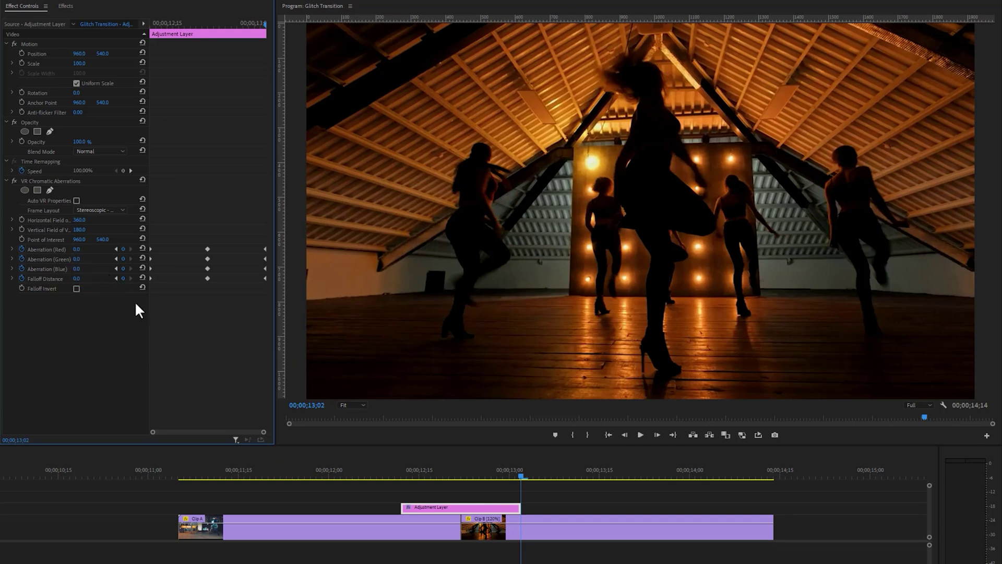
- Play back the glitch transition between Clip A and Clip B several times to review it
{"action": "left_click", "coordinate": [330, 469]}
{"action": "key", "text": "space"}
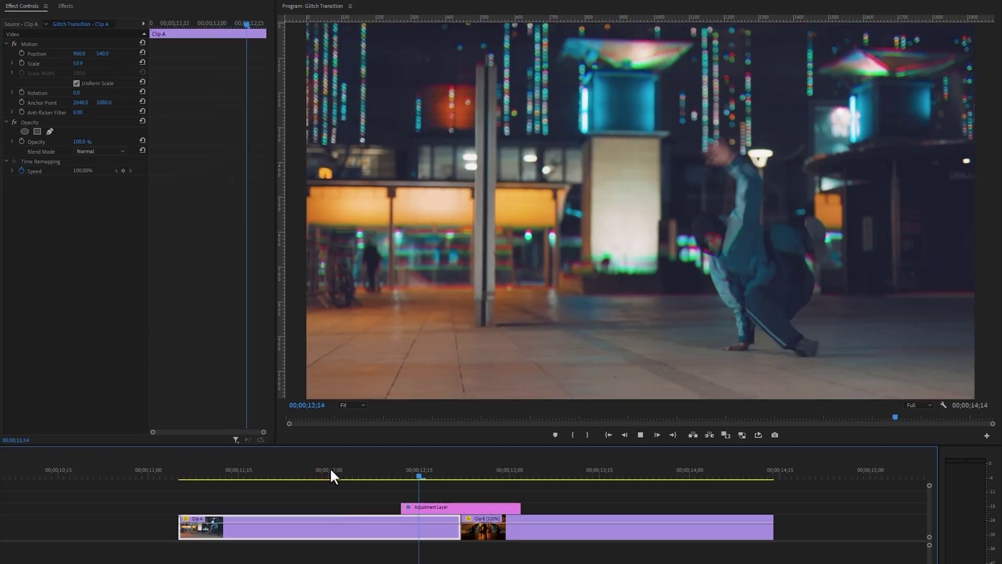
{"action": "left_click", "coordinate": [330, 468]}
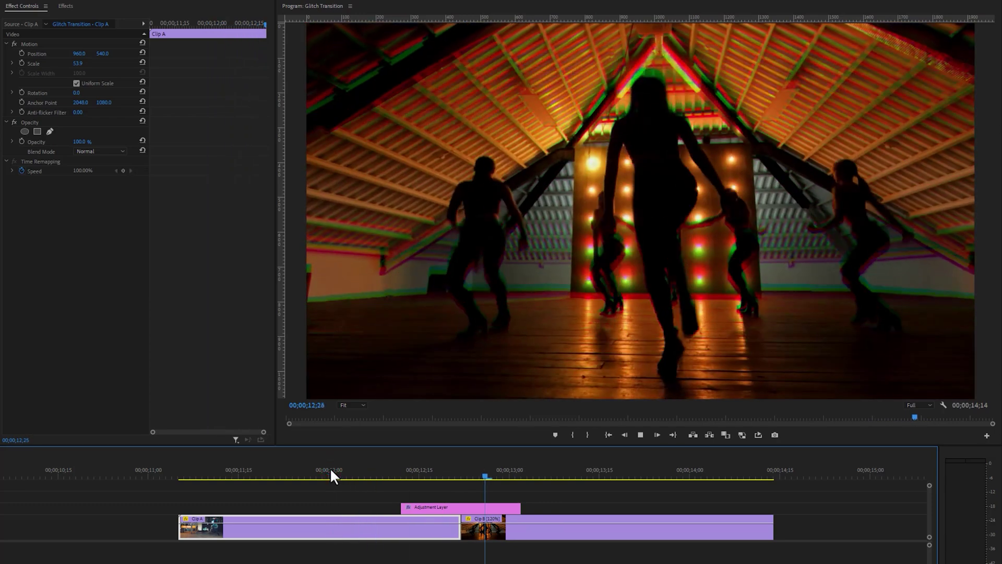
{"action": "left_click", "coordinate": [330, 467]}
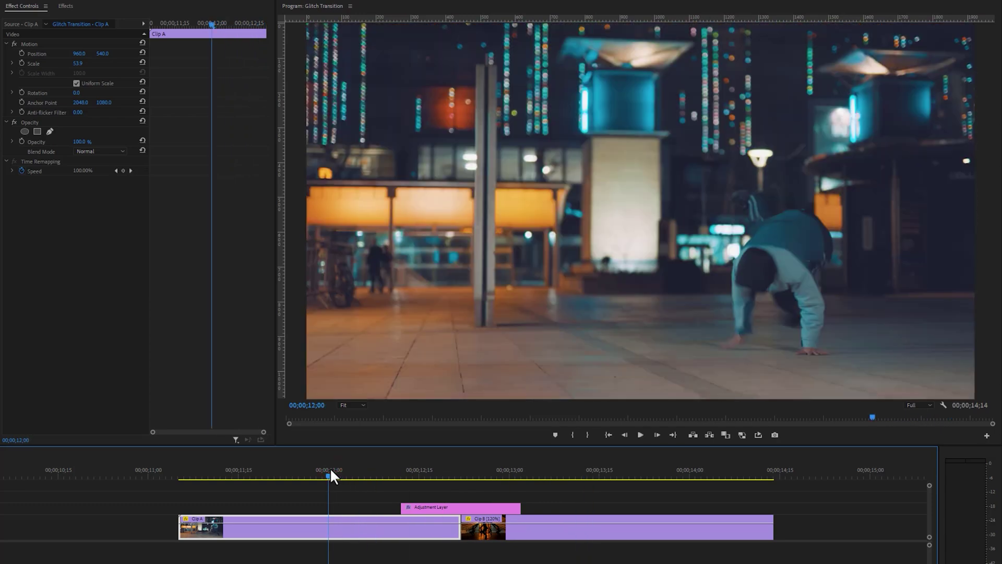
{"action": "left_click", "coordinate": [330, 468]}
{"action": "key", "text": "equal"}
{"action": "key", "text": "space"}
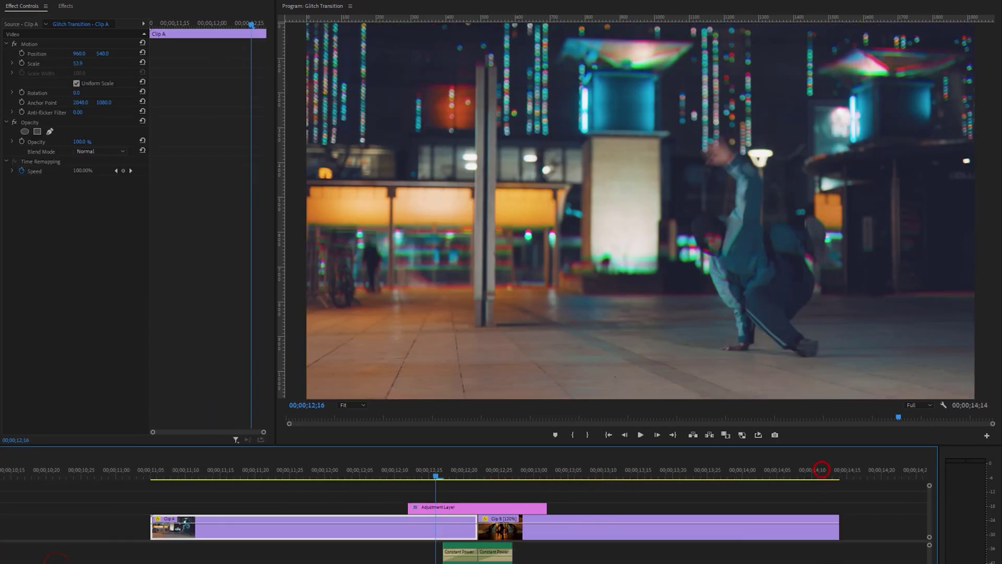
{"action": "left_click", "coordinate": [255, 472]}
{"action": "key", "text": "space"}
{"action": "key", "text": "space"}
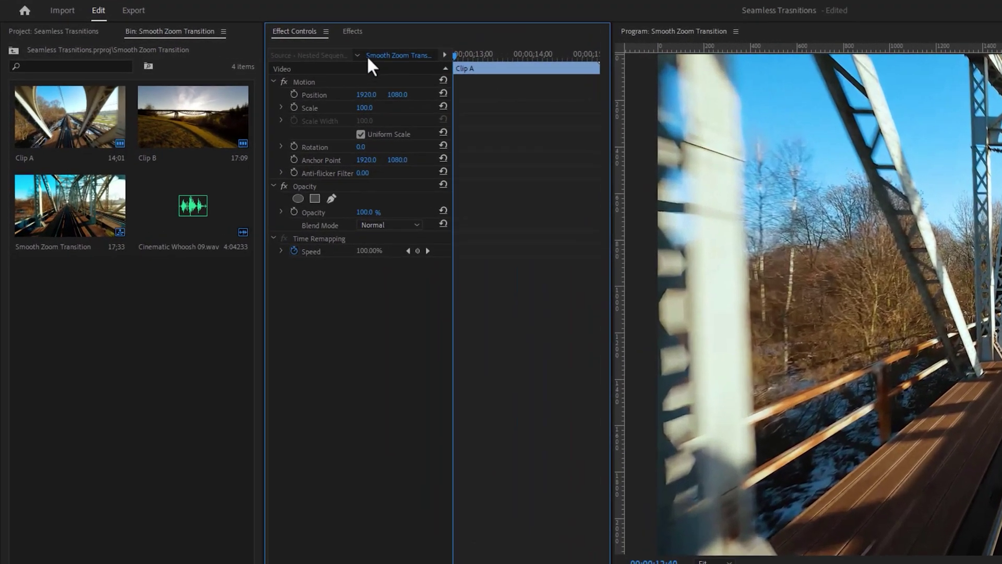
- Import the effect presets from 50 Smooth Transitions.prfpset and select 50 Smooth Transitions Pack [EA] among the presets
{"action": "left_click", "coordinate": [223, 38]}
{"action": "right_click", "coordinate": [333, 139]}
{"action": "left_click", "coordinate": [412, 183]}
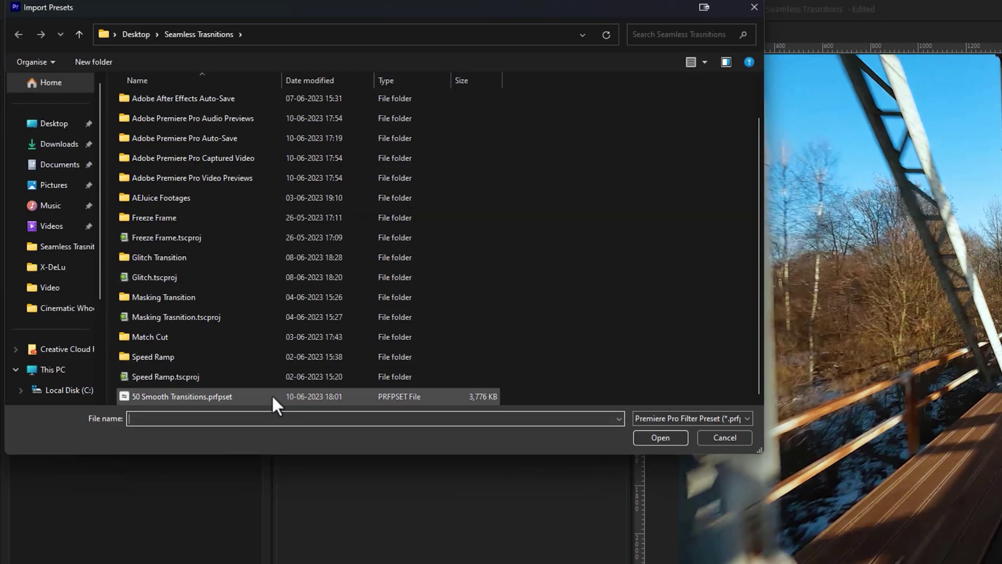
{"action": "left_click", "coordinate": [268, 396]}
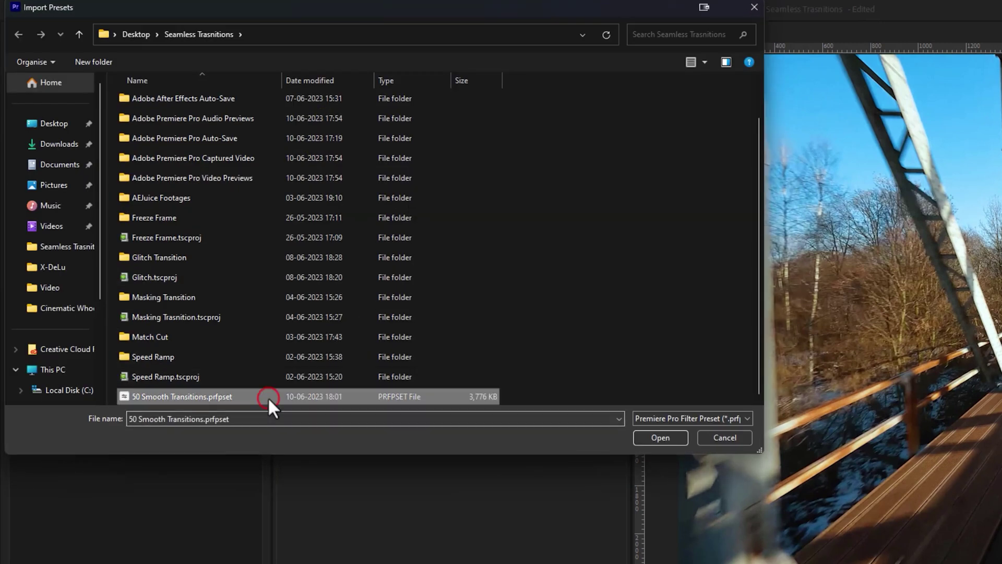
{"action": "left_click", "coordinate": [680, 439]}
{"action": "left_click", "coordinate": [281, 142]}
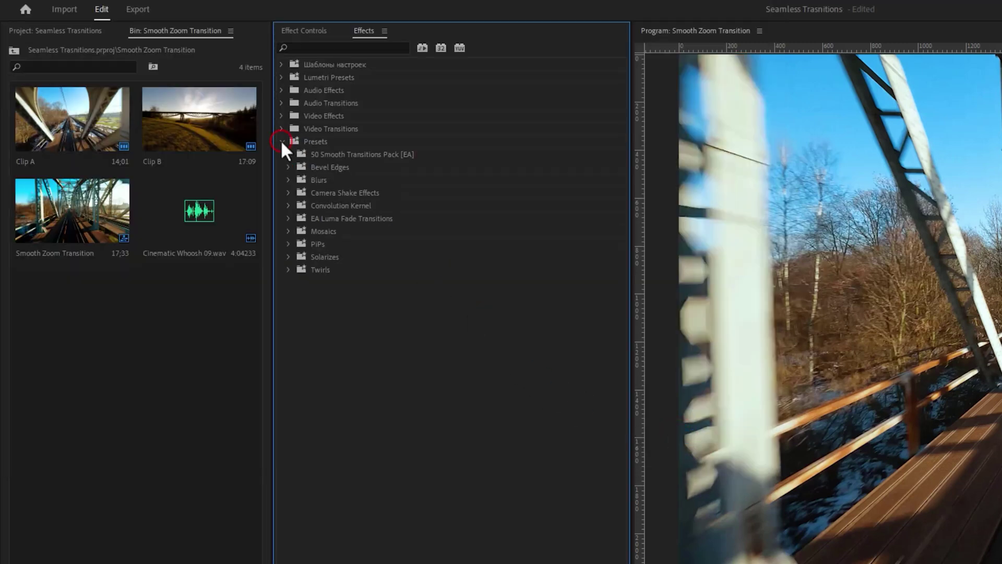
{"action": "left_click", "coordinate": [315, 155]}
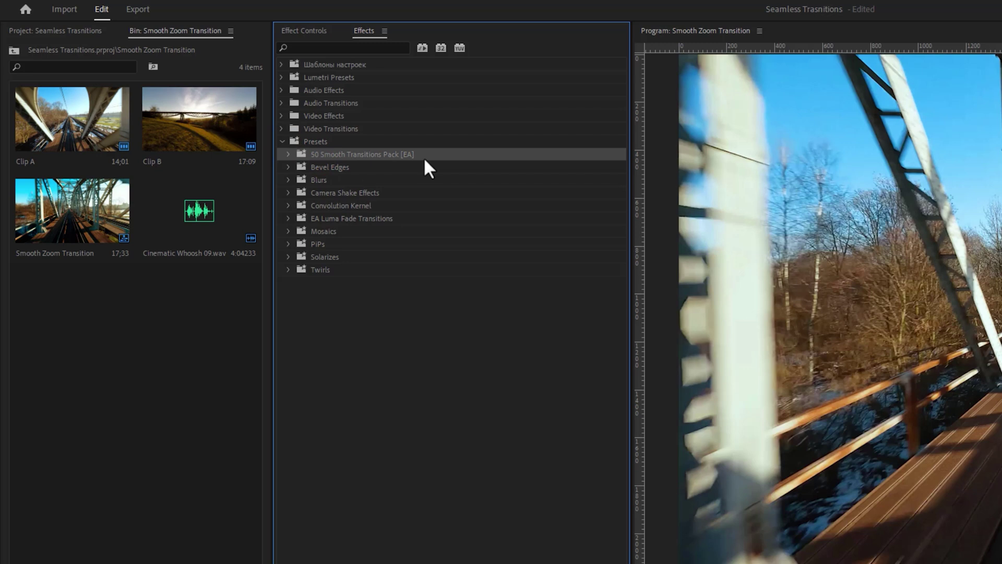
- Apply the 03 | IN and 03 | OUT presets from New Zoom Transition (Updated) to the two clips meeting at the cut
{"action": "left_click", "coordinate": [287, 154]}
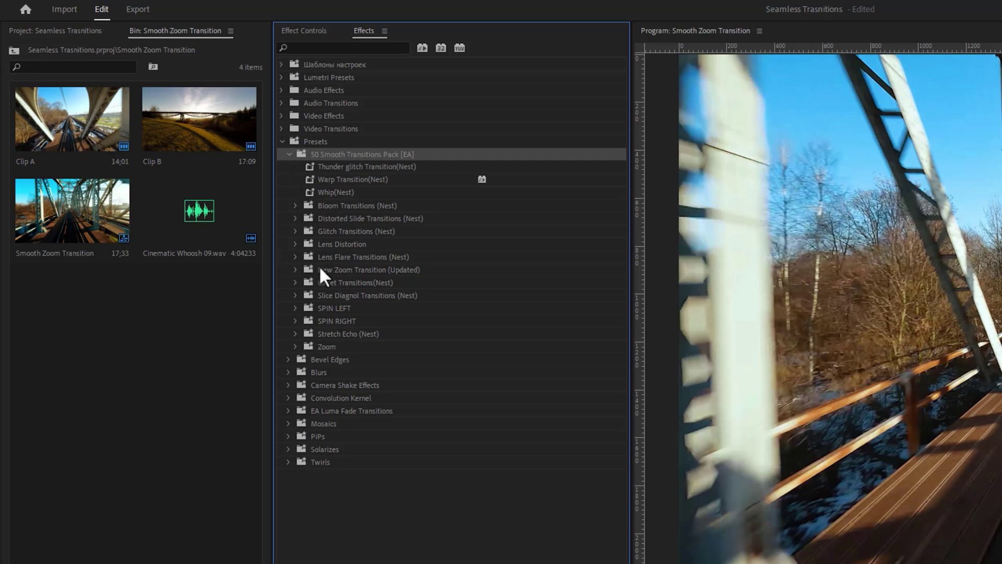
{"action": "left_click", "coordinate": [347, 270]}
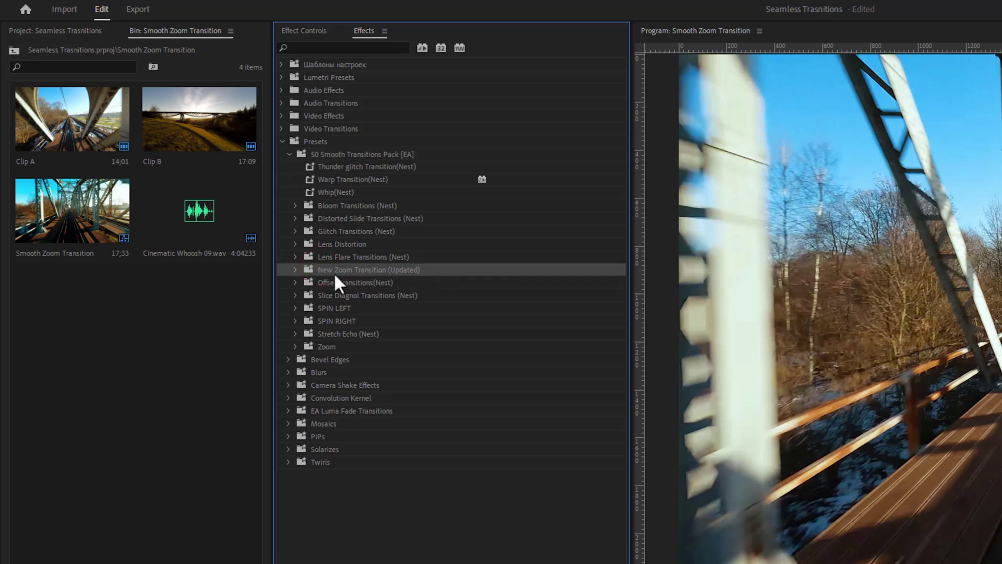
{"action": "left_click", "coordinate": [296, 270]}
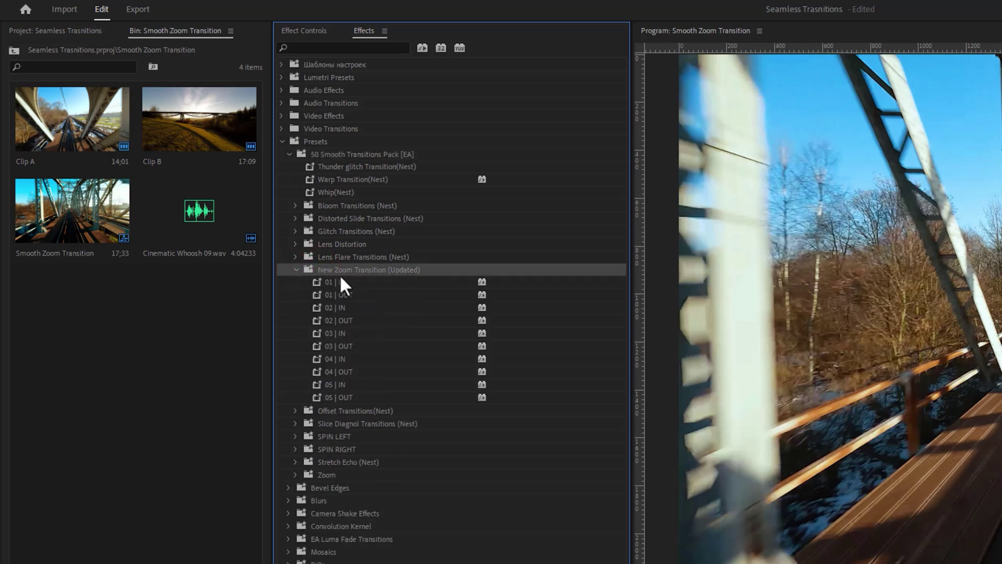
{"action": "left_click_drag", "start_coordinate": [345, 333], "coordinate": [661, 521]}
{"action": "left_click_drag", "start_coordinate": [256, 246], "coordinate": [585, 523]}
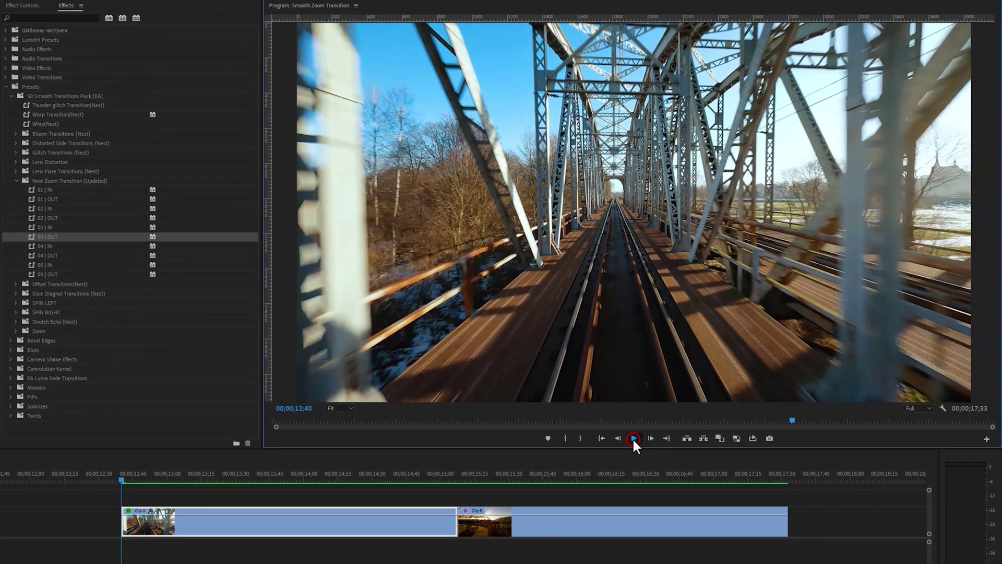
- Play back the smooth zoom transition between Clip A and Clip B to review it
{"action": "left_click", "coordinate": [808, 440]}
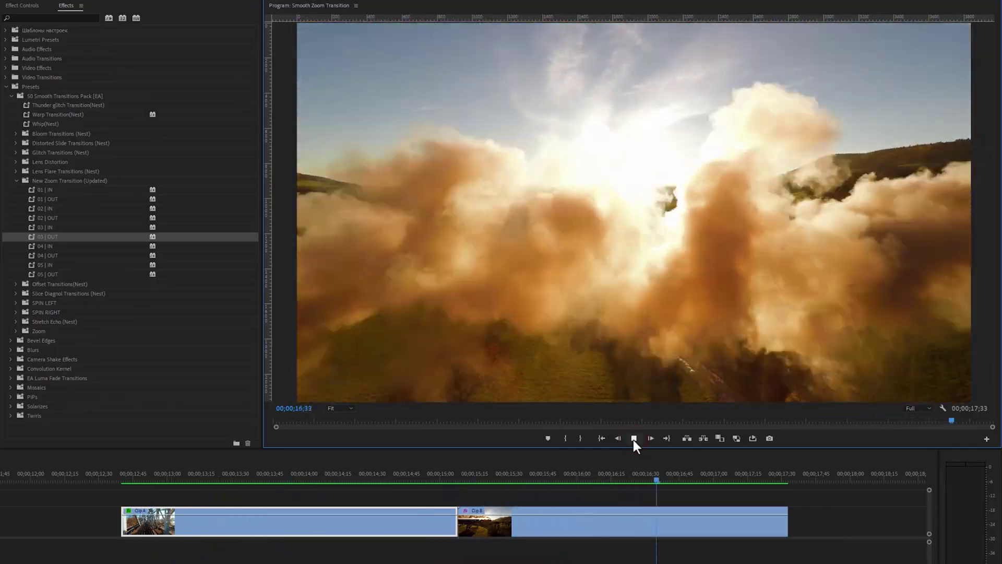
{"action": "left_click", "coordinate": [633, 438]}
{"action": "left_click", "coordinate": [332, 479]}
{"action": "key", "text": "space"}
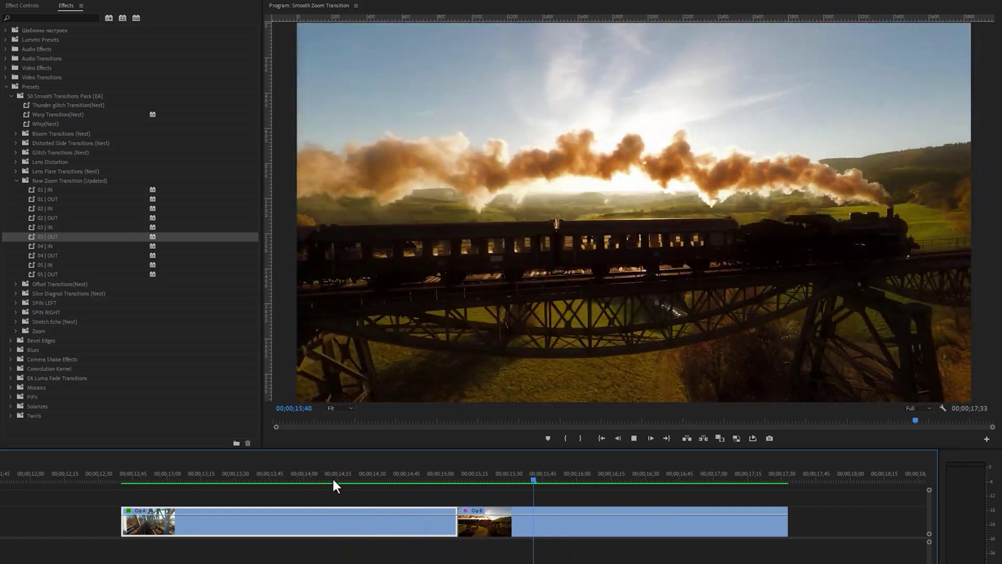
{"action": "left_click", "coordinate": [333, 479]}
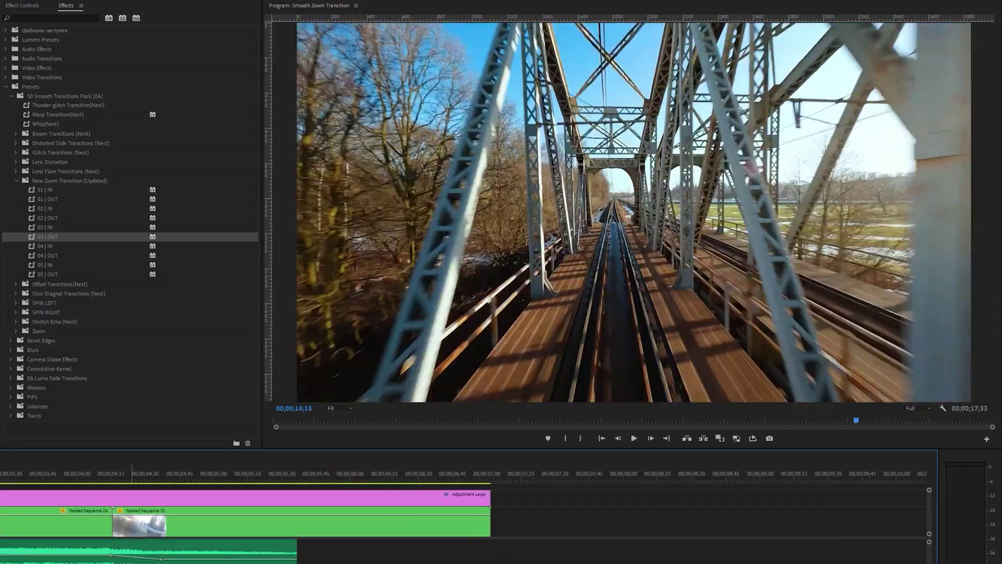
- Place the whoosh sound effect under the cut between Clip A and Clip B and play back the result
{"action": "left_click_drag", "start_coordinate": [126, 552], "coordinate": [514, 553]}
{"action": "left_click", "coordinate": [315, 479]}
{"action": "key", "text": "space"}
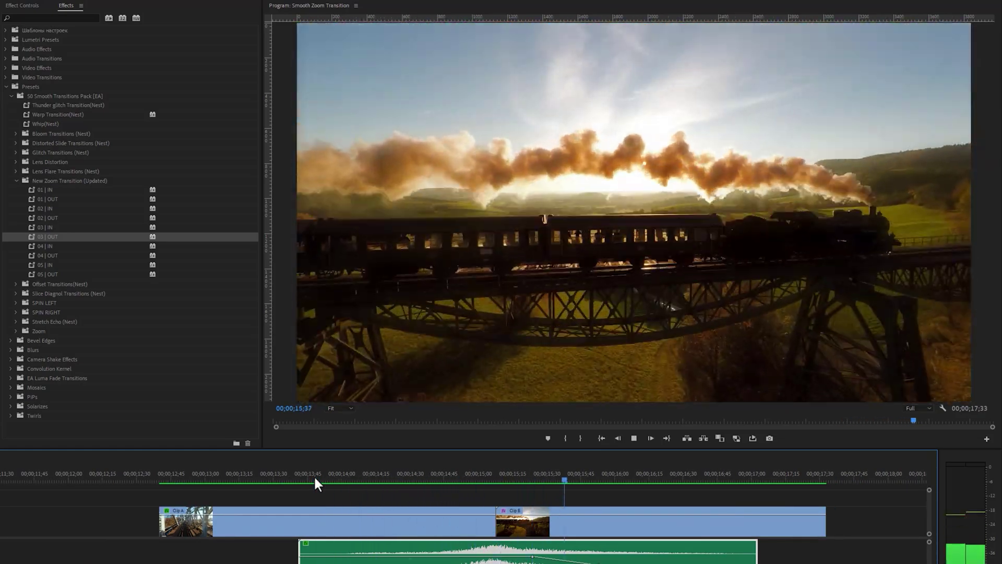
{"action": "left_click", "coordinate": [379, 479]}
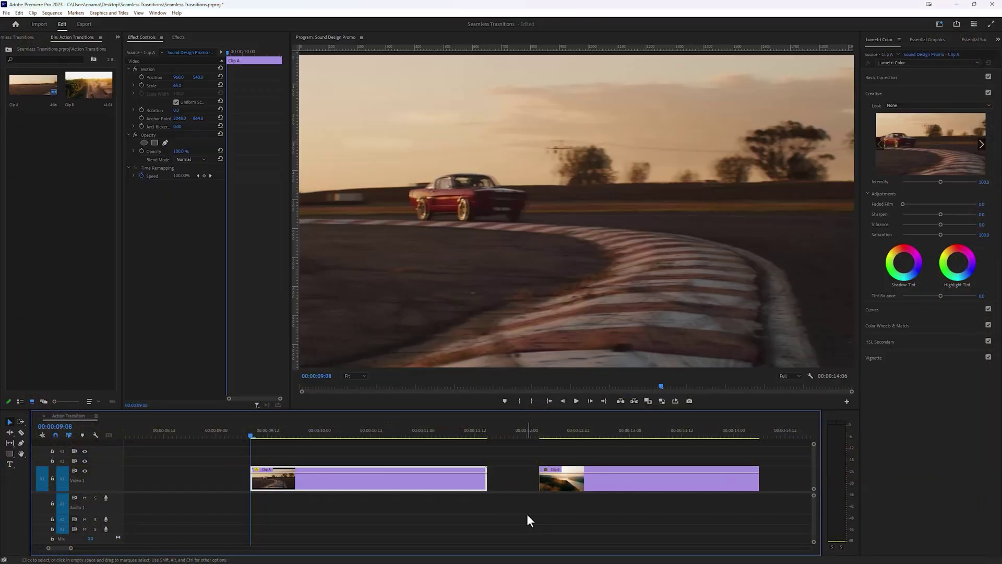
- Split the car clip at 00:00:11:06, delete the part after the split, and move Clip B directly against the cut
{"action": "left_click", "coordinate": [577, 401]}
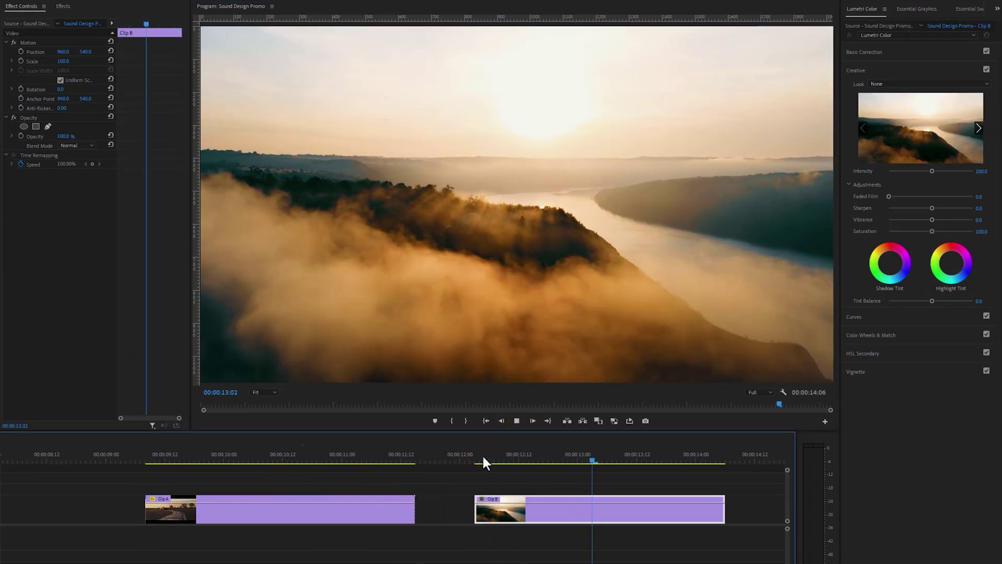
{"action": "key", "text": "space"}
{"action": "mouse_move", "coordinate": [371, 457]}
{"action": "left_mouse_down"}
{"action": "mouse_move", "coordinate": [343, 459]}
{"action": "mouse_move", "coordinate": [372, 462]}
{"action": "left_mouse_up"}
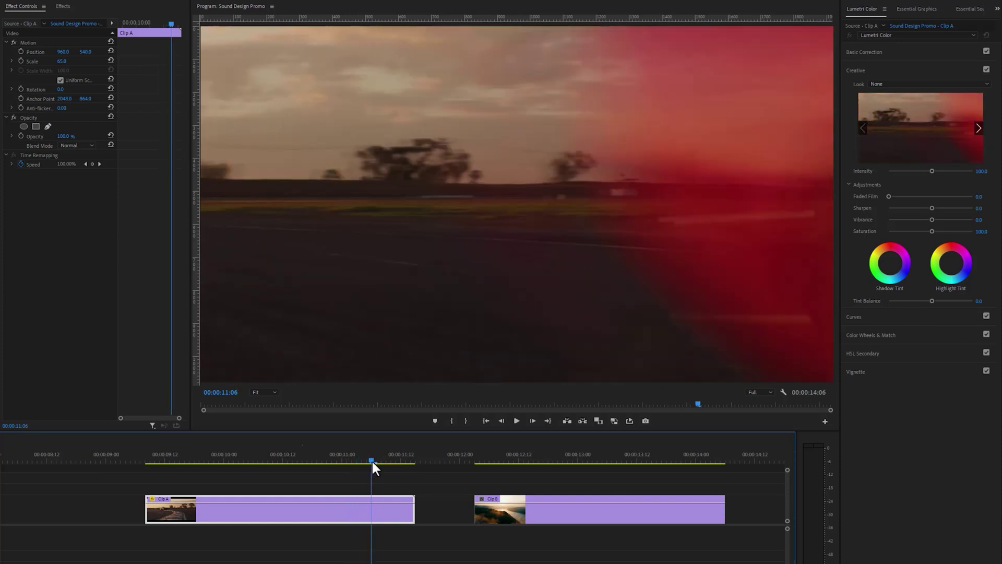
{"action": "key", "text": "ctrl+k"}
{"action": "left_click", "coordinate": [381, 507]}
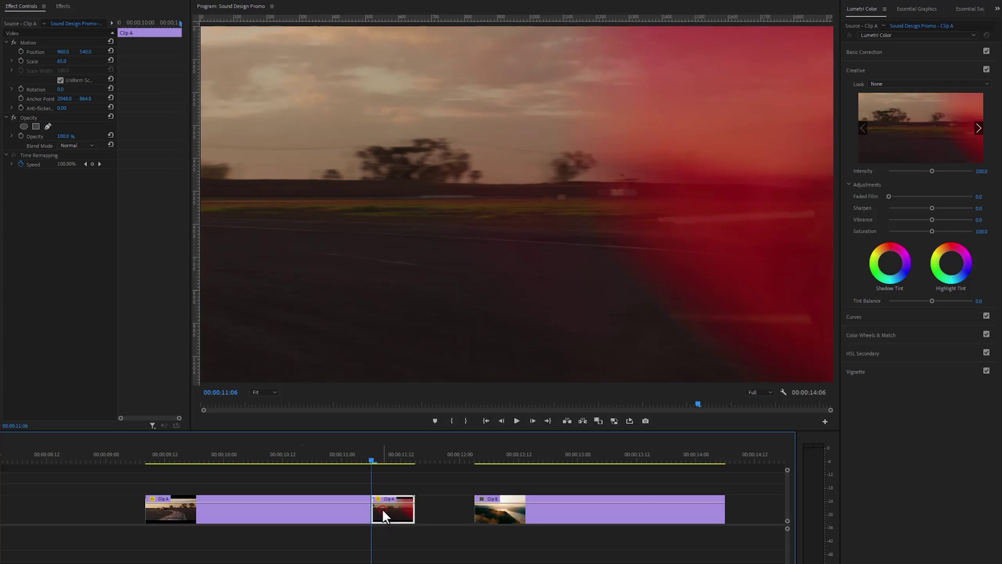
{"action": "key", "text": "Delete"}
{"action": "left_click_drag", "start_coordinate": [515, 514], "coordinate": [412, 520]}
- Play back the action cut from the passing car to the landscape several times
{"action": "left_click", "coordinate": [316, 457]}
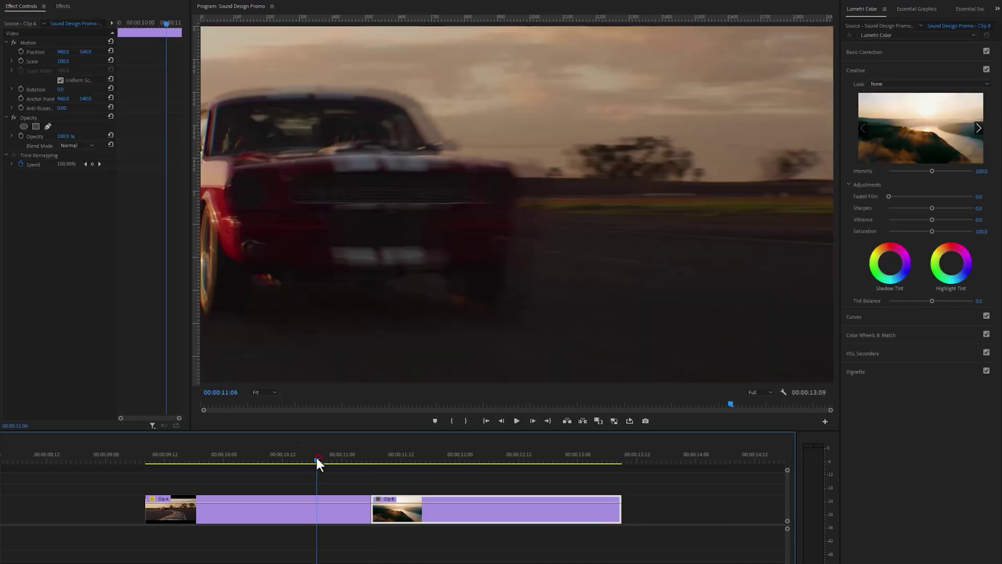
{"action": "key", "text": "space"}
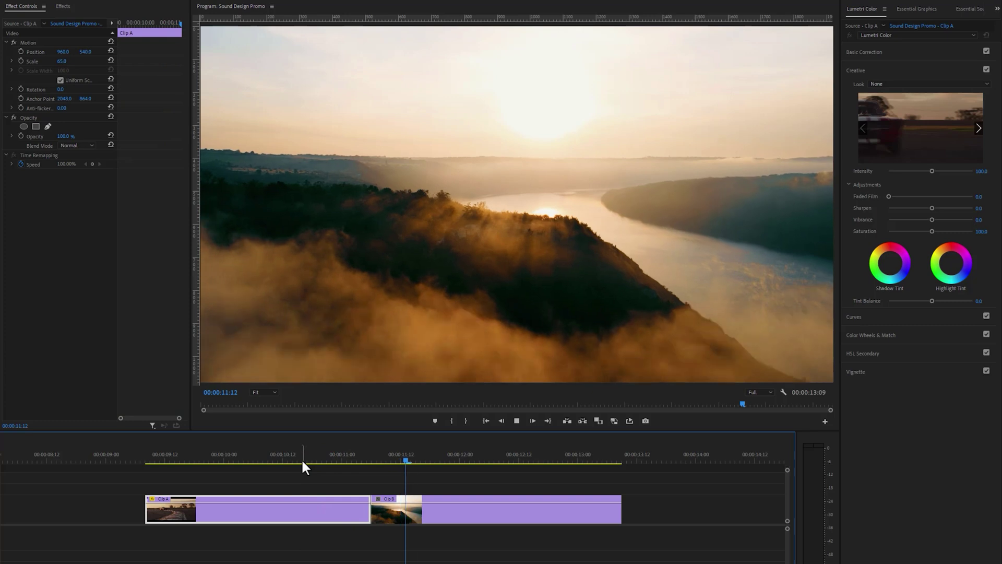
{"action": "left_click", "coordinate": [296, 458]}
{"action": "key", "text": "space"}
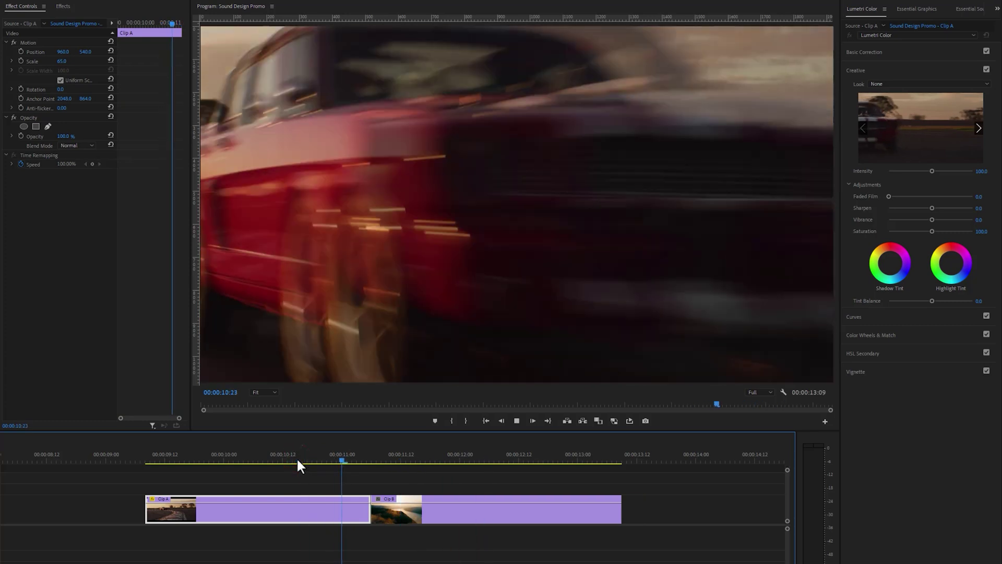
{"action": "left_click", "coordinate": [392, 455]}
- Set Clip B's speed to 150% and play back the cut to check the faster motion
{"action": "left_click", "coordinate": [405, 509]}
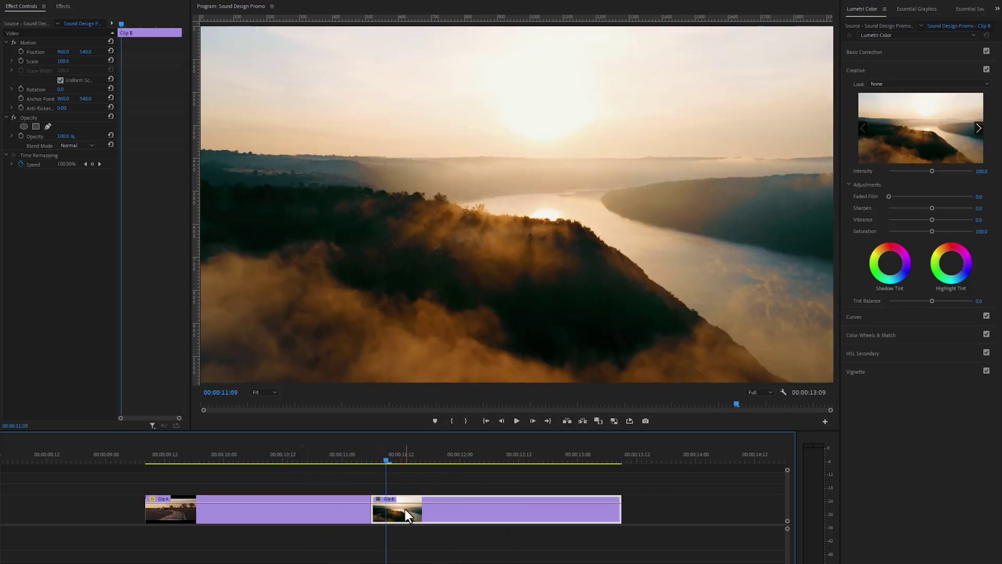
{"action": "key", "text": "ctrl+r"}
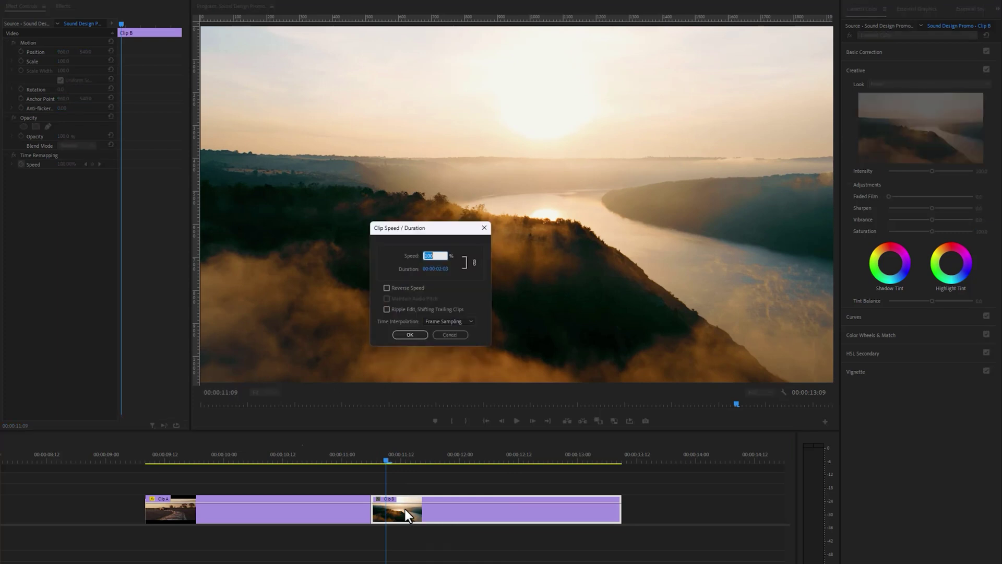
{"action": "type", "text": "150"}
{"action": "key", "text": "Return"}
{"action": "left_click", "coordinate": [350, 453]}
{"action": "key", "text": "space"}
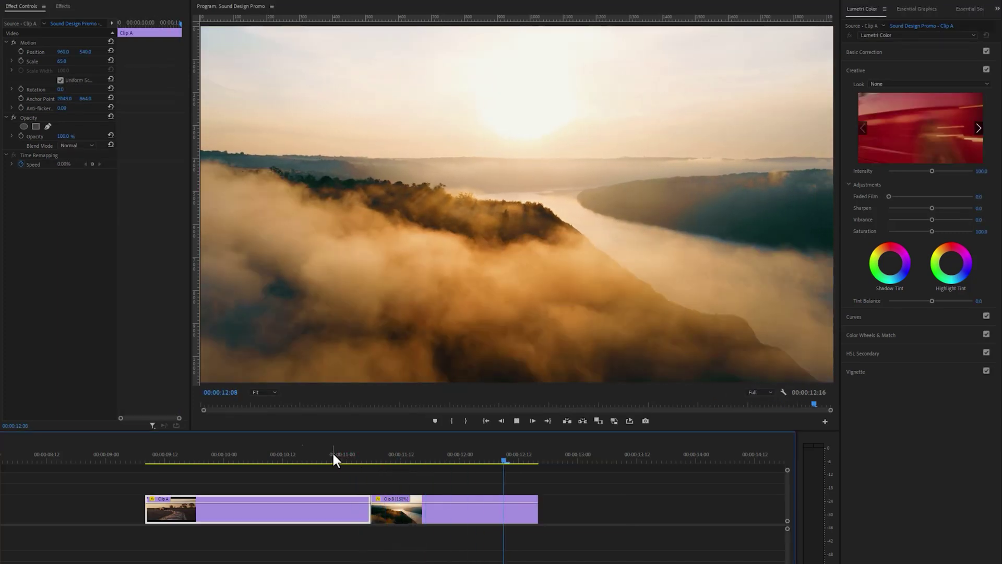
{"action": "left_click", "coordinate": [333, 453]}
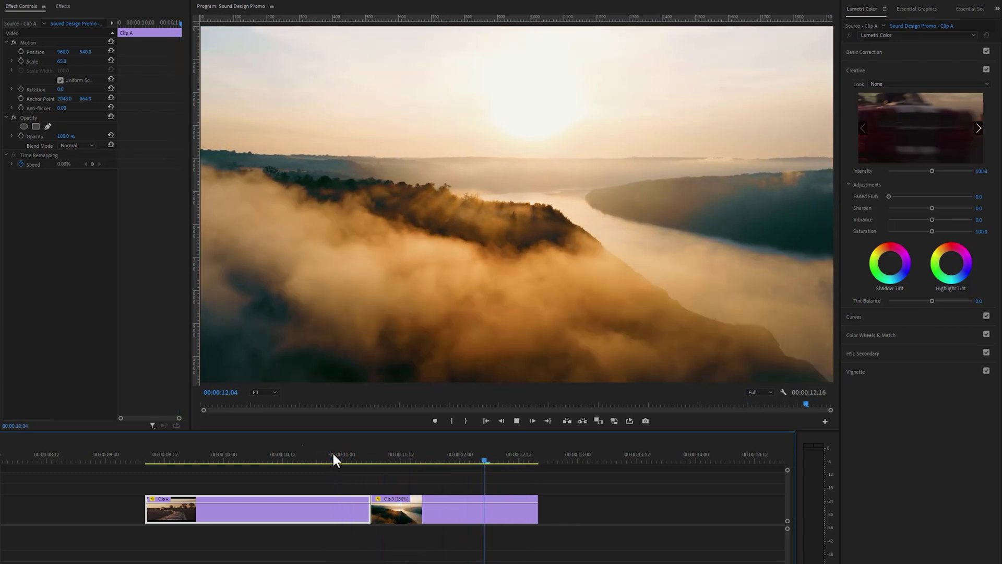
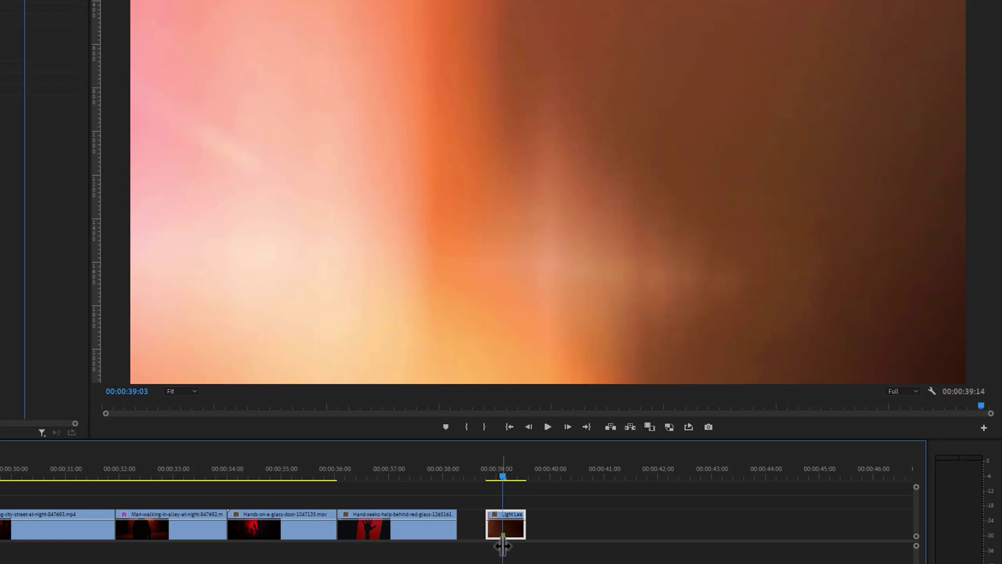
- Place the Light Leaks Overlay above the cut between the city-street and alley clips and set its blend mode to Screen
{"action": "left_click_drag", "start_coordinate": [509, 522], "coordinate": [125, 505]}
{"action": "left_click", "coordinate": [115, 473]}
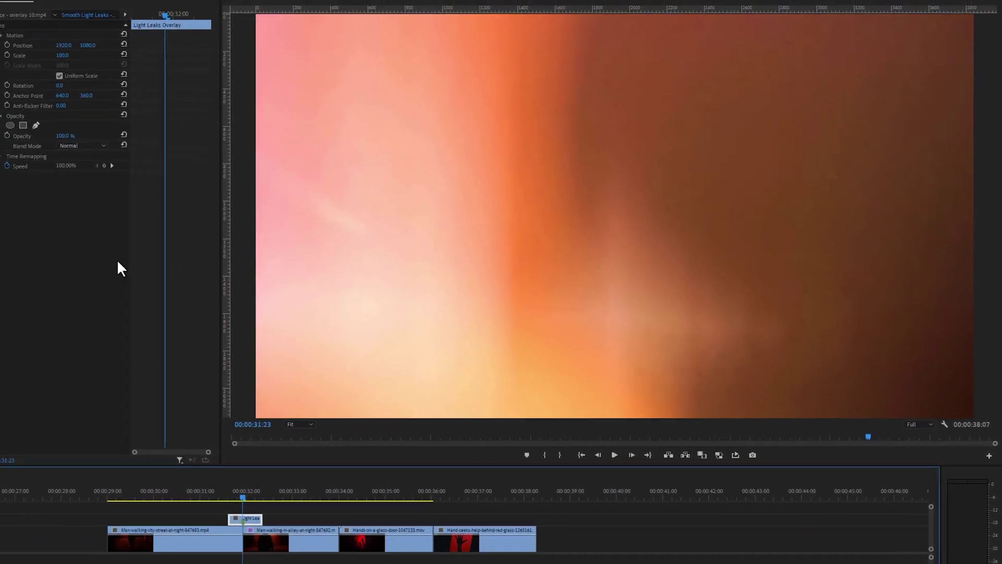
{"action": "left_click", "coordinate": [106, 153]}
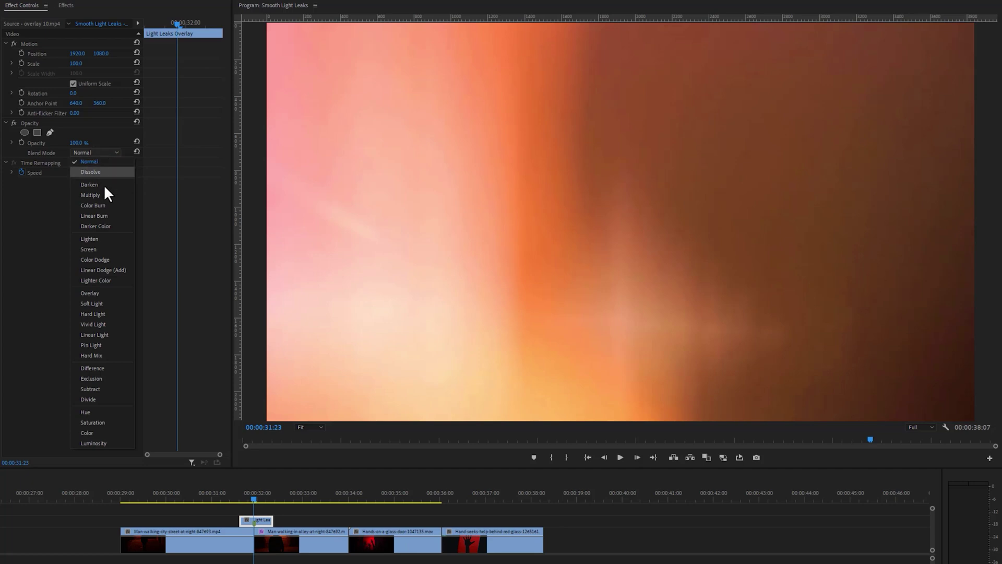
{"action": "left_click", "coordinate": [102, 250]}
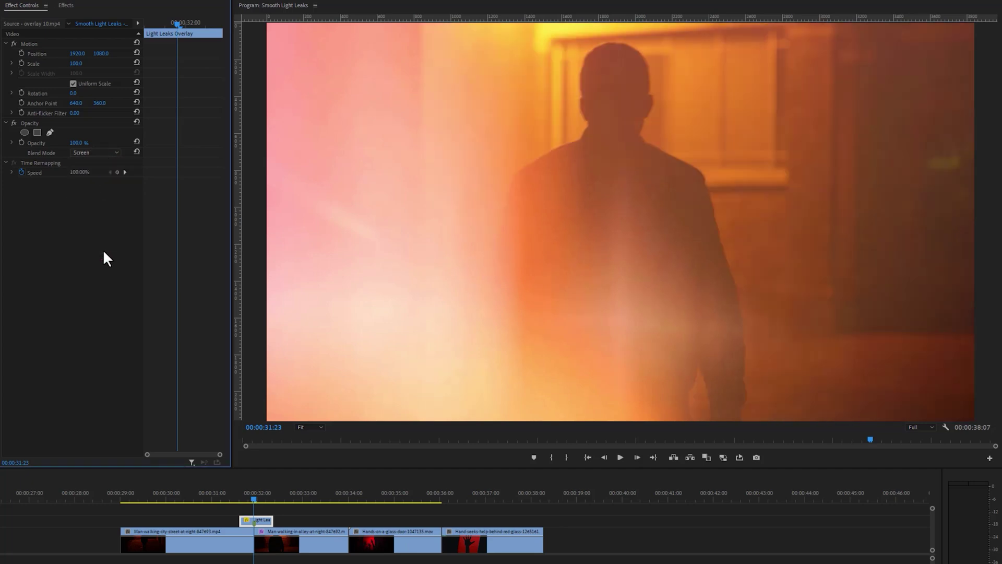
- Add a Cross Dissolve to the start of the Light Leaks Overlay and play back the transition to check the fade-in
{"action": "left_click", "coordinate": [231, 497]}
{"action": "key", "text": "space"}
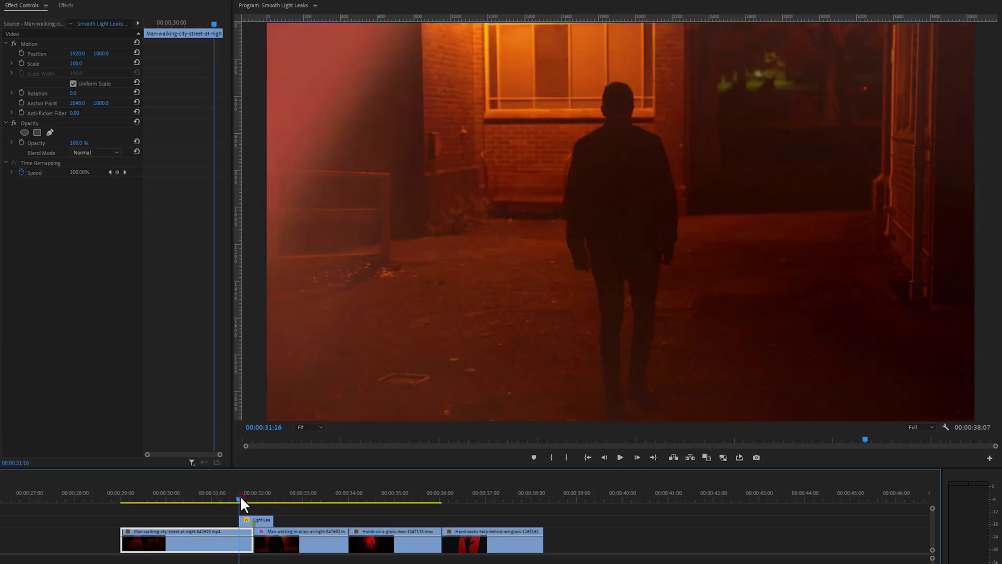
{"action": "key", "text": "space"}
{"action": "right_click", "coordinate": [241, 461]}
{"action": "left_click", "coordinate": [286, 527]}
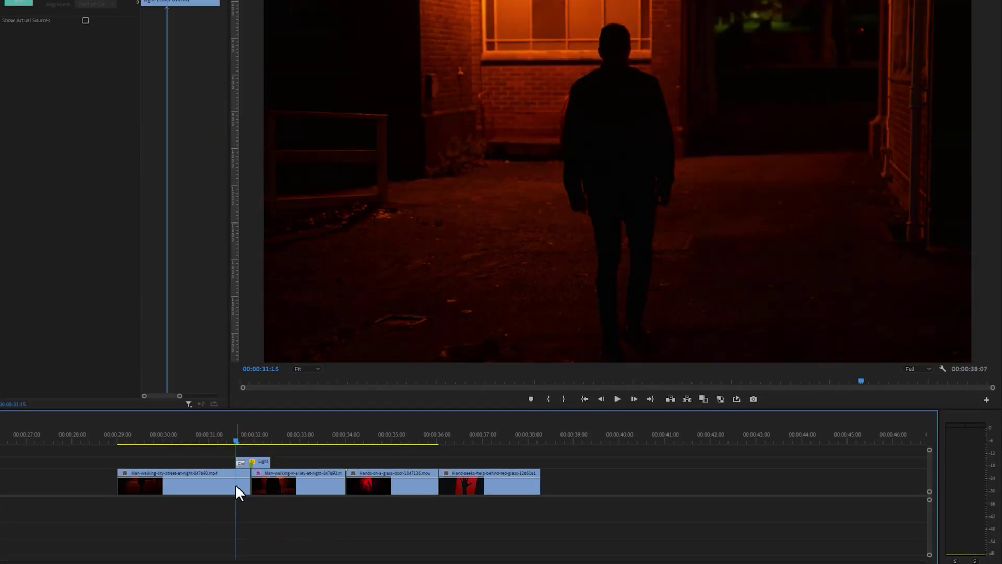
{"action": "left_click", "coordinate": [236, 486]}
{"action": "key", "text": "space"}
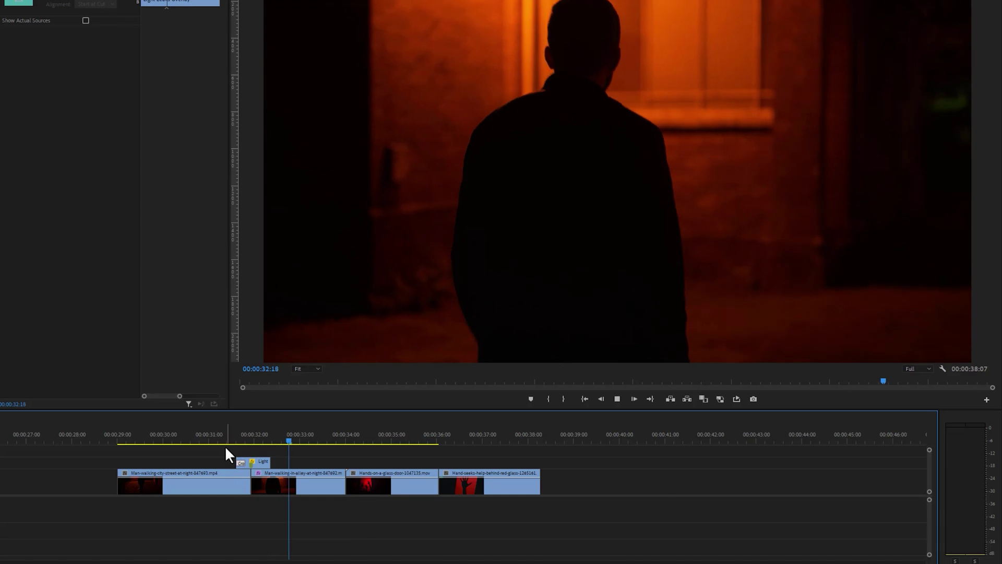
{"action": "left_click", "coordinate": [237, 440]}
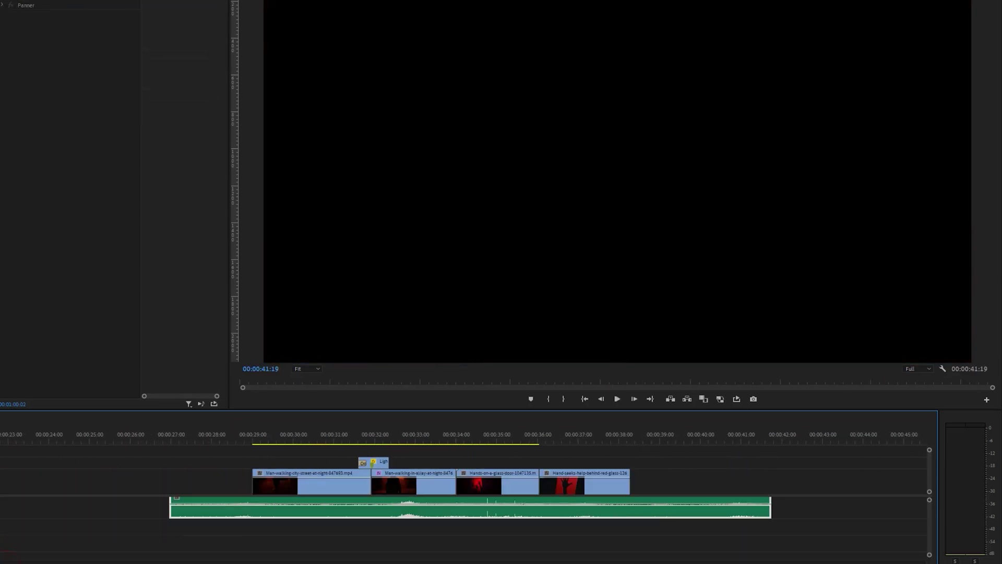
- Cut the sound effect at 00:00:32:13 and 00:00:33:07, delete the outer parts, and move the remaining piece under the light leak
{"action": "key", "text": "space"}
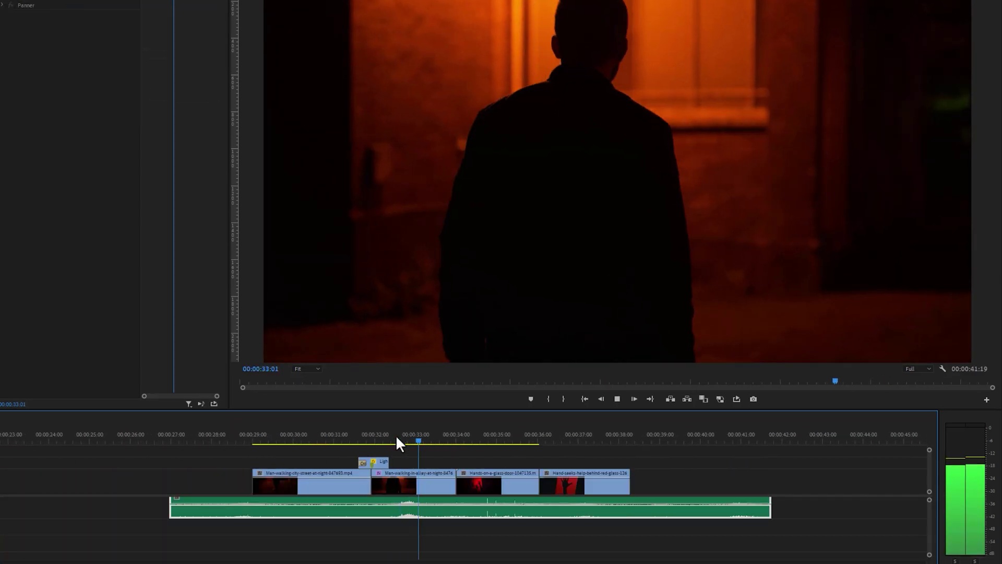
{"action": "left_click", "coordinate": [394, 439]}
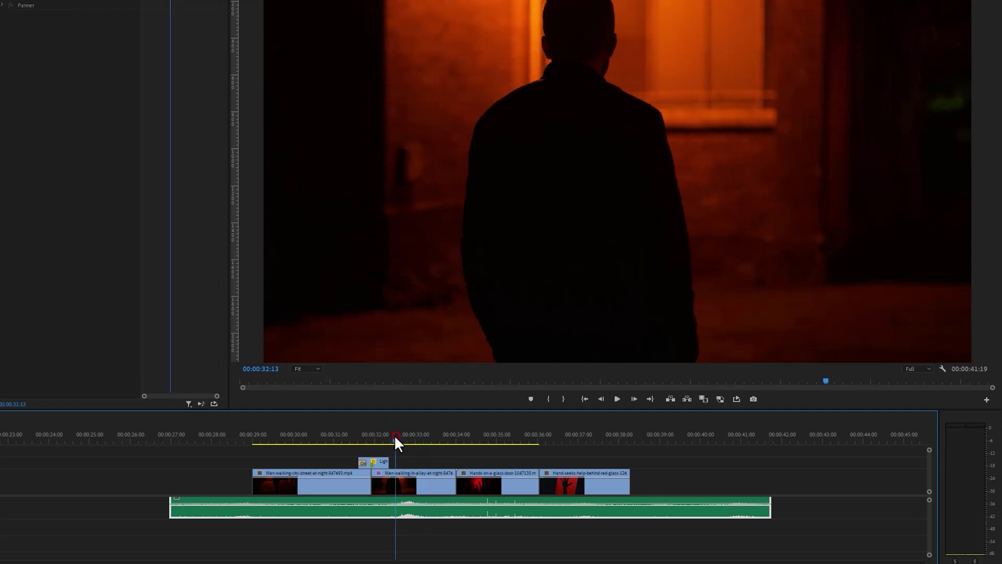
{"action": "key", "text": "ctrl+k"}
{"action": "left_click", "coordinate": [428, 436]}
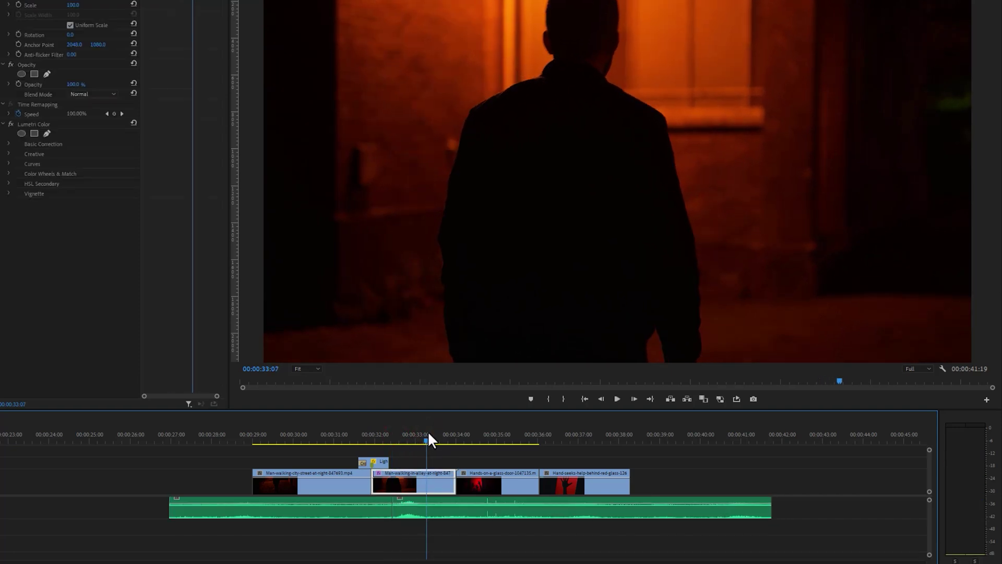
{"action": "key", "text": "ctrl+k"}
{"action": "left_click", "coordinate": [441, 509], "text": "shift"}
{"action": "key", "text": "Delete"}
{"action": "left_click_drag", "start_coordinate": [412, 511], "coordinate": [382, 511]}
- Extend both ends of the sound effect past the light leak, keyframe its volume to fade in and out, and play it back
{"action": "key", "text": "equal"}
{"action": "key", "text": "equal"}
{"action": "left_click_drag", "start_coordinate": [295, 509], "coordinate": [270, 509]}
{"action": "left_click_drag", "start_coordinate": [416, 509], "coordinate": [434, 509]}
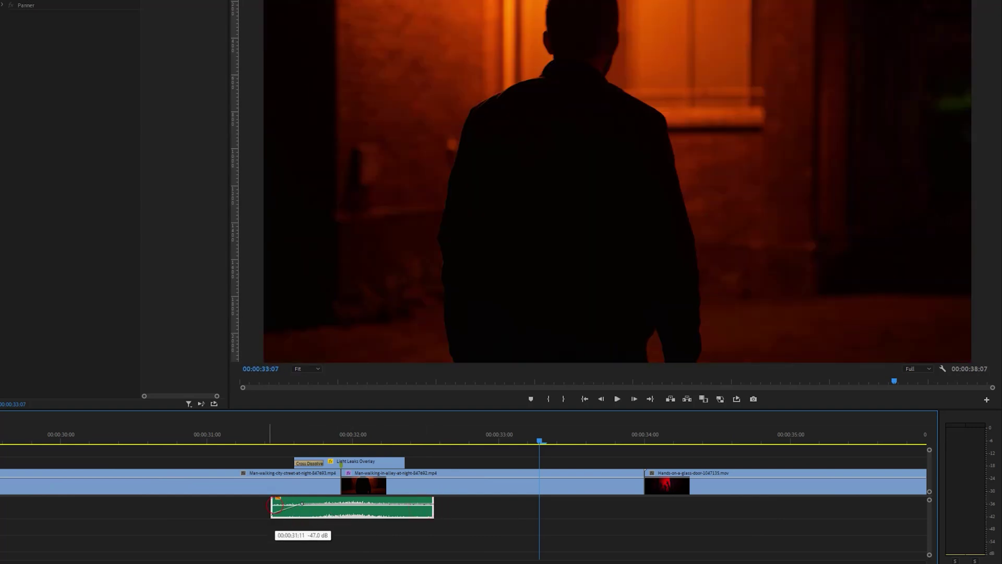
{"action": "left_click", "coordinate": [314, 438]}
{"action": "key", "text": "space"}
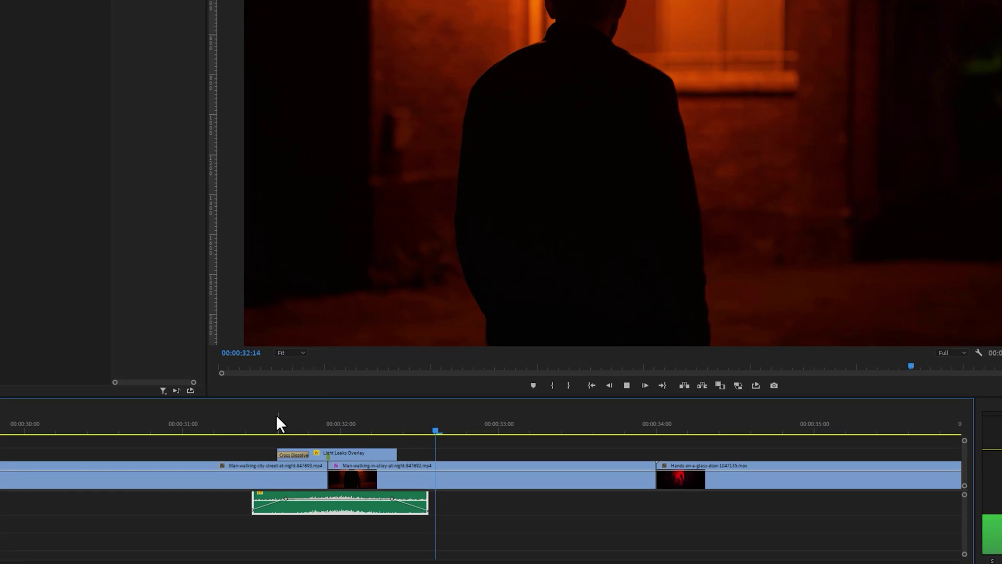
{"action": "key", "text": "space"}
- Adjust the sound effect's audio gain by -5 dB and play back the light leak transition
{"action": "right_click", "coordinate": [301, 494]}
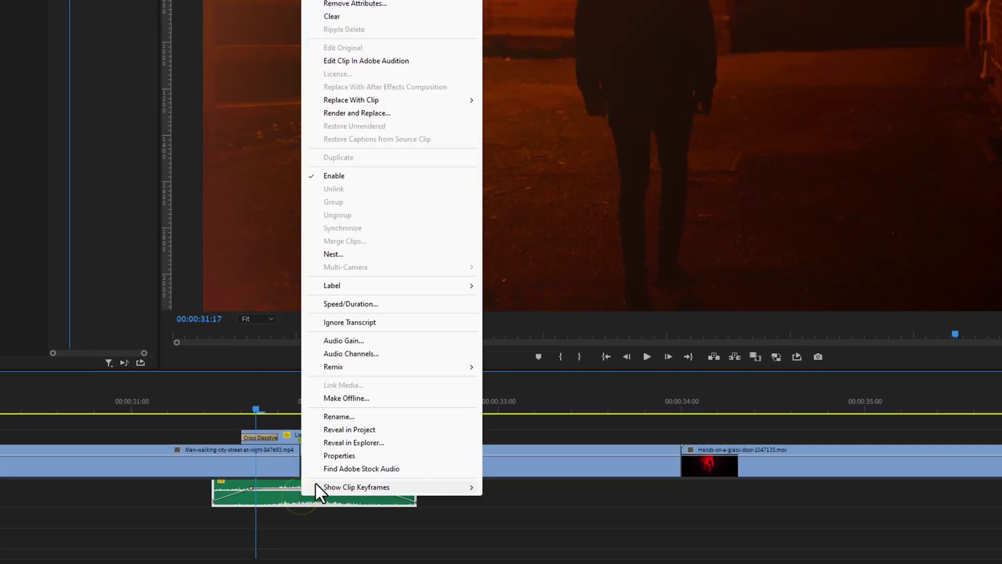
{"action": "left_click", "coordinate": [353, 344]}
{"action": "type", "text": "-6"}
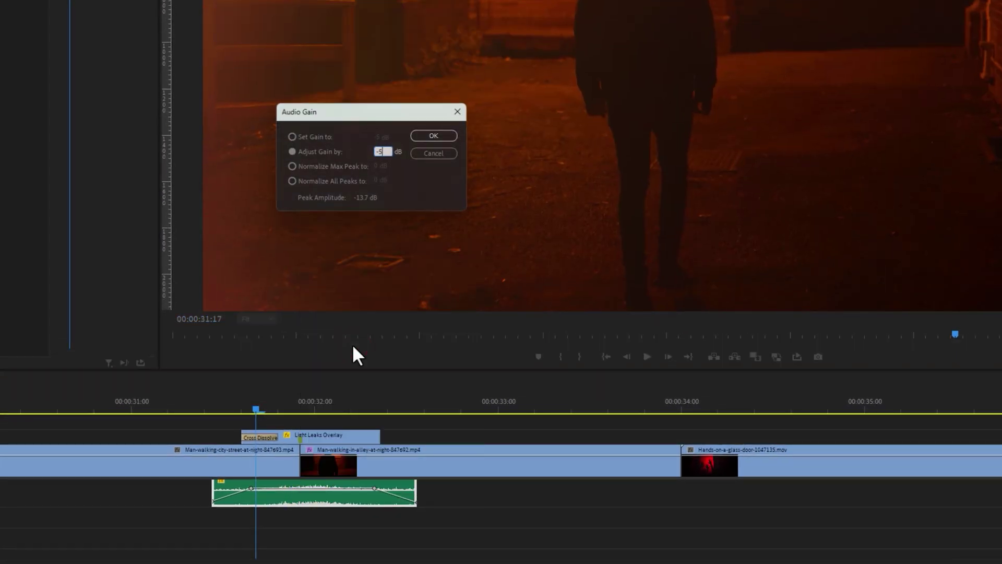
{"action": "key", "text": "Return"}
{"action": "key", "text": "space"}
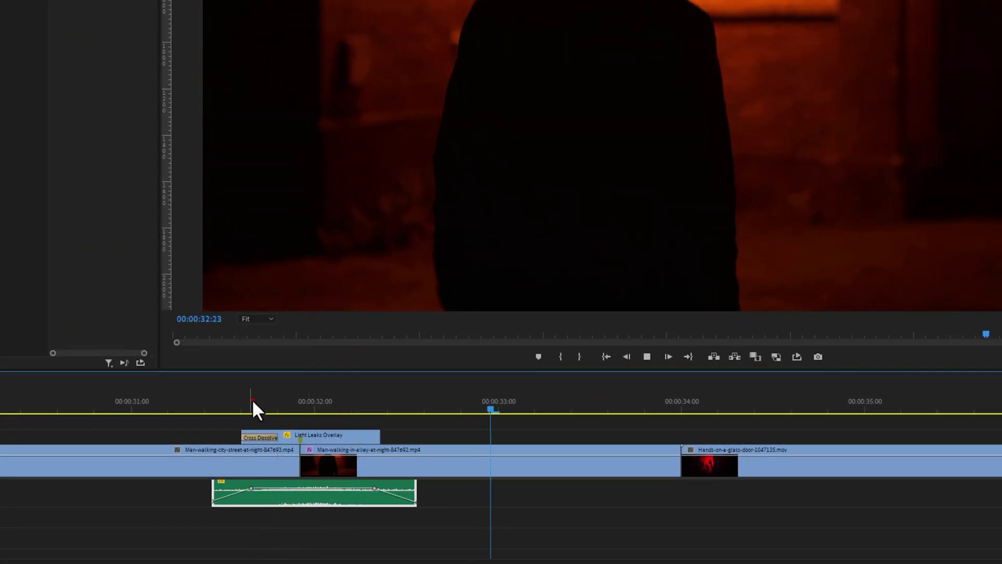
- Add the campfire sound effect on the audio track below the first one, aligned to start at the same point
{"action": "key", "text": "space"}
{"action": "left_click_drag", "start_coordinate": [122, 191], "coordinate": [342, 559]}
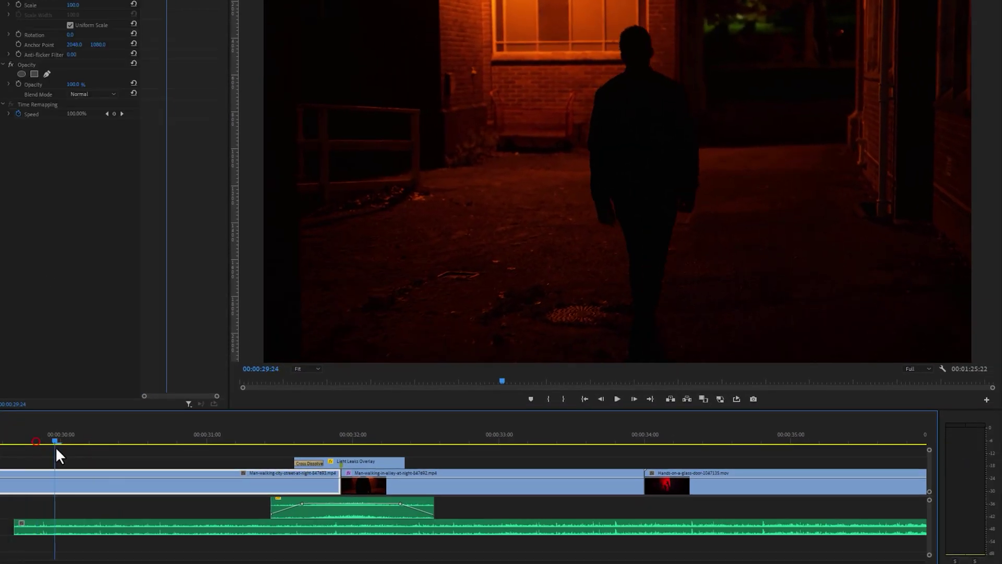
{"action": "left_click", "coordinate": [117, 530]}
{"action": "left_click_drag", "start_coordinate": [117, 530], "coordinate": [296, 525]}
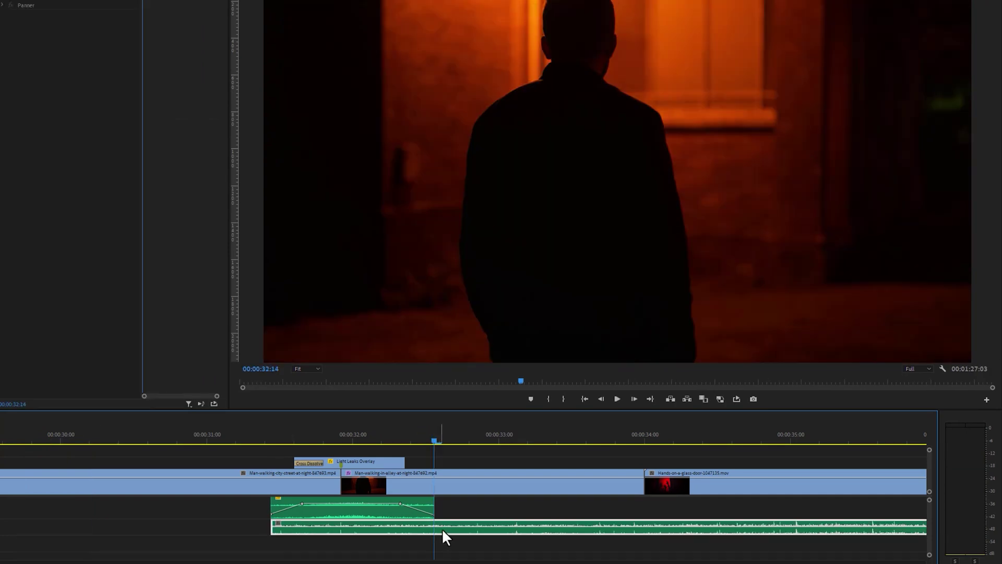
- Trim the campfire sound effect to the first effect's length, keyframe its volume to fade in and out, and play back the transition
{"action": "left_click", "coordinate": [276, 534]}
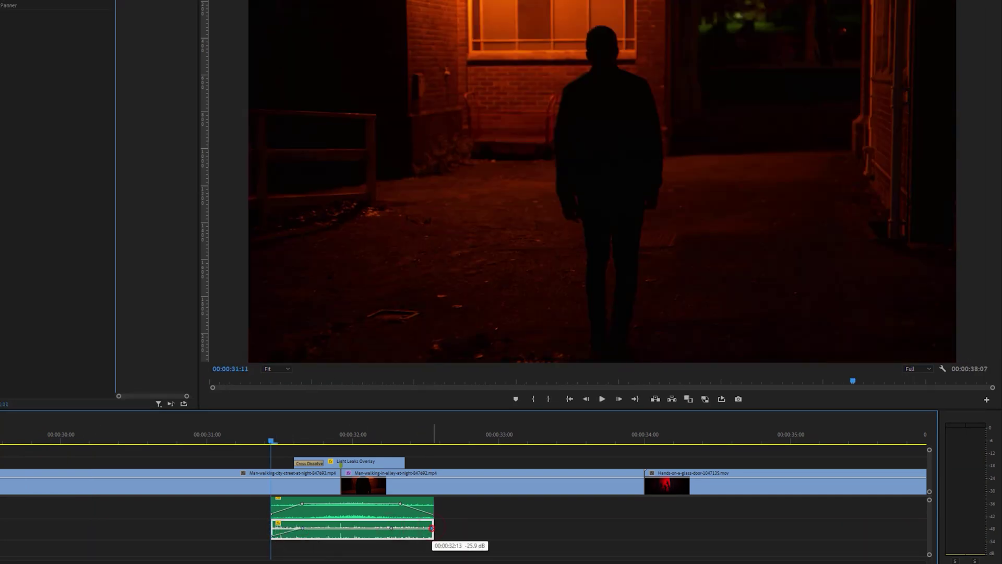
{"action": "key", "text": "space"}
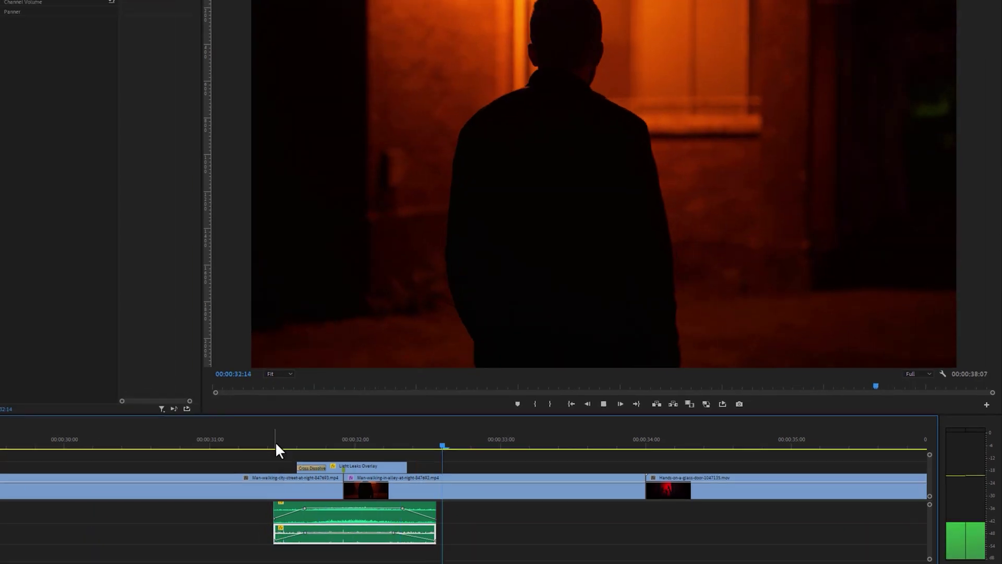
{"action": "left_click", "coordinate": [272, 439]}
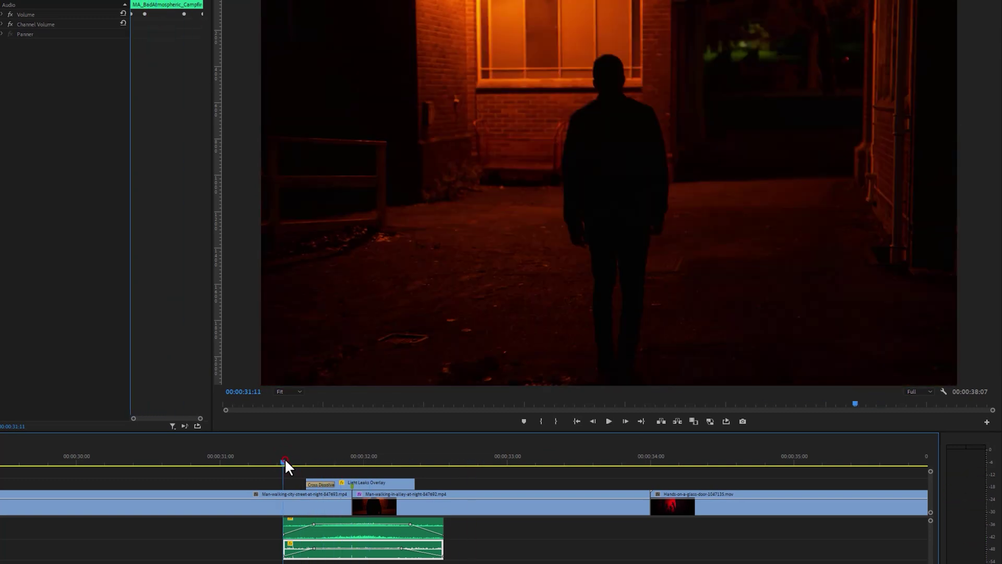
{"action": "left_click", "coordinate": [285, 460]}
- Link both sound effect clips with the Light Leaks Overlay clip above them
{"action": "left_click", "coordinate": [372, 535]}
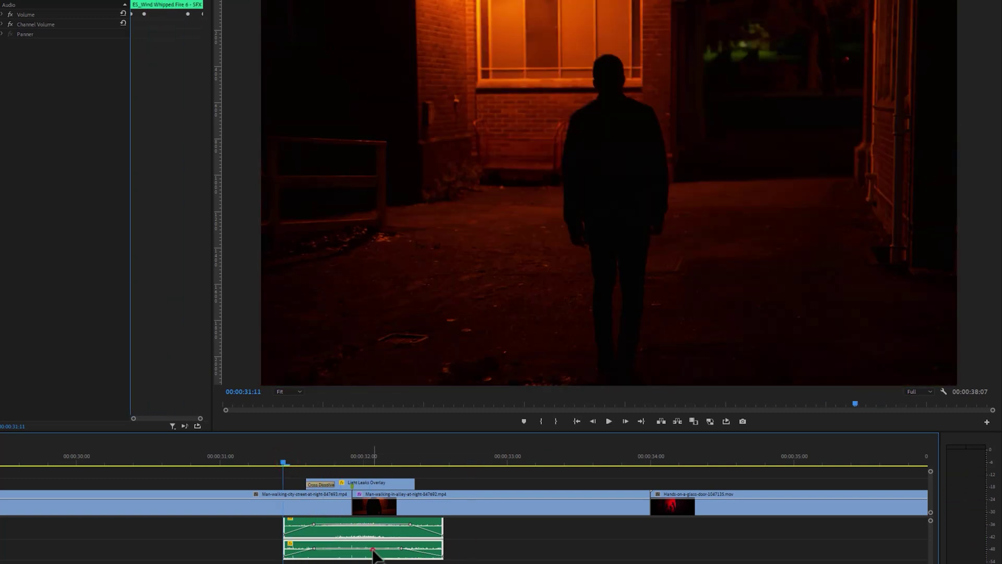
{"action": "left_click", "coordinate": [373, 550]}
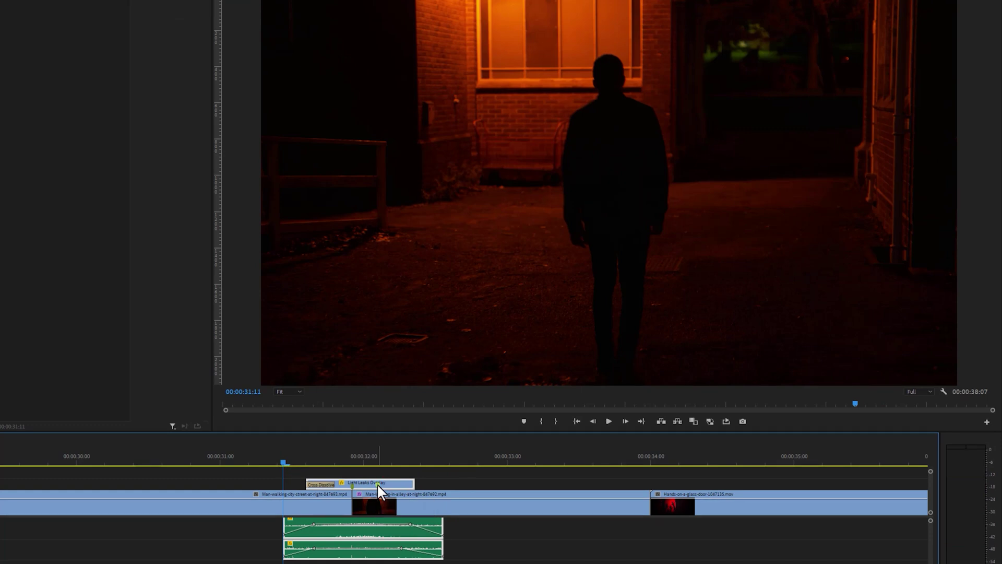
{"action": "right_click", "coordinate": [378, 484]}
{"action": "left_click", "coordinate": [435, 153]}
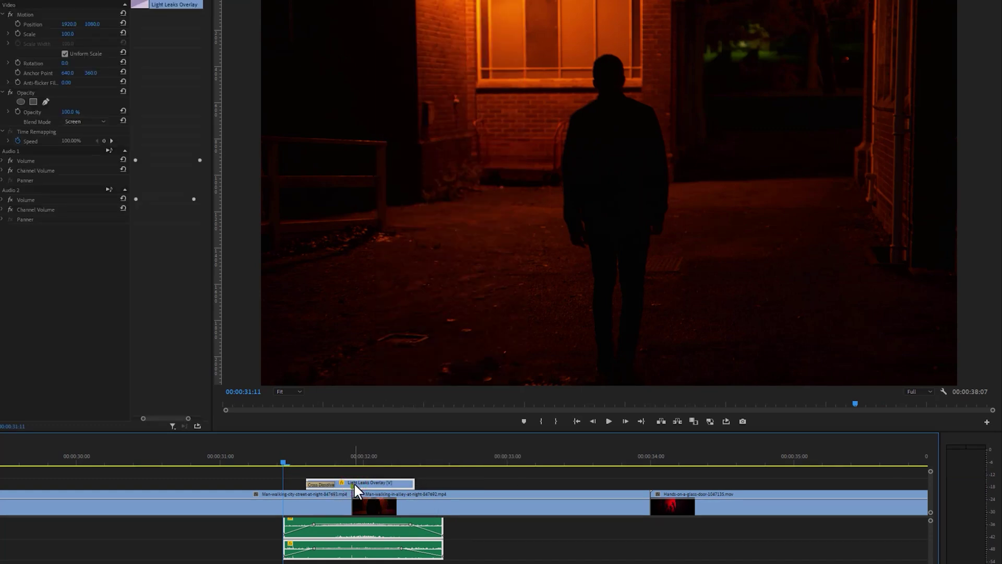
- Duplicate the linked light leak and its sounds onto the cut between the alley and glass-door clips, and play back that transition
{"action": "left_click_drag", "start_coordinate": [355, 492], "coordinate": [650, 485]}
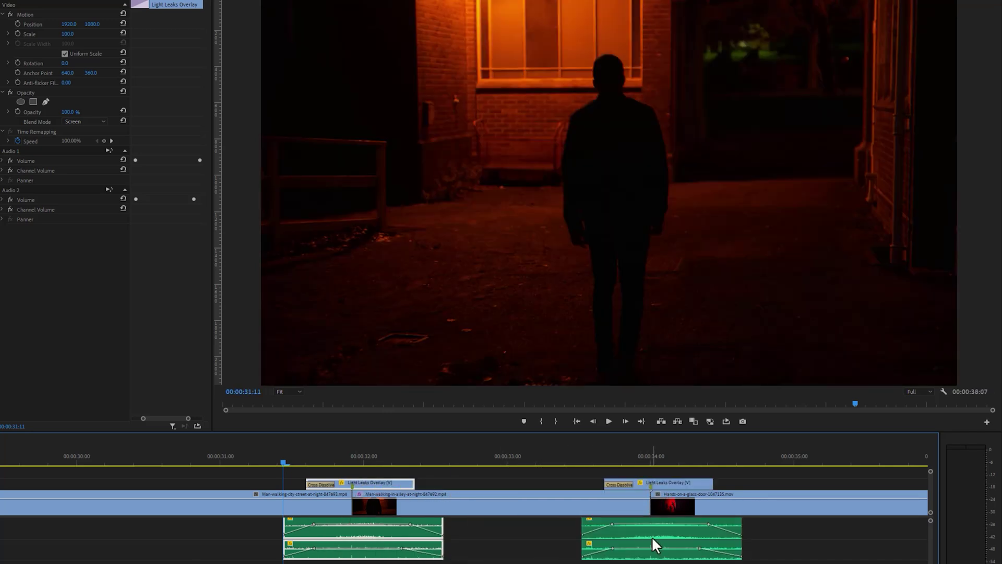
{"action": "left_click", "coordinate": [577, 458]}
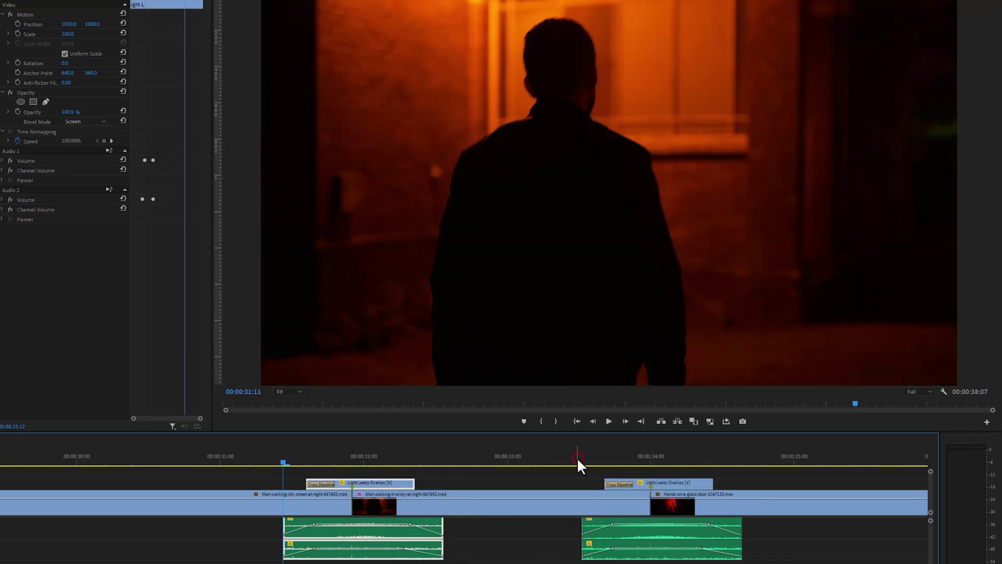
{"action": "key", "text": "space"}
{"action": "key", "text": "space"}
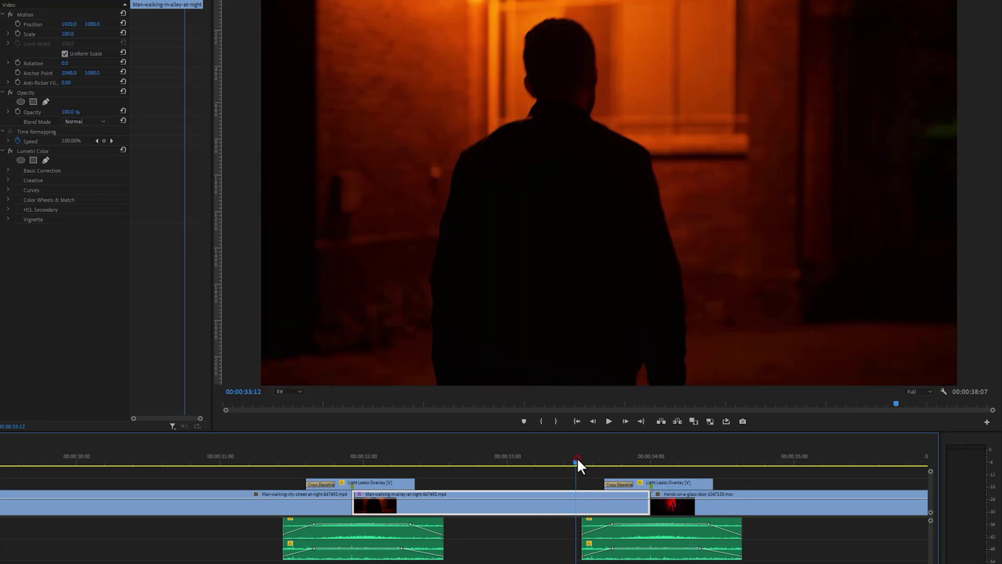
{"action": "key", "text": "space"}
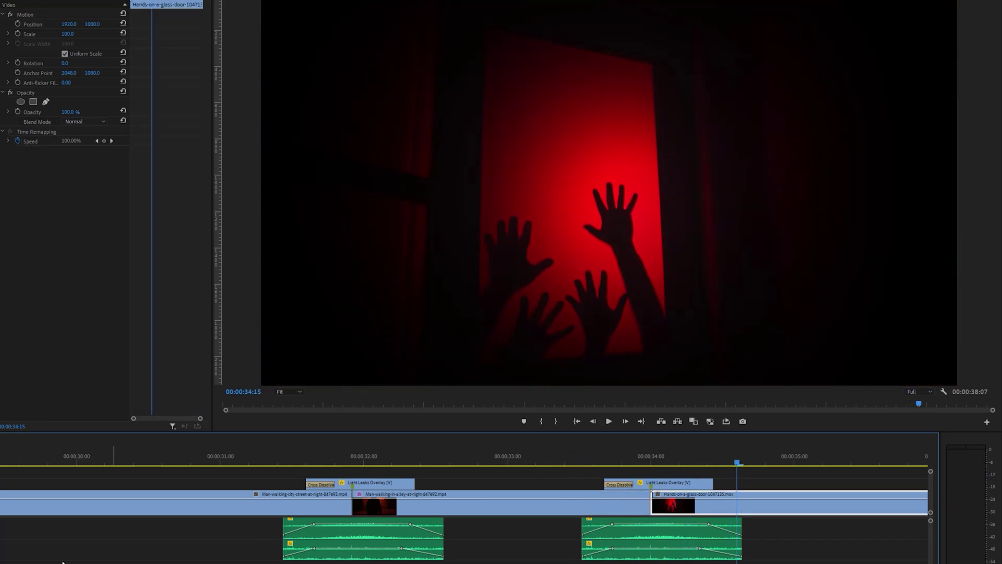